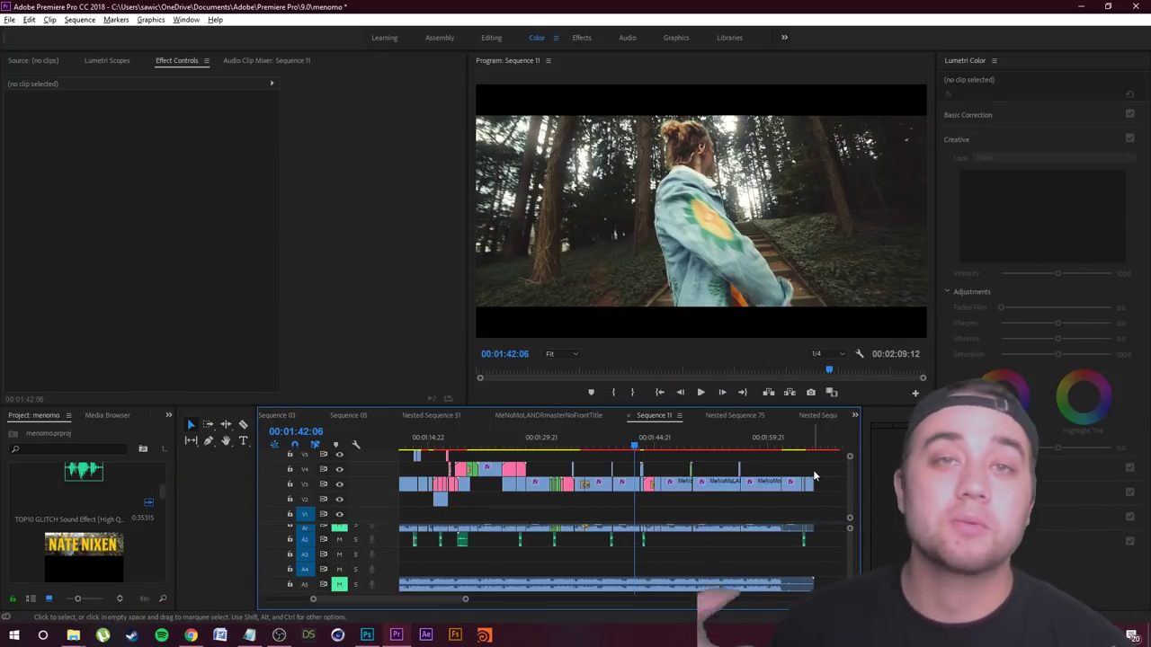
- Play back several effect shots in Sequence 11 to examine the edited transitions
left_click(702, 392)
left_click(705, 392)
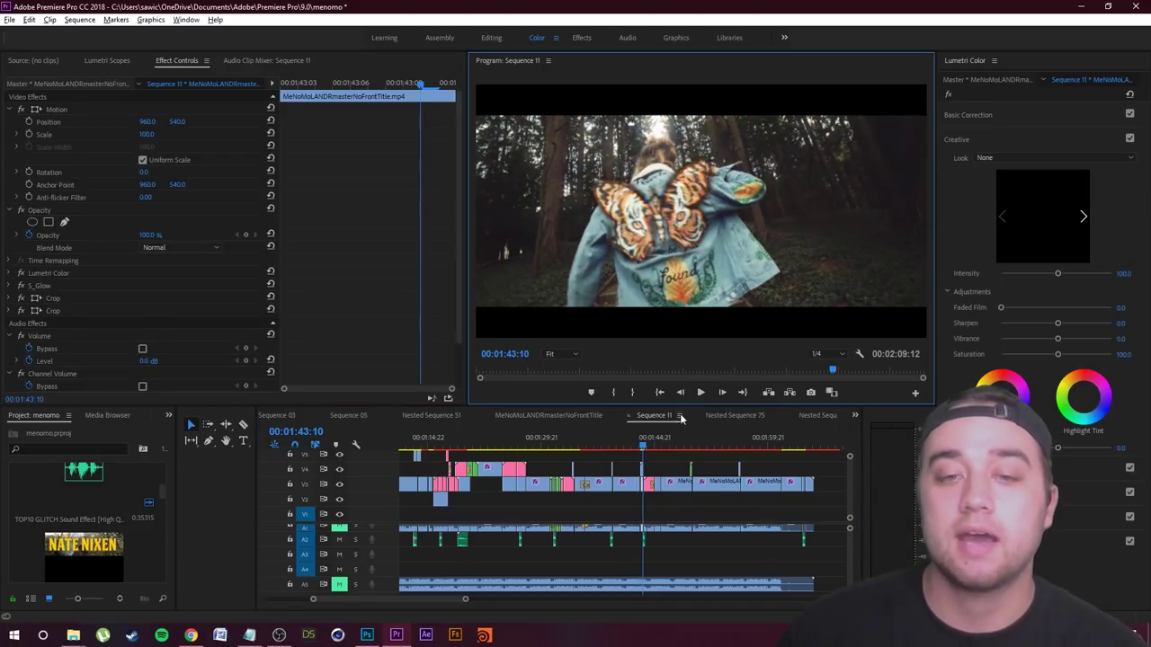
left_click(637, 448)
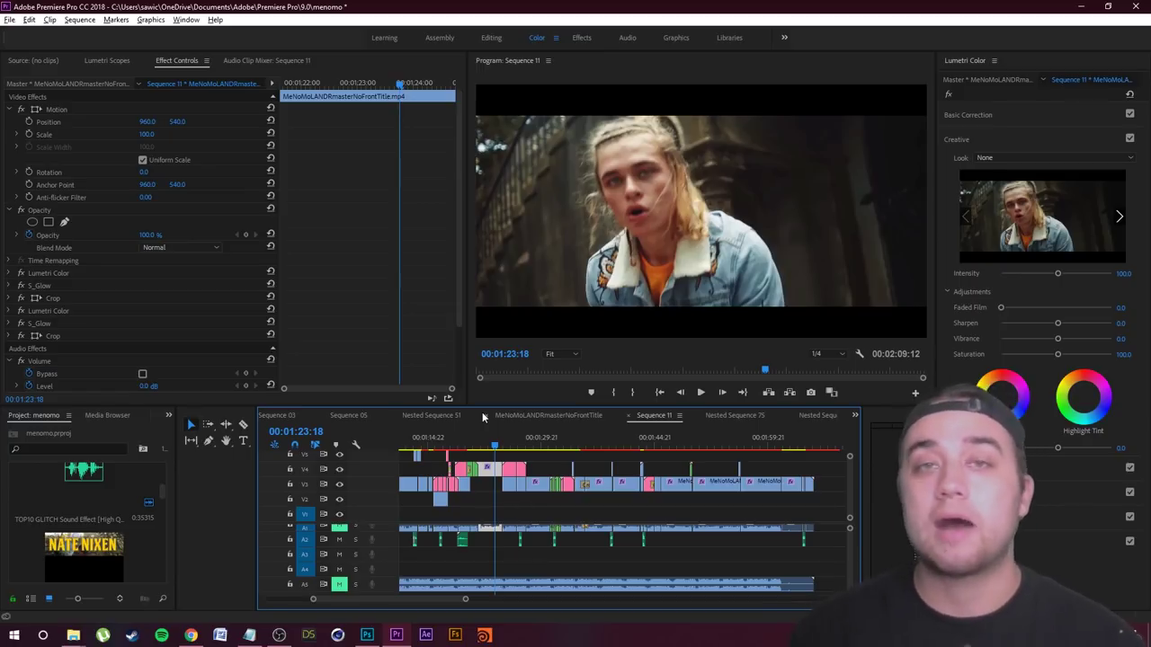
left_click(666, 497)
left_click(702, 391)
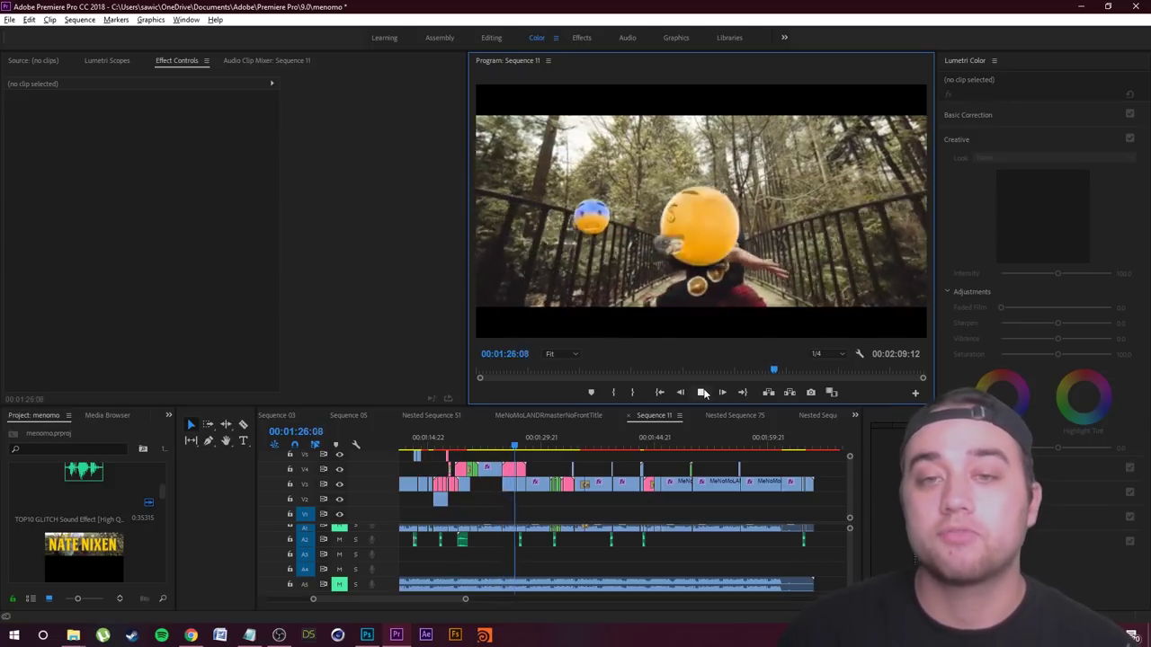
left_click(702, 392)
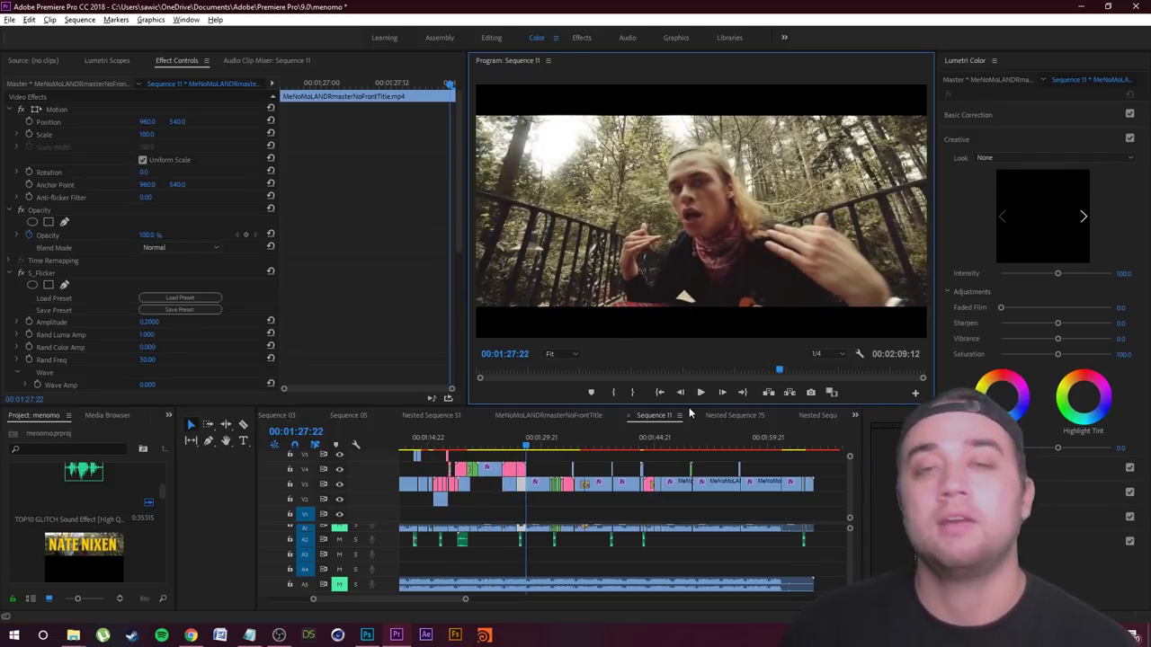
left_click(564, 456)
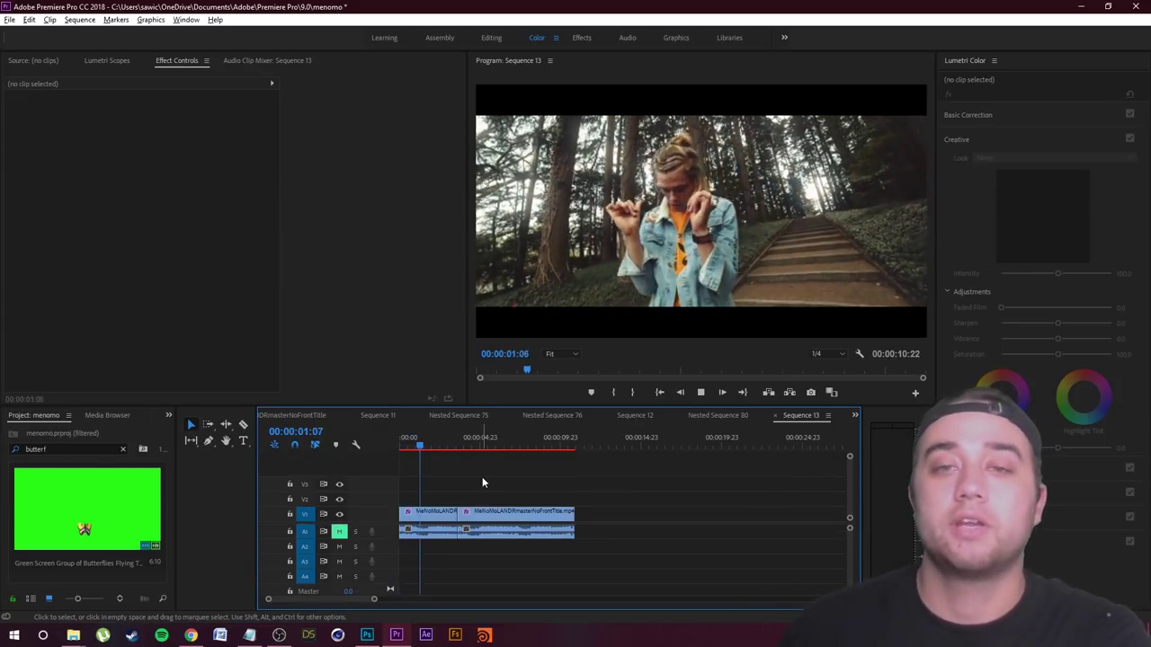
- Split the second clip in Sequence 13 at 00:00:03:16, one frame after the existing cut
key("space")
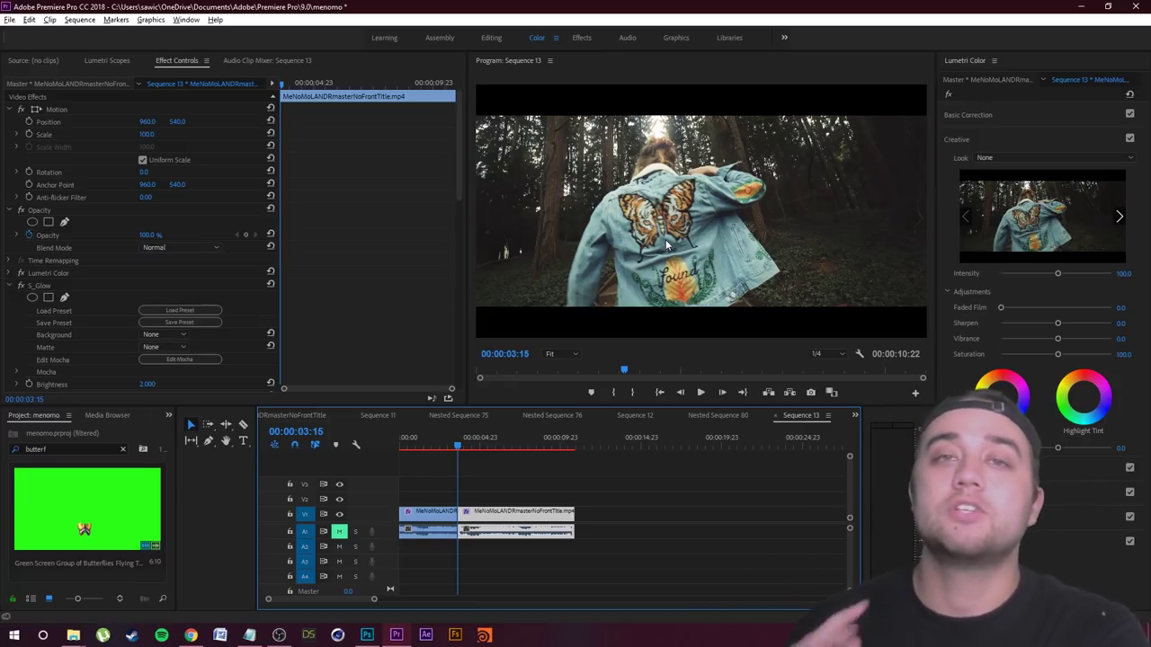
left_click(440, 445)
left_click(474, 485)
scroll(450, 495, "up", 4)
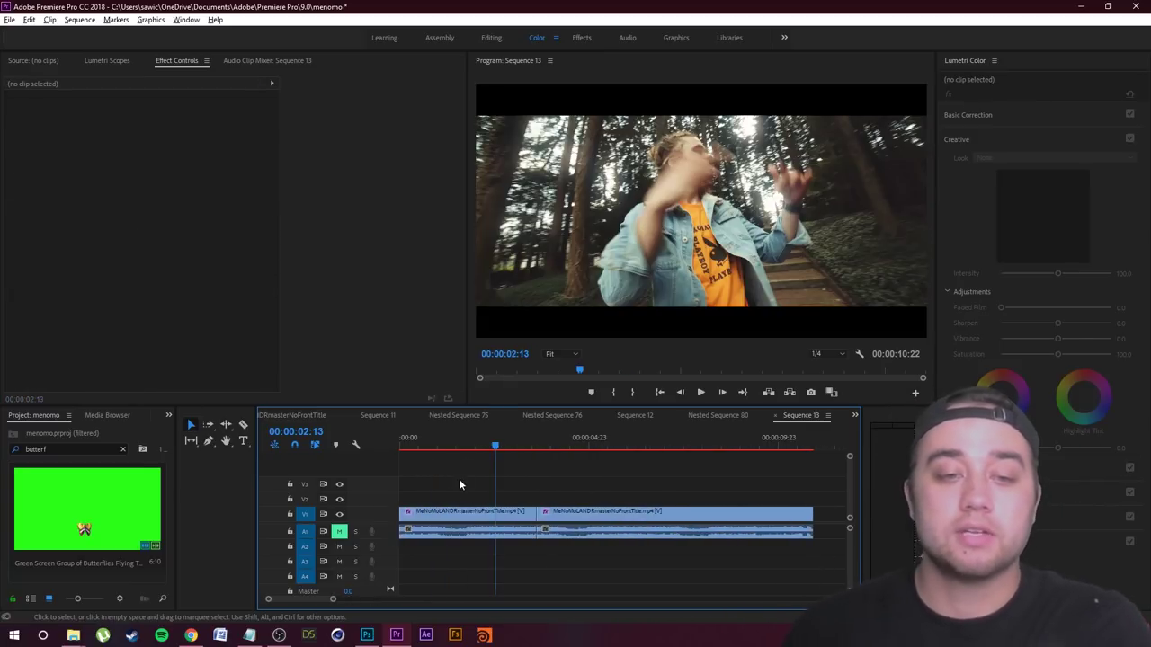
key("space")
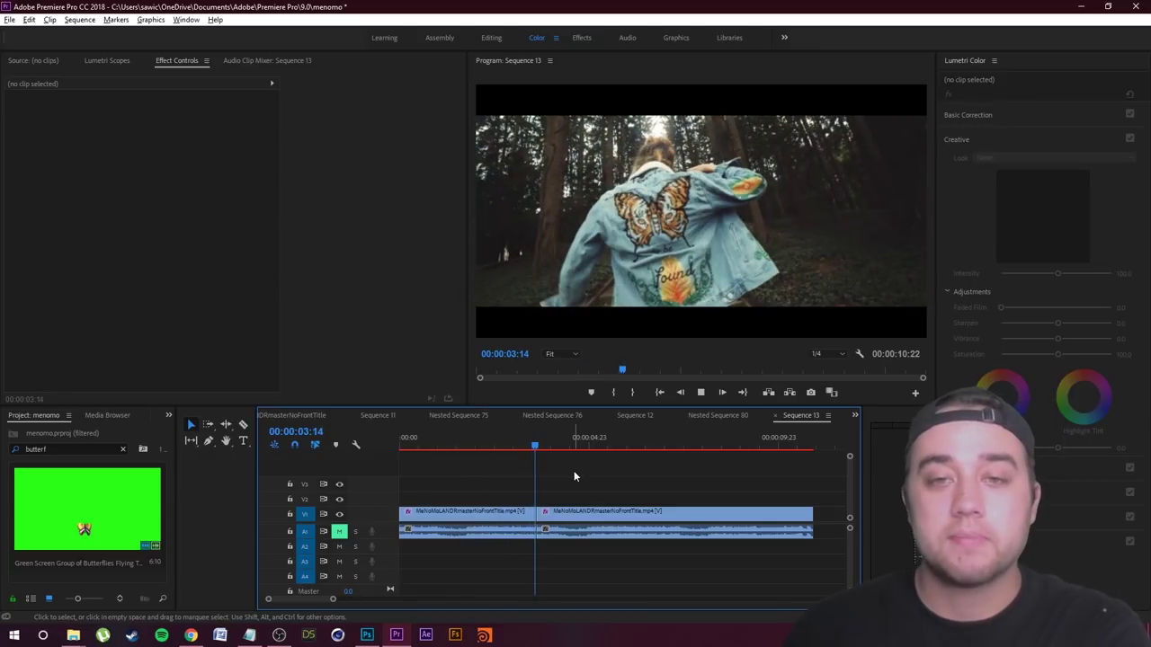
key("space")
key("Right")
key("Right")
key("Left")
key("=")
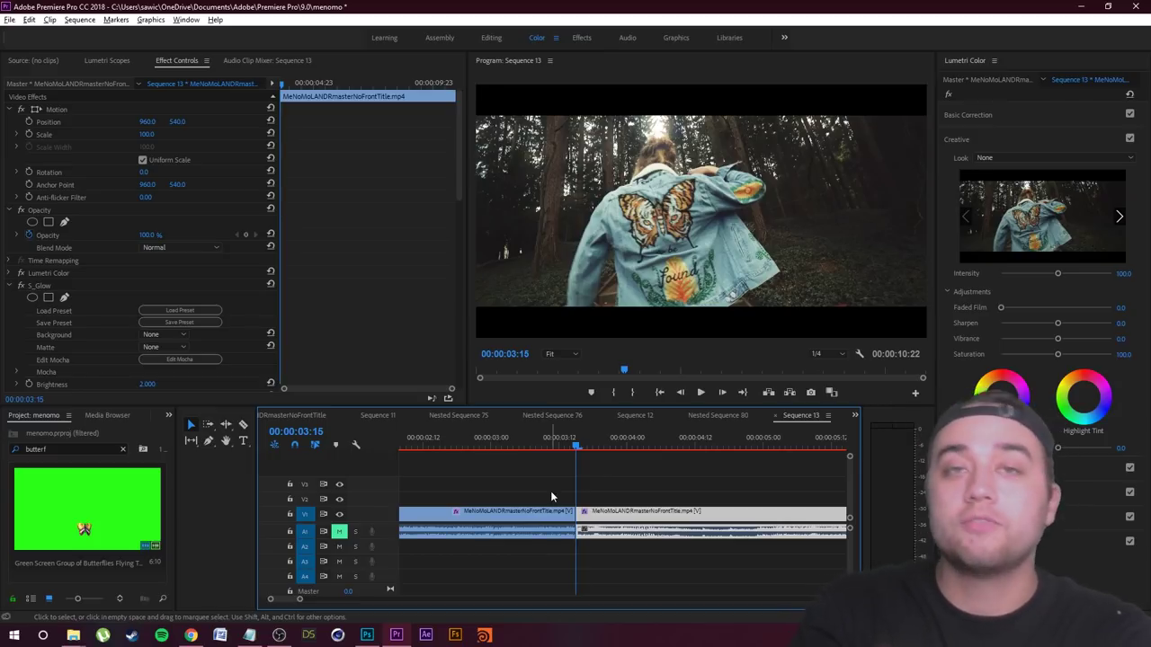
key("Right")
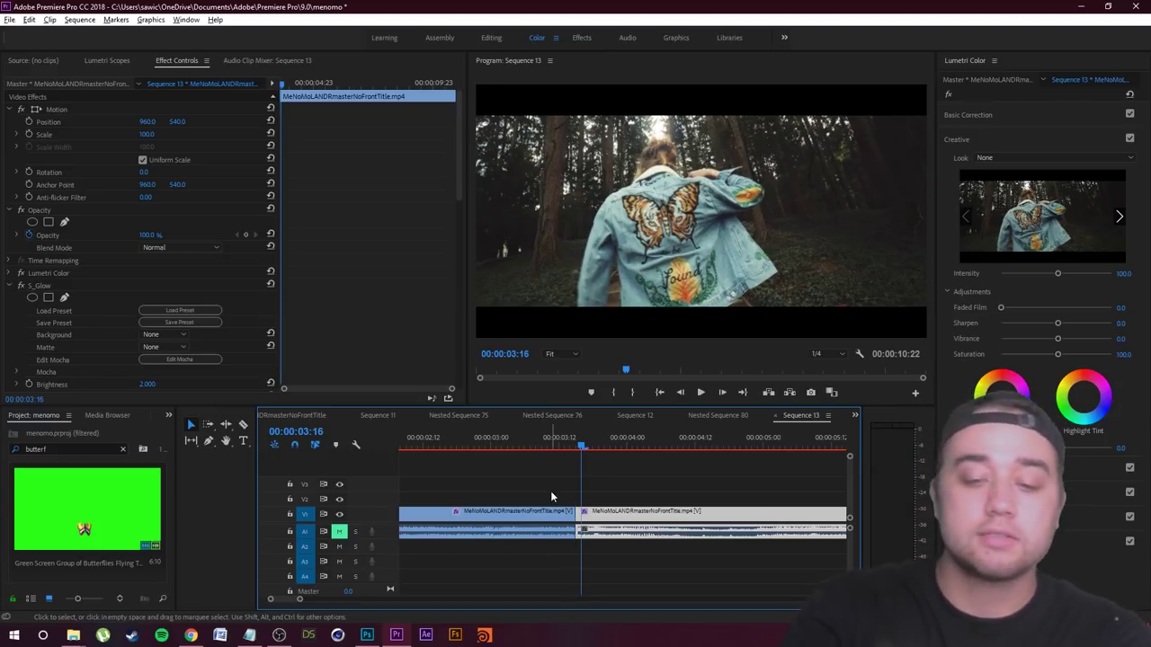
key("ctrl+k")
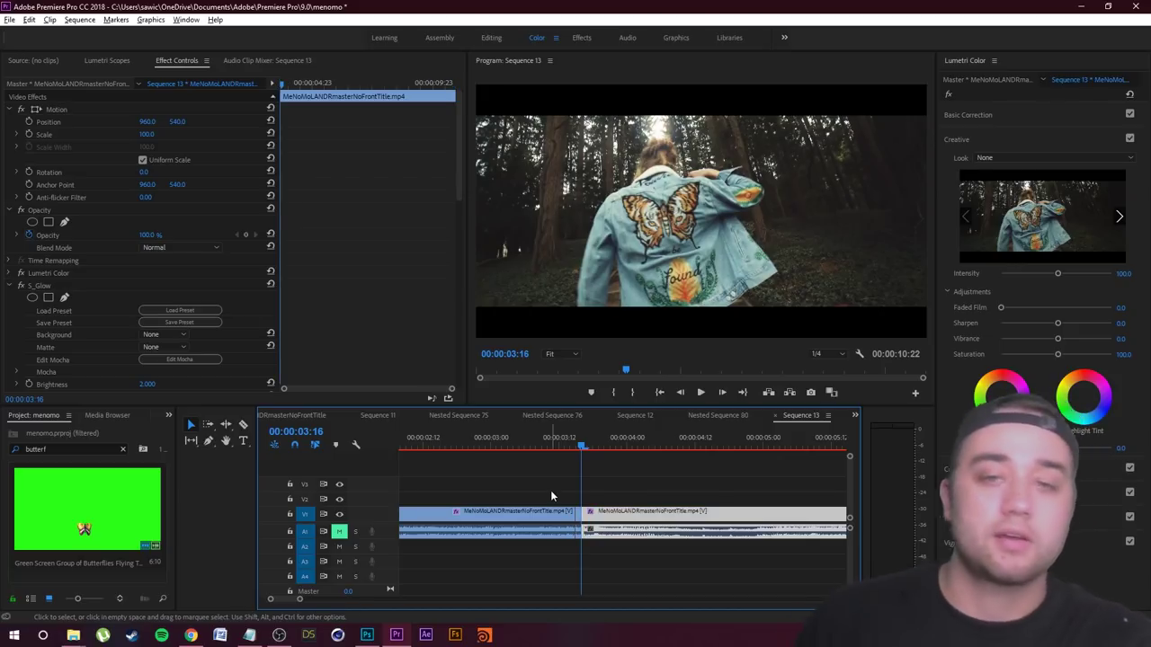
- Copy the one-frame piece onto track V2 above the original and add a frame hold to the copy
left_click(587, 486)
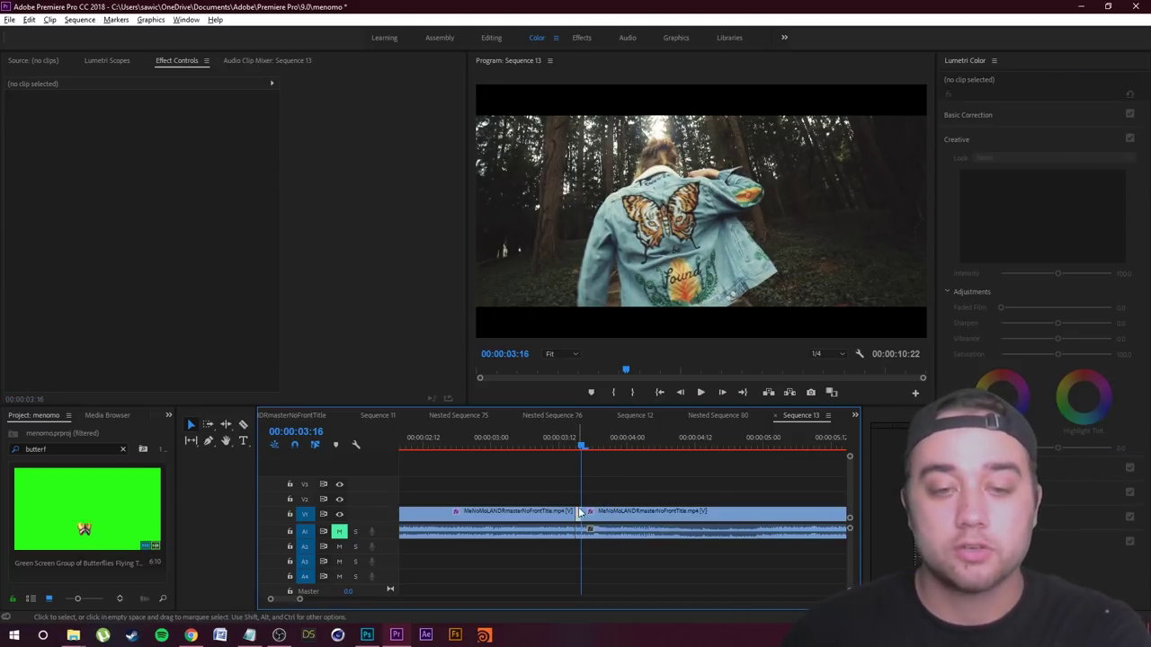
left_click(577, 512)
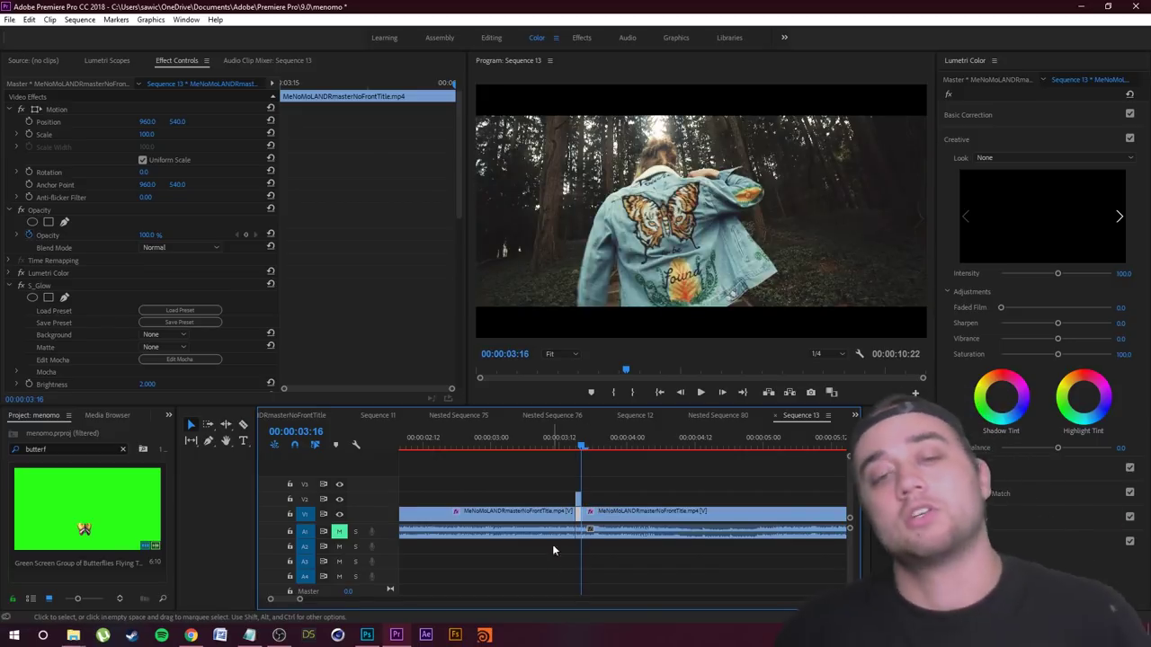
right_click(577, 506)
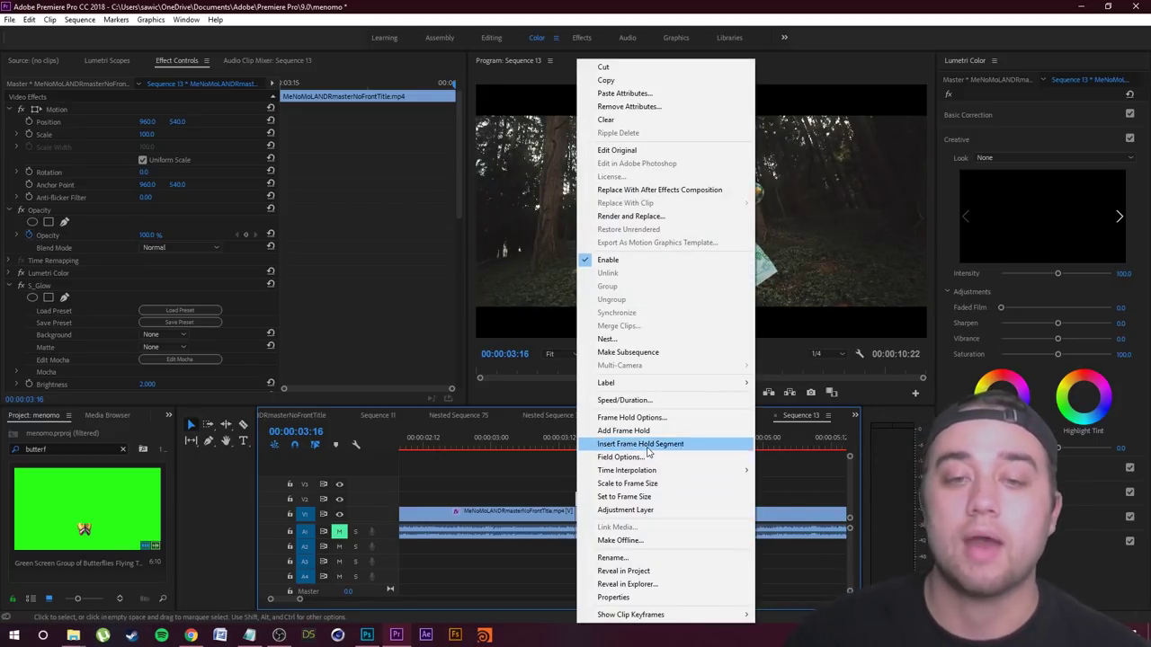
left_click(623, 431)
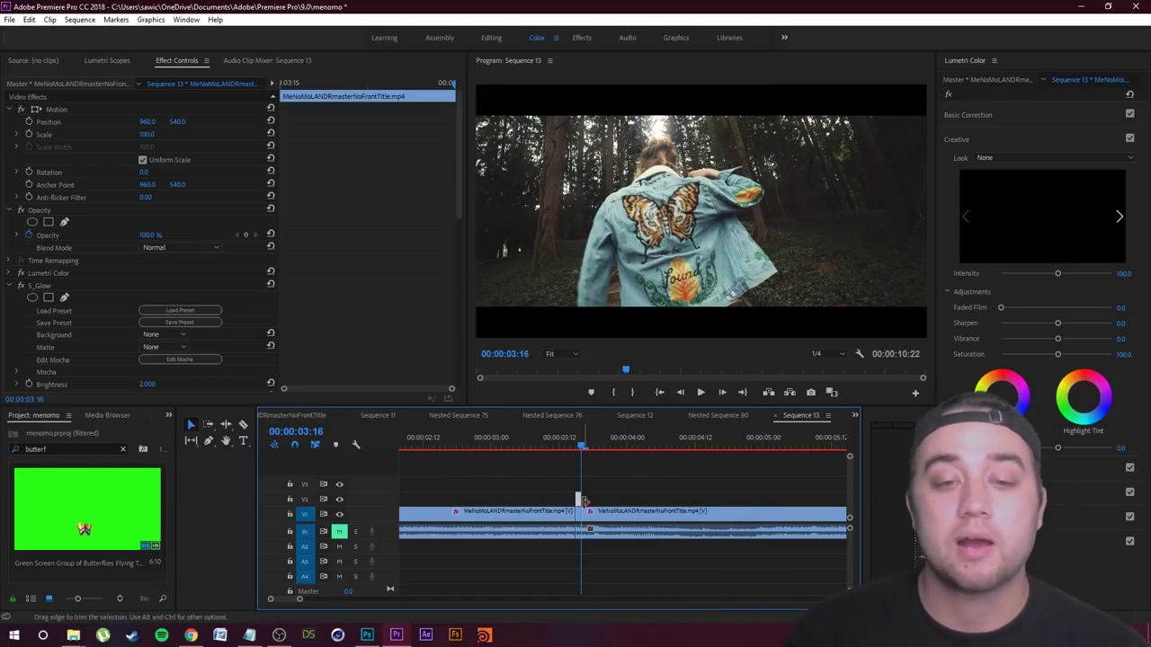
- Lengthen the frame-hold clip on V2 so that it overlaps the start of the following V1 clip
left_click_drag(579, 499, 591, 506)
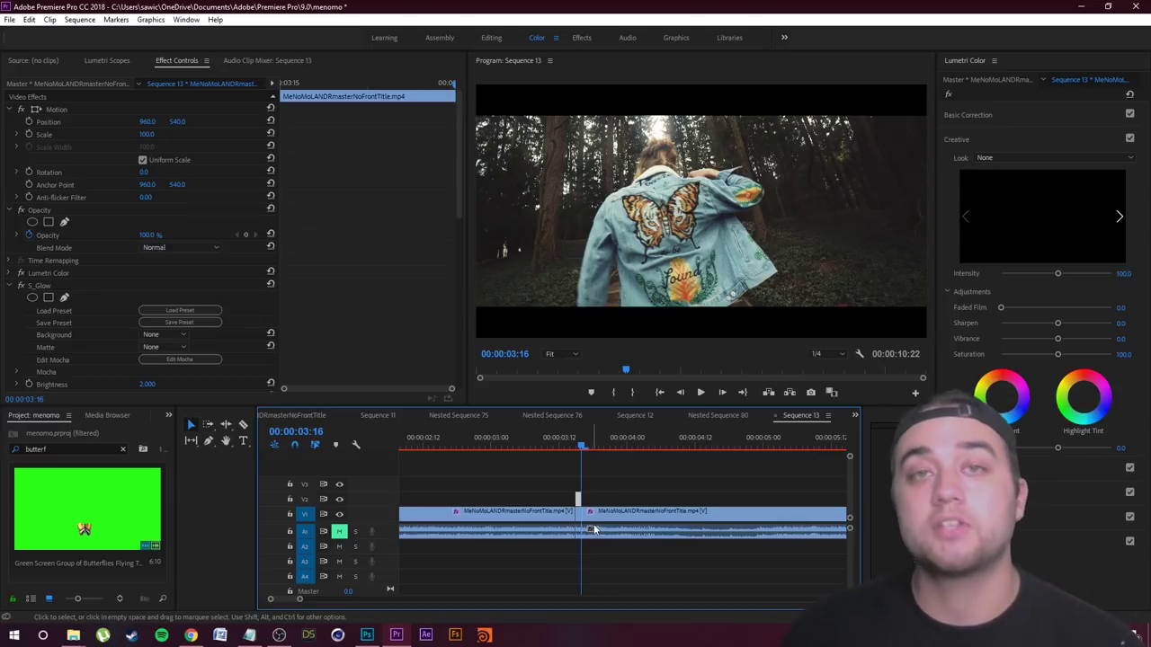
left_click(584, 499)
left_click_drag(582, 499, 649, 504)
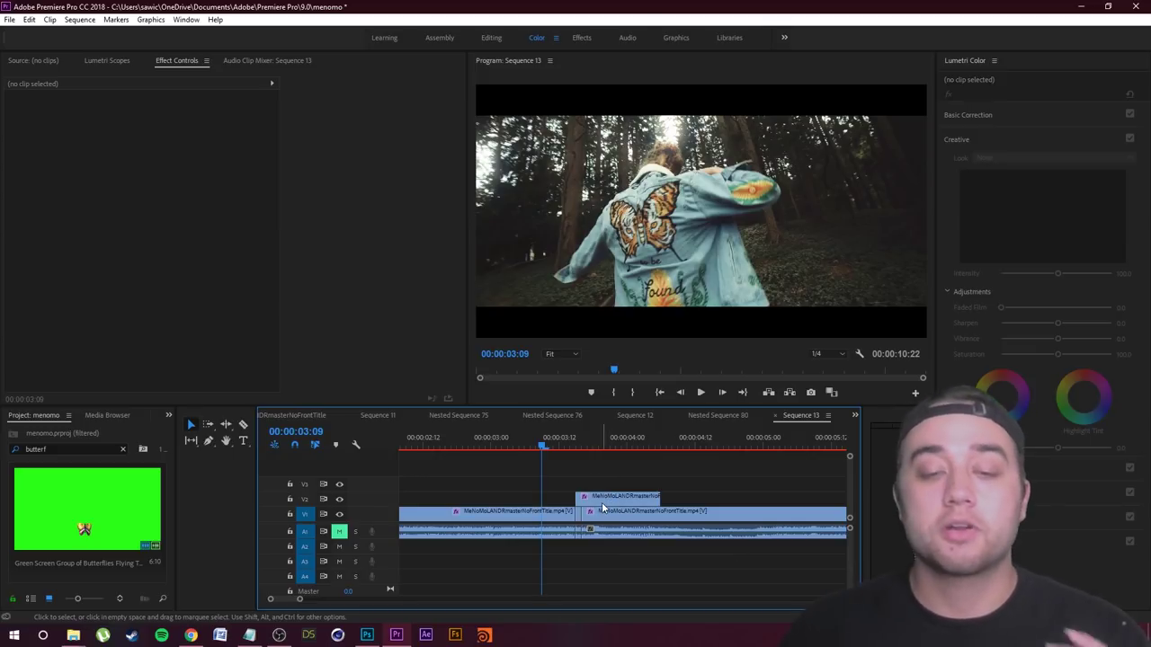
mouse_move(601, 509)
left_mouse_down()
mouse_move(564, 509)
mouse_move(608, 506)
left_mouse_up()
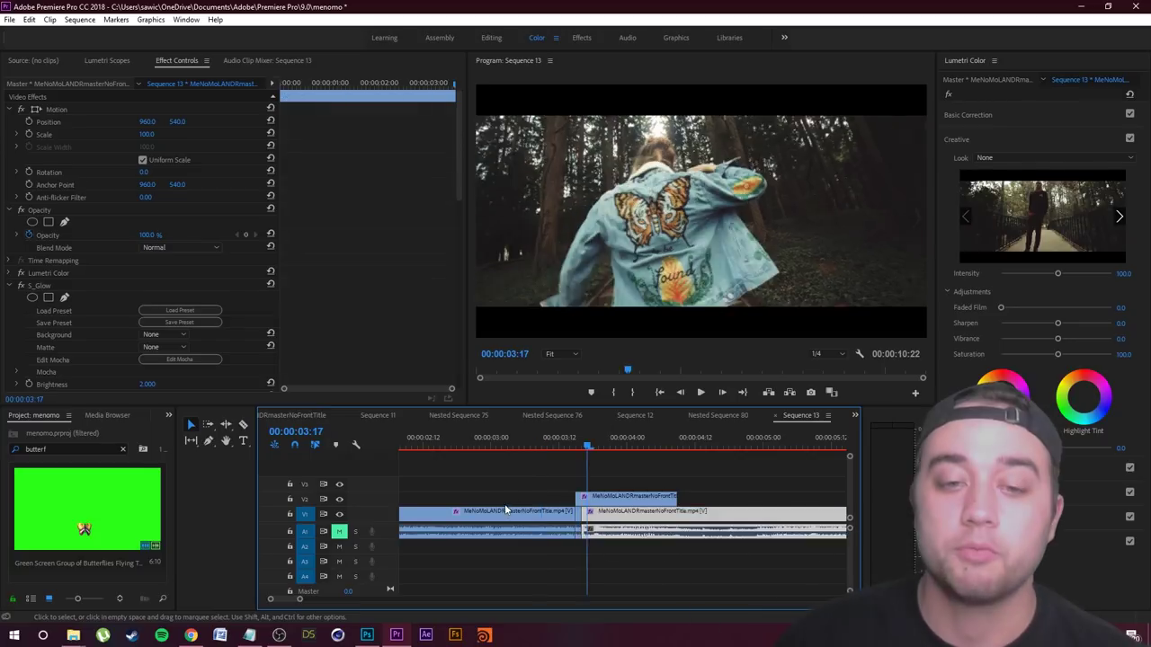
- Play back the section from 00:00:03:05 into the frame-hold clip to check the freeze
left_click_drag(587, 442, 519, 443)
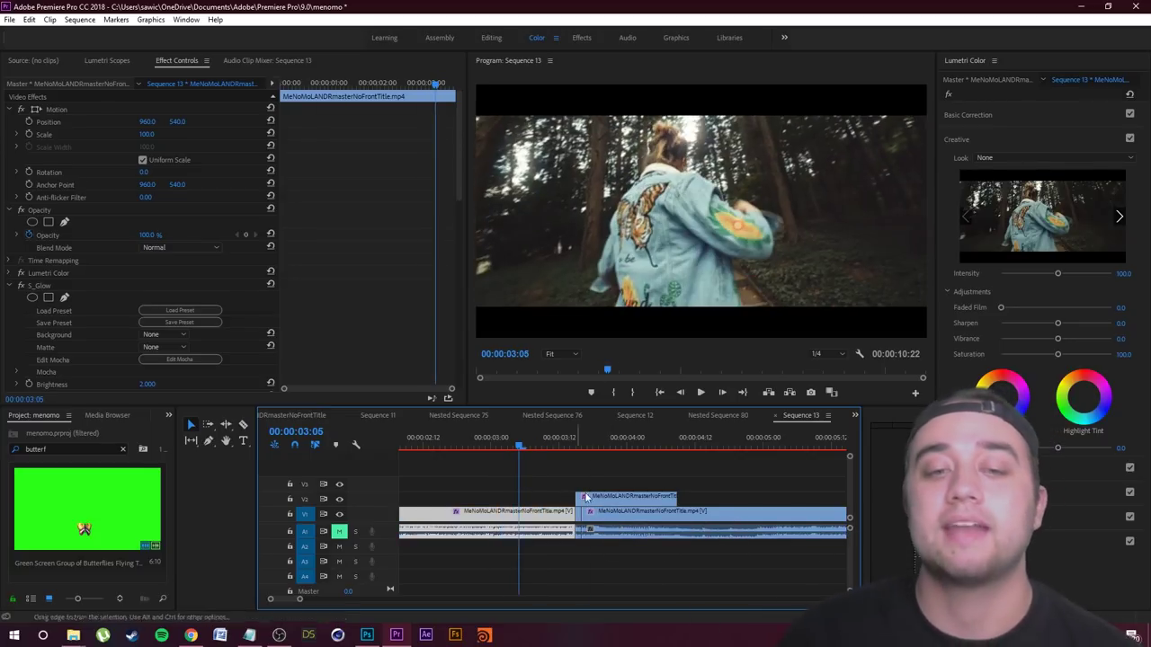
left_click(647, 472)
left_click(700, 393)
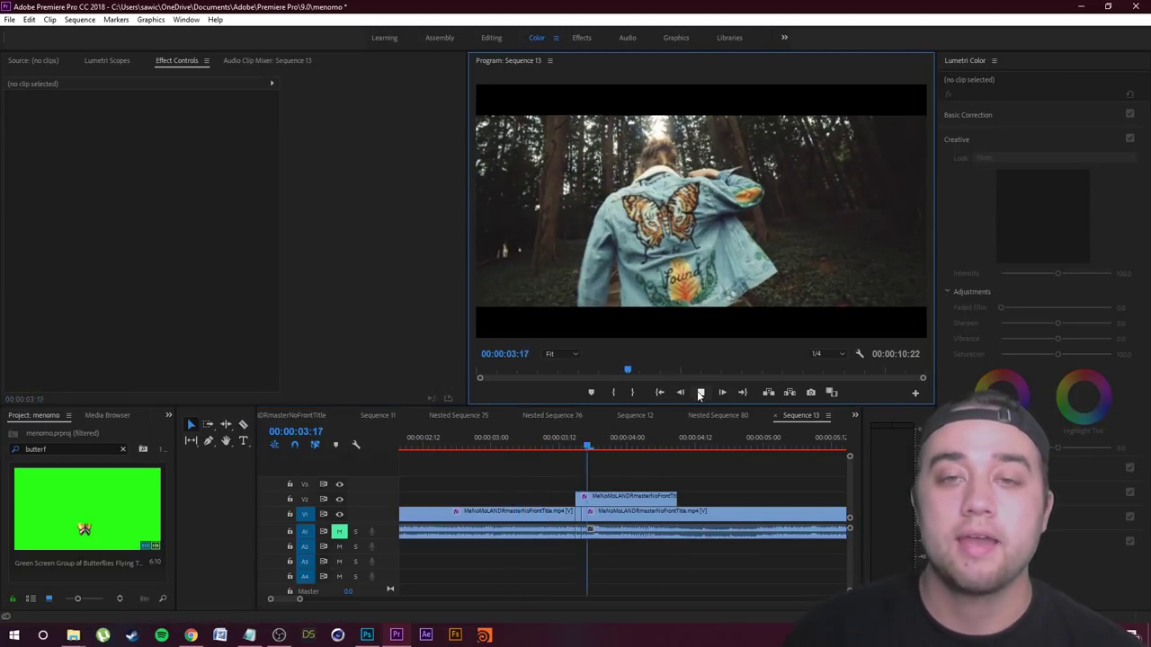
left_click(701, 393)
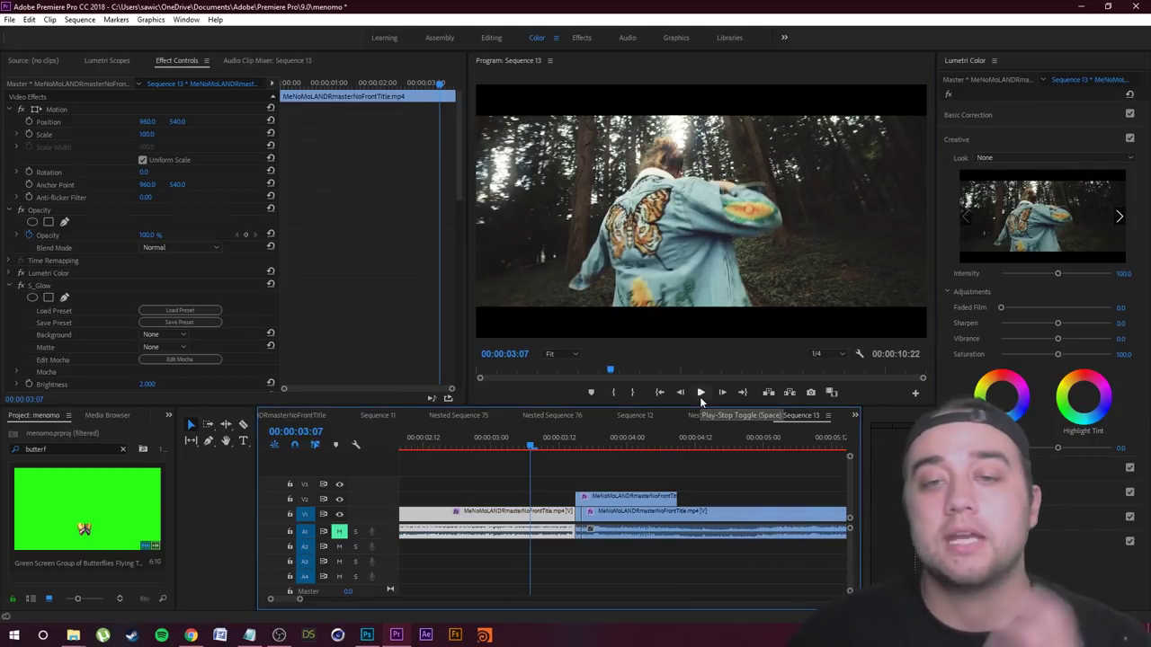
left_click(699, 396)
left_click(700, 397)
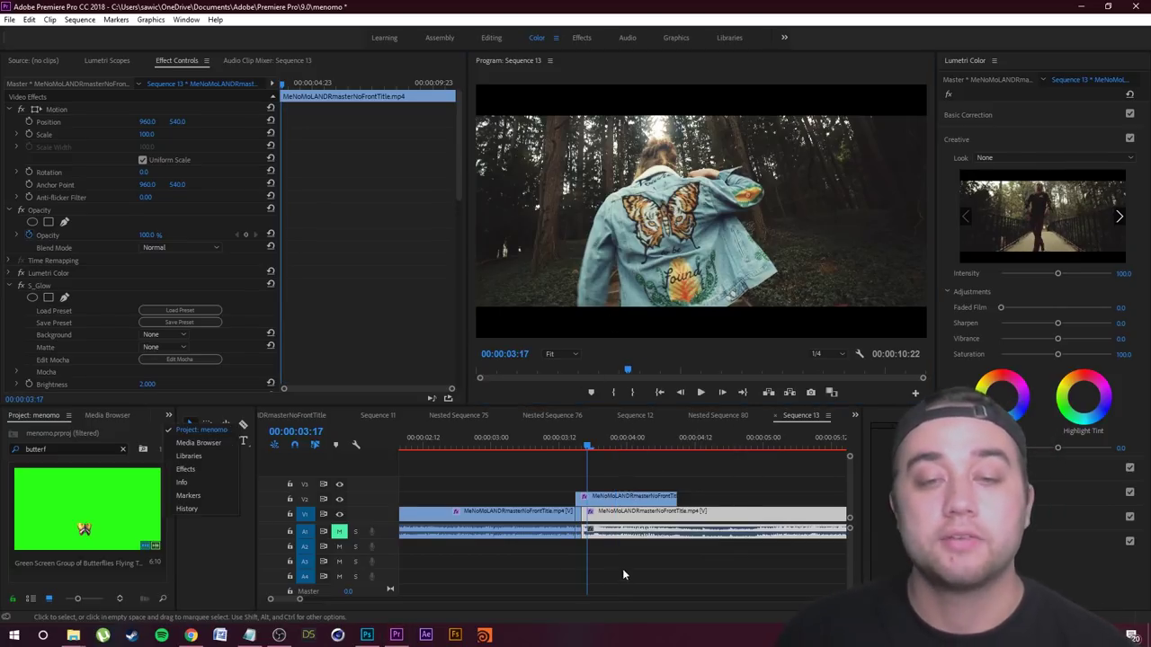
- Find the Crop video effect and apply it to the frame-hold clip on V2
left_click(189, 469)
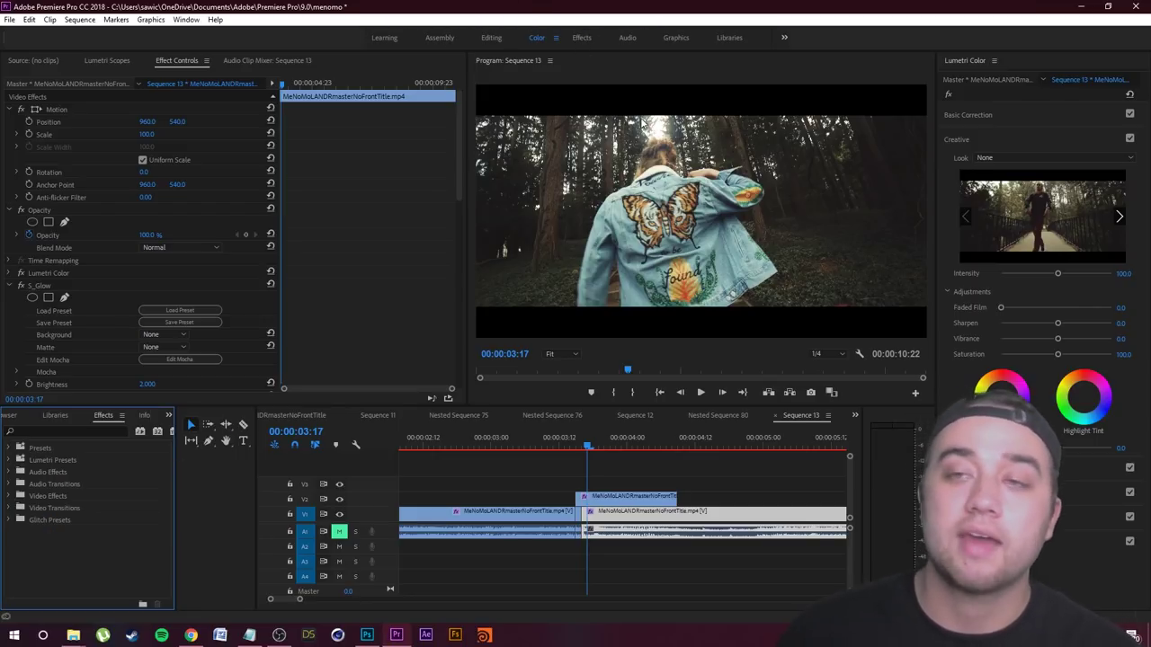
left_click(73, 433)
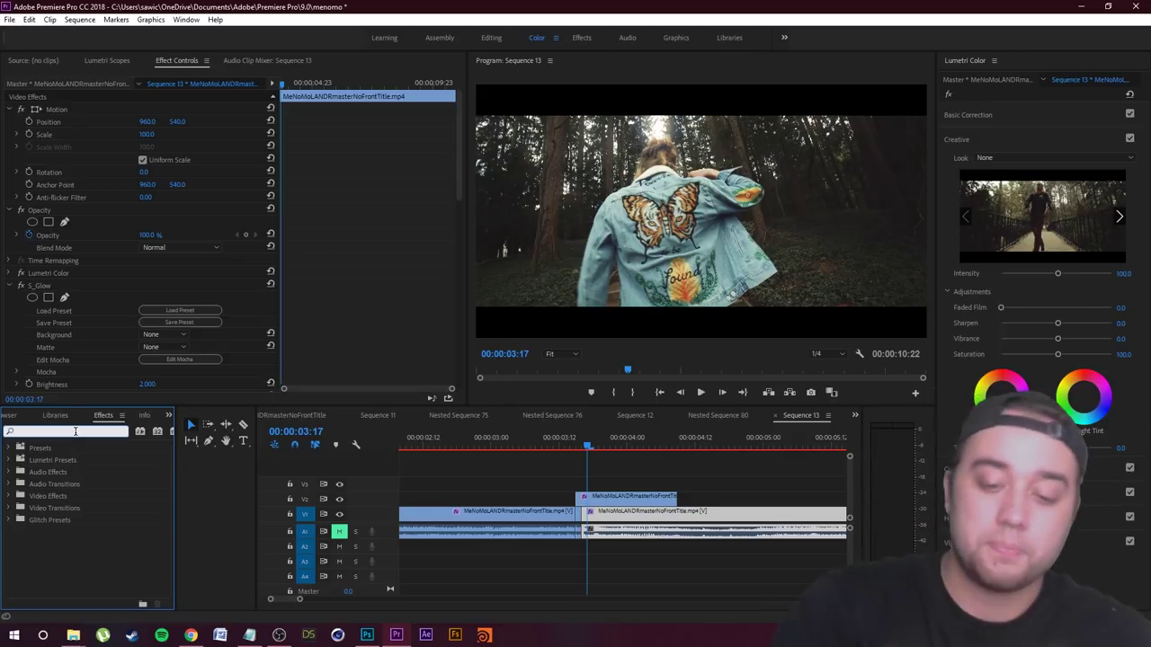
type("crop")
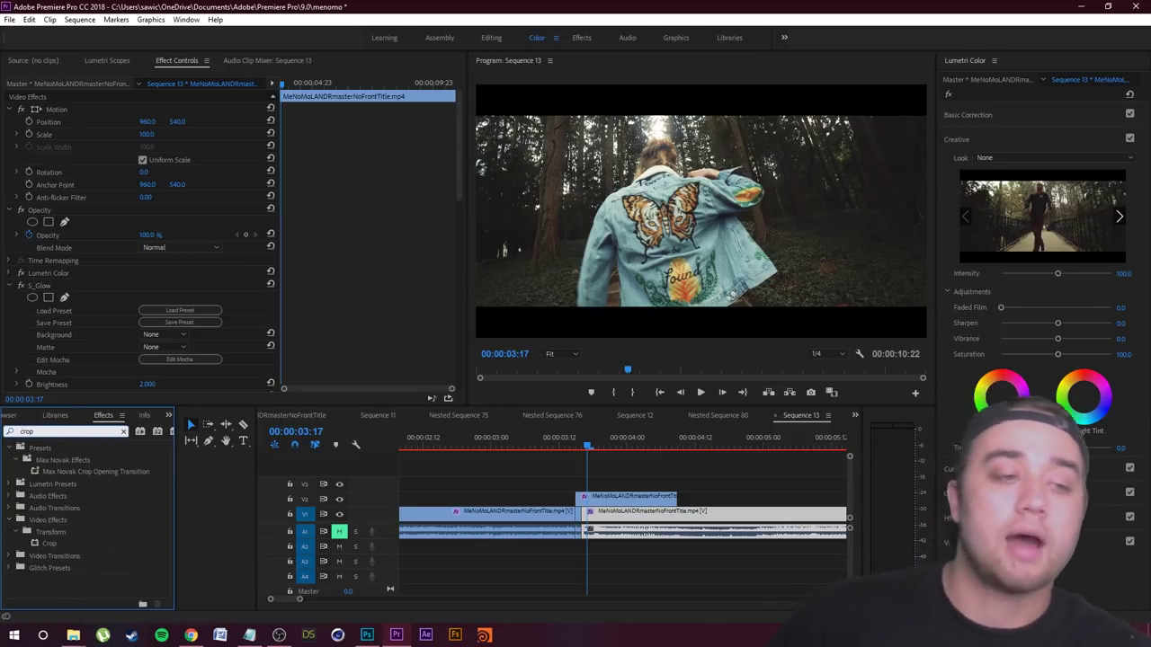
key("ctrl+a")
left_click_drag(56, 547, 601, 501)
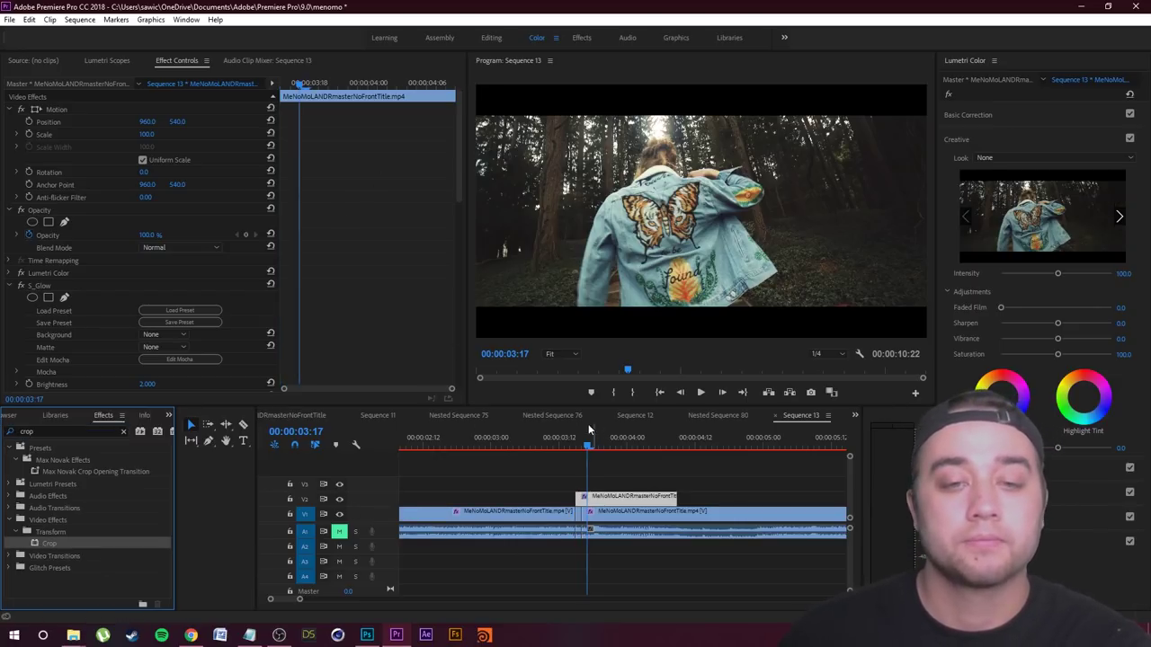
- Draw a closed pen mask in the newly added Crop effect, tracing the butterfly on the back of the jacket
scroll(435, 213, "down", 5)
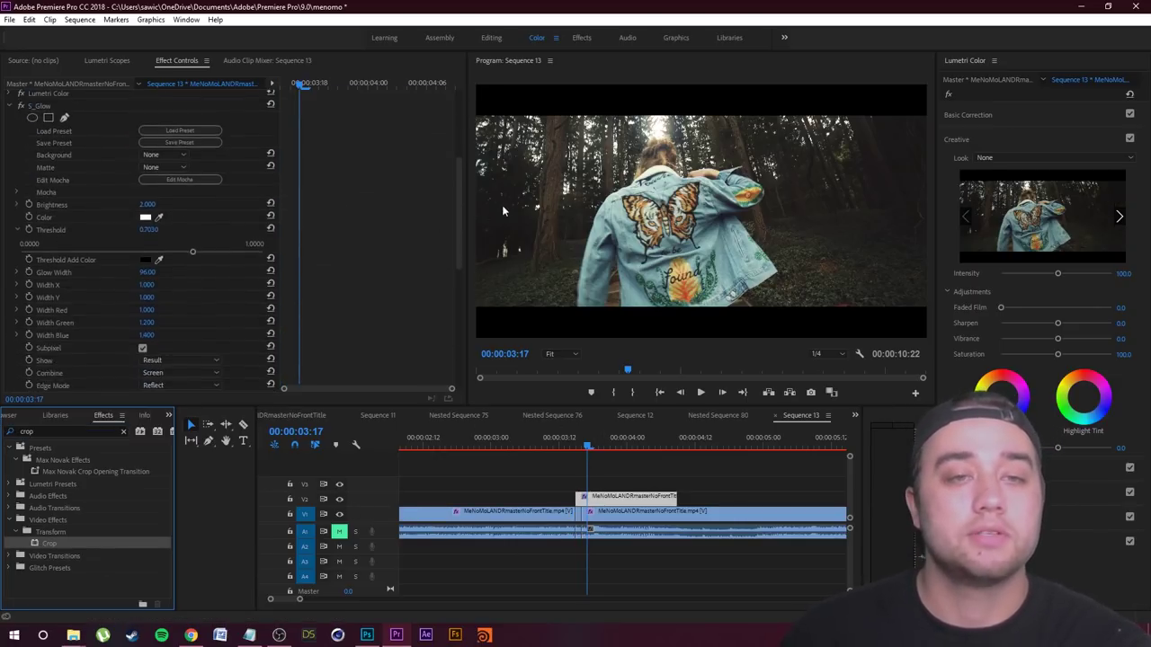
left_click_drag(457, 216, 442, 346)
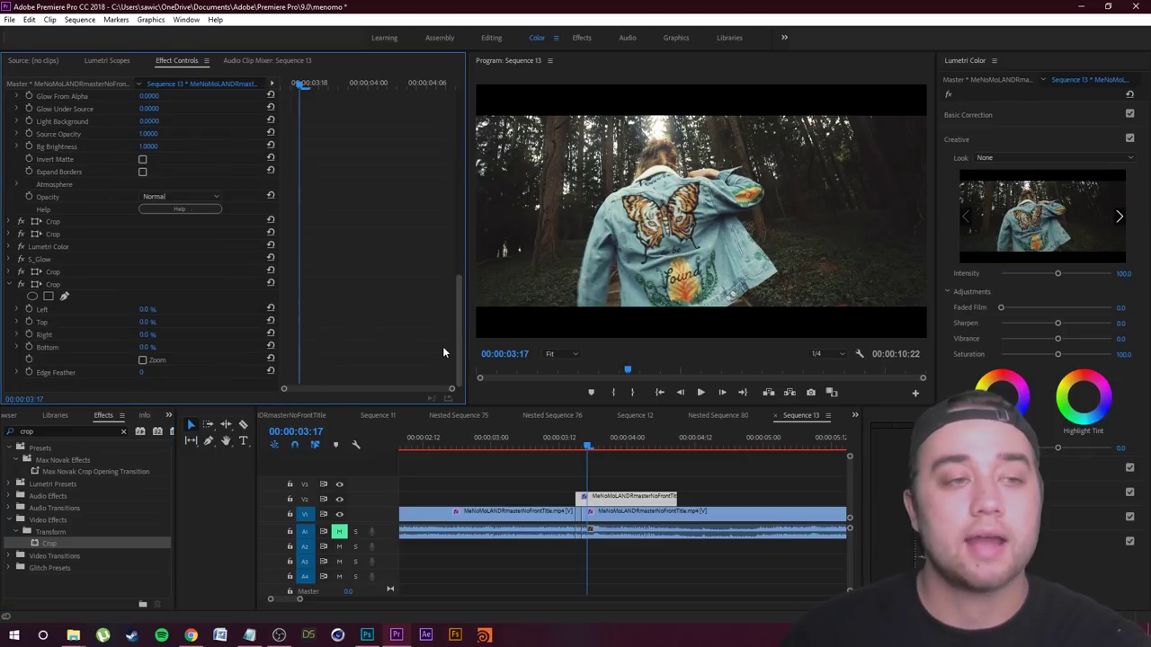
left_click(64, 296)
left_click(640, 352)
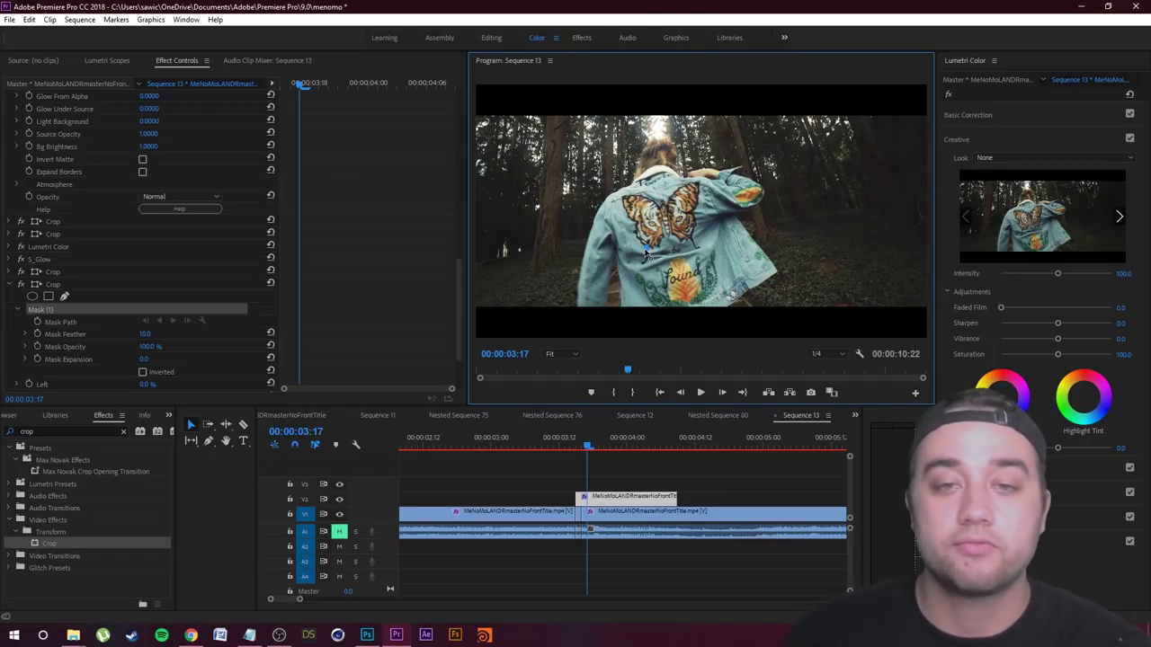
key("grave")
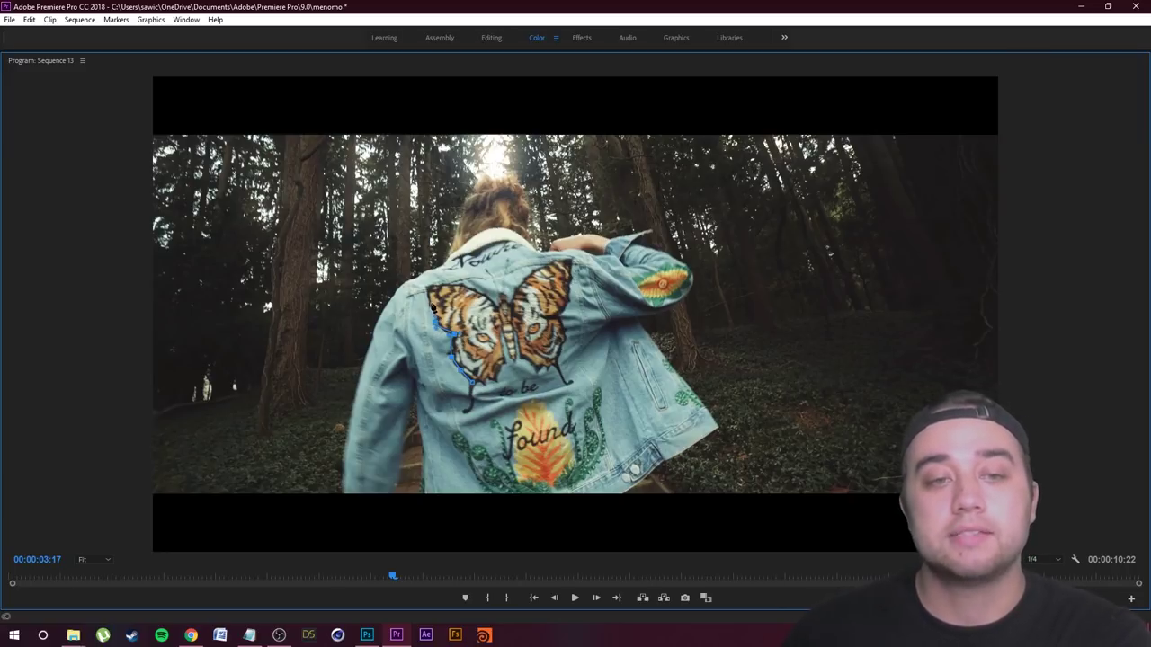
left_click(459, 286)
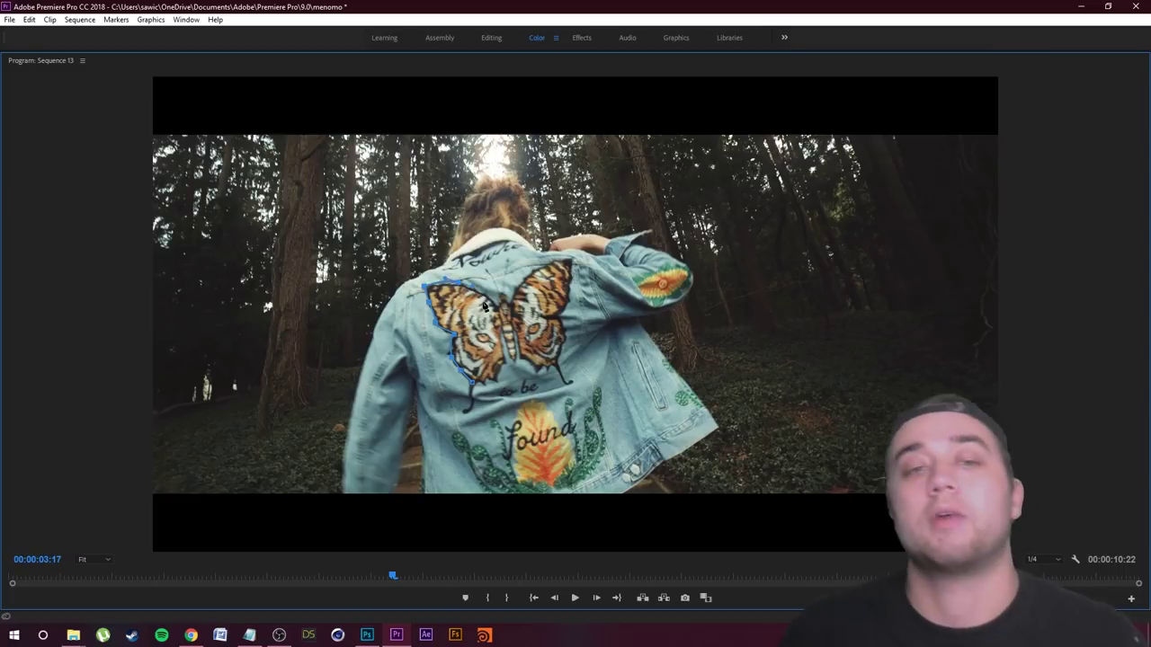
left_click(493, 307)
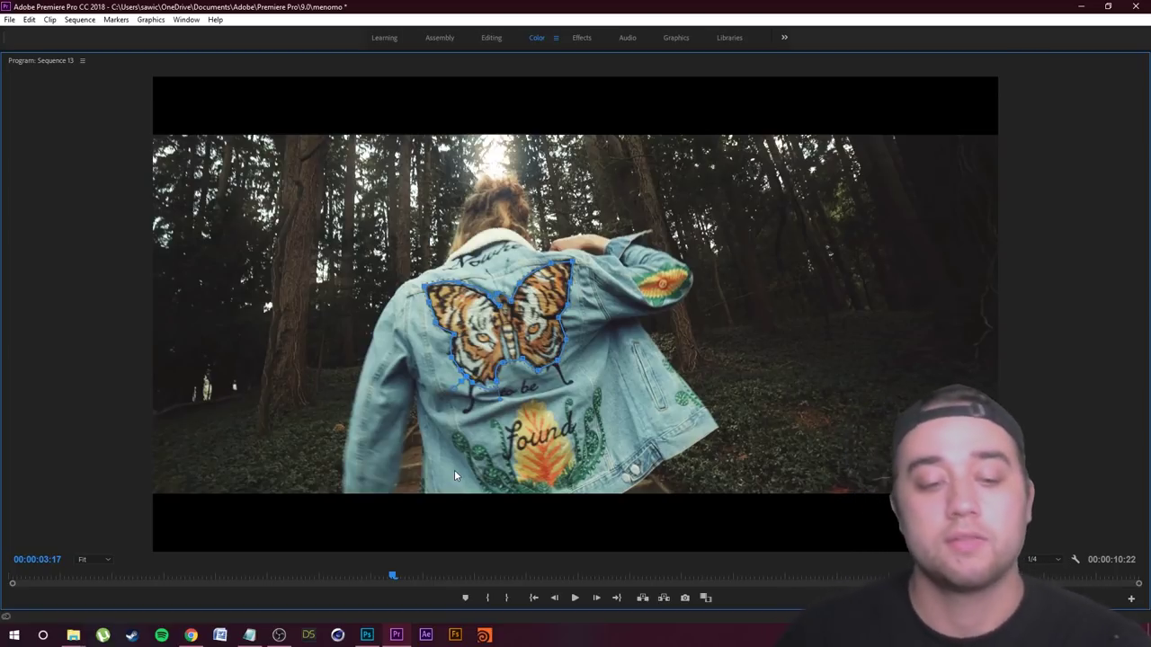
key("grave")
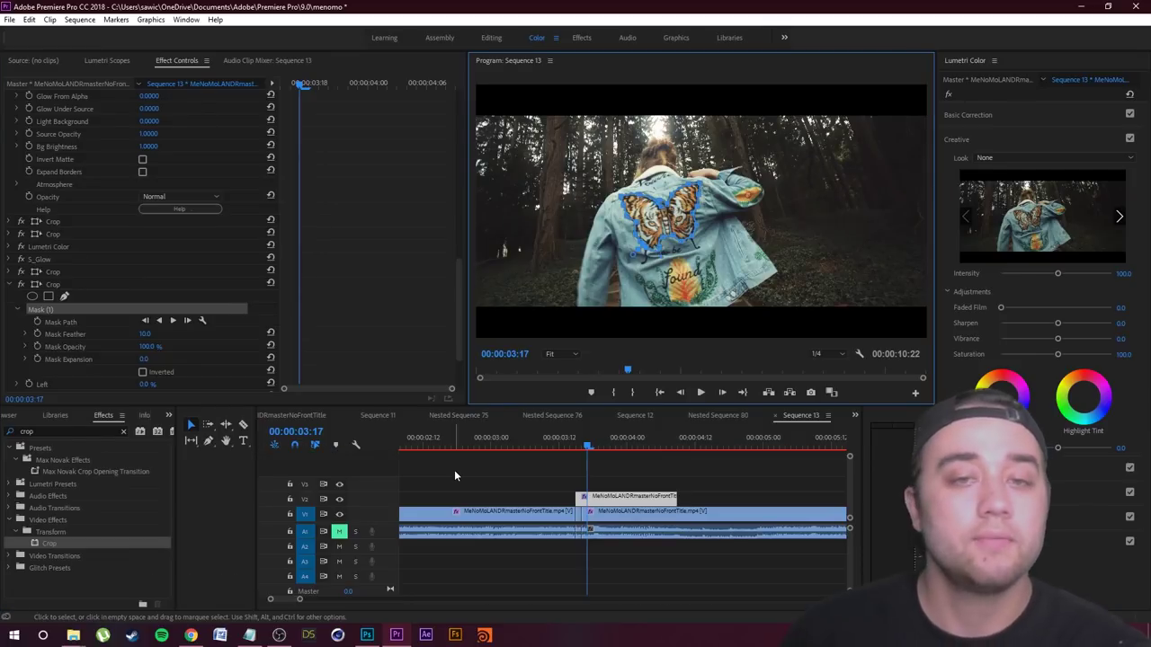
- Set the masked Crop effect's Left value to 100% and invert the butterfly mask
scroll(387, 323, "down", 3)
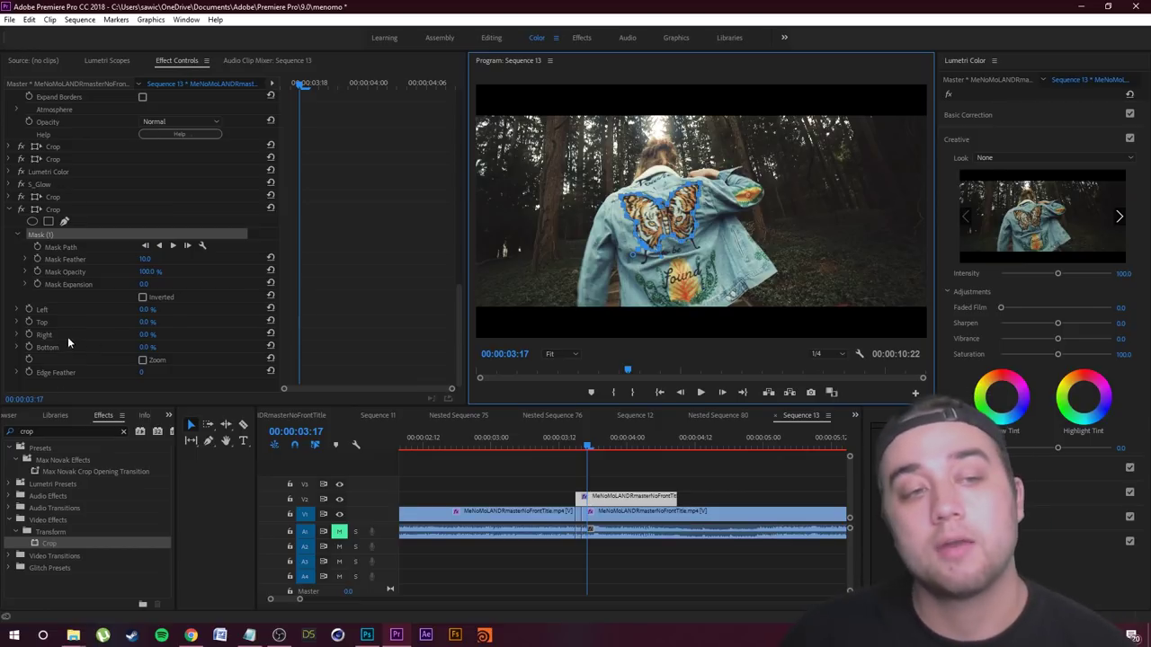
left_click(142, 305)
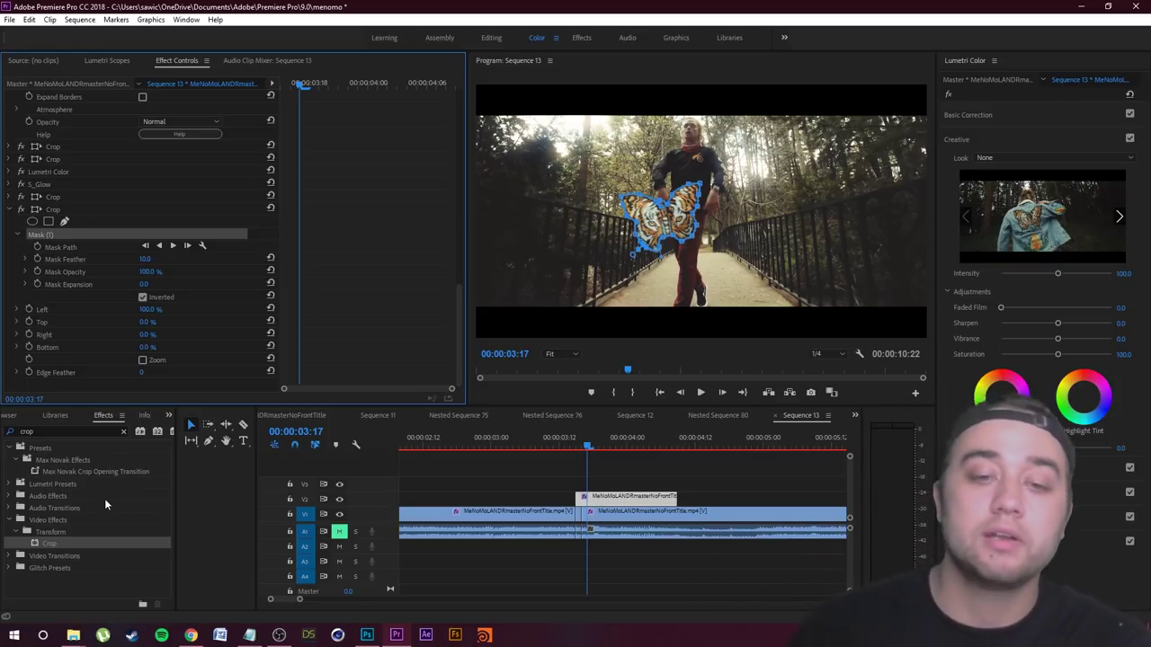
- Move the masked frame-hold clip to V3, place a copy on V2, and turn off mask inversion in the V2 copy's Crop effect
left_click_drag(629, 498, 601, 488)
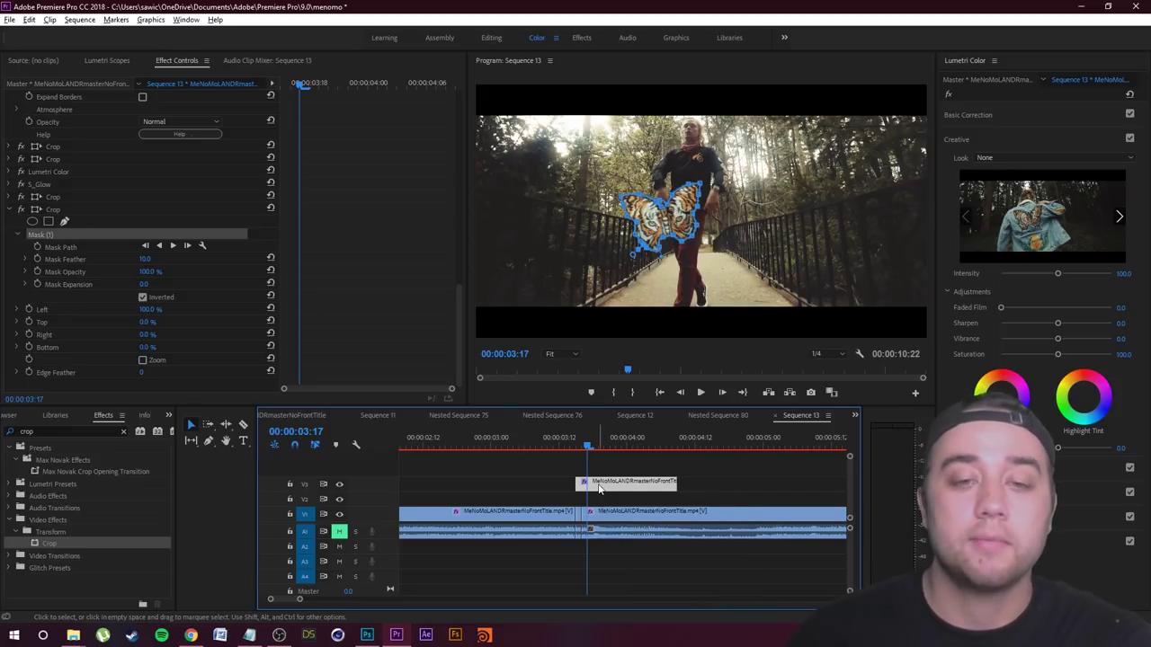
left_click_drag(599, 488, 596, 497)
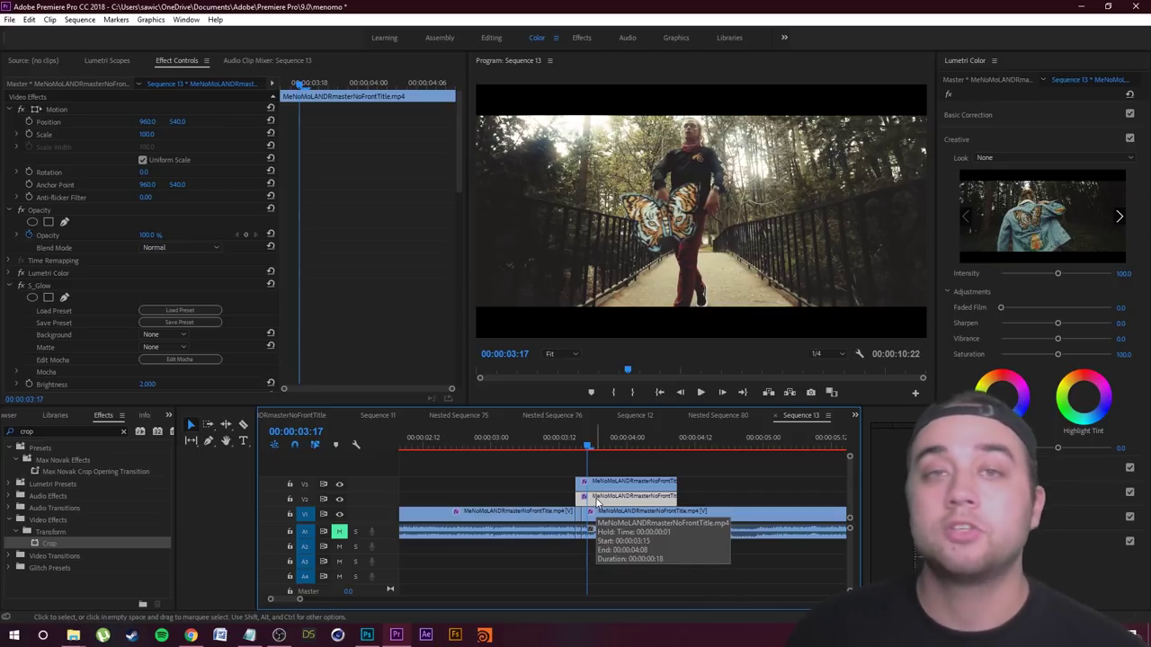
scroll(364, 185, "down", 6)
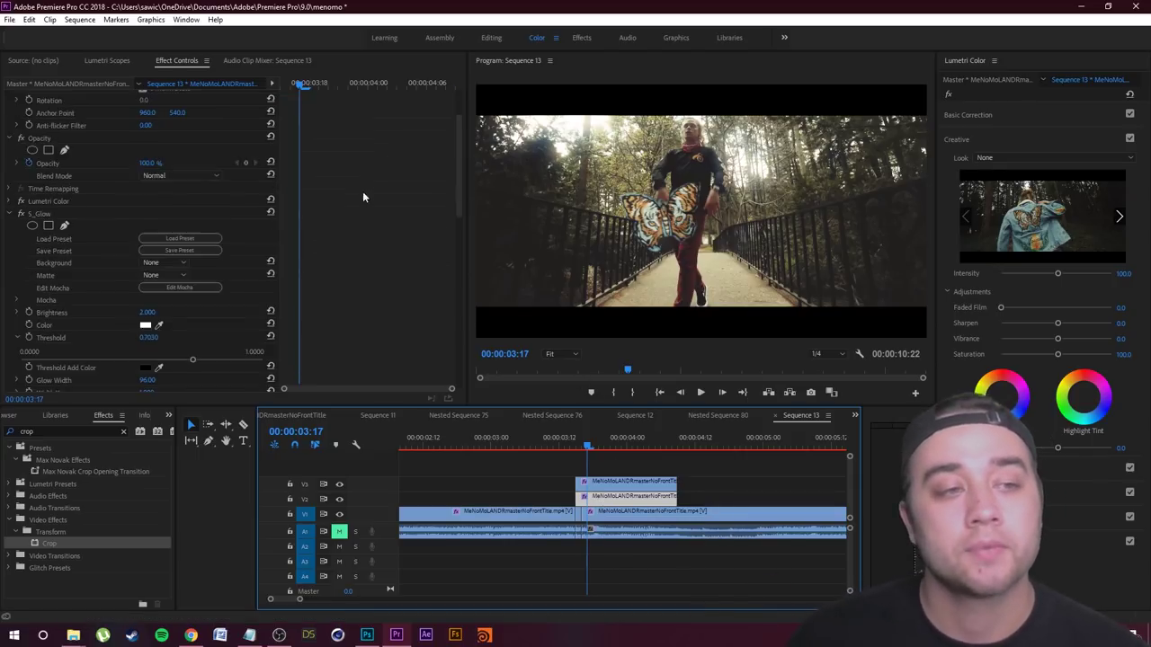
scroll(386, 297, "down", 4)
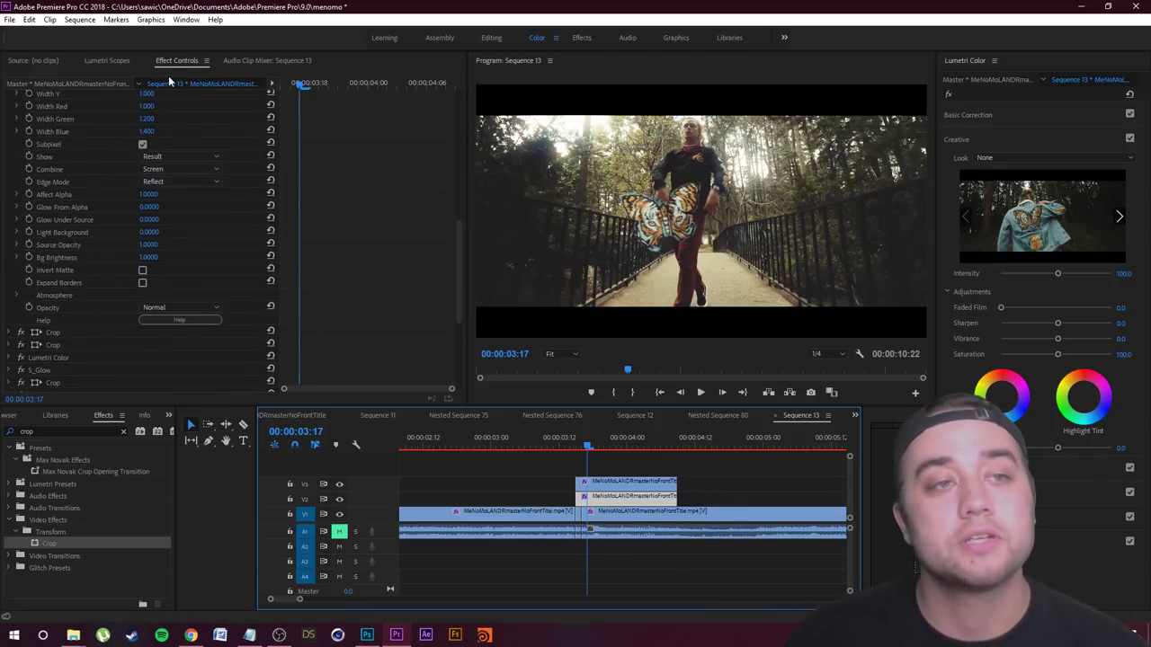
scroll(180, 315, "down", 2)
left_click(11, 369)
scroll(135, 296, "down", 3)
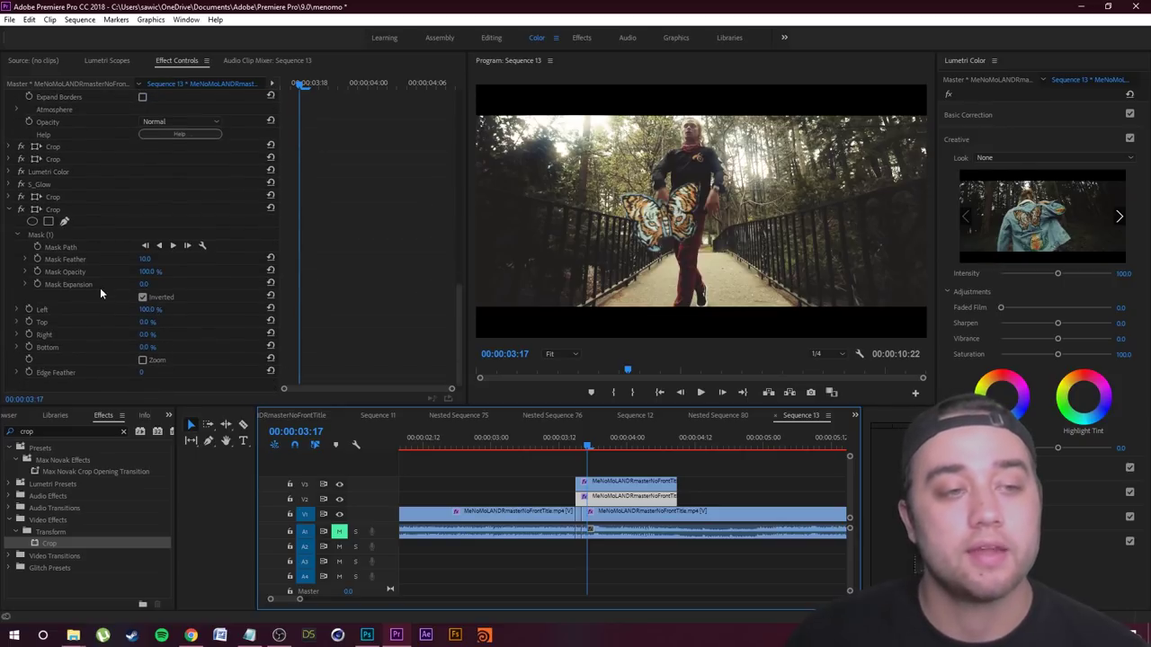
left_click(141, 298)
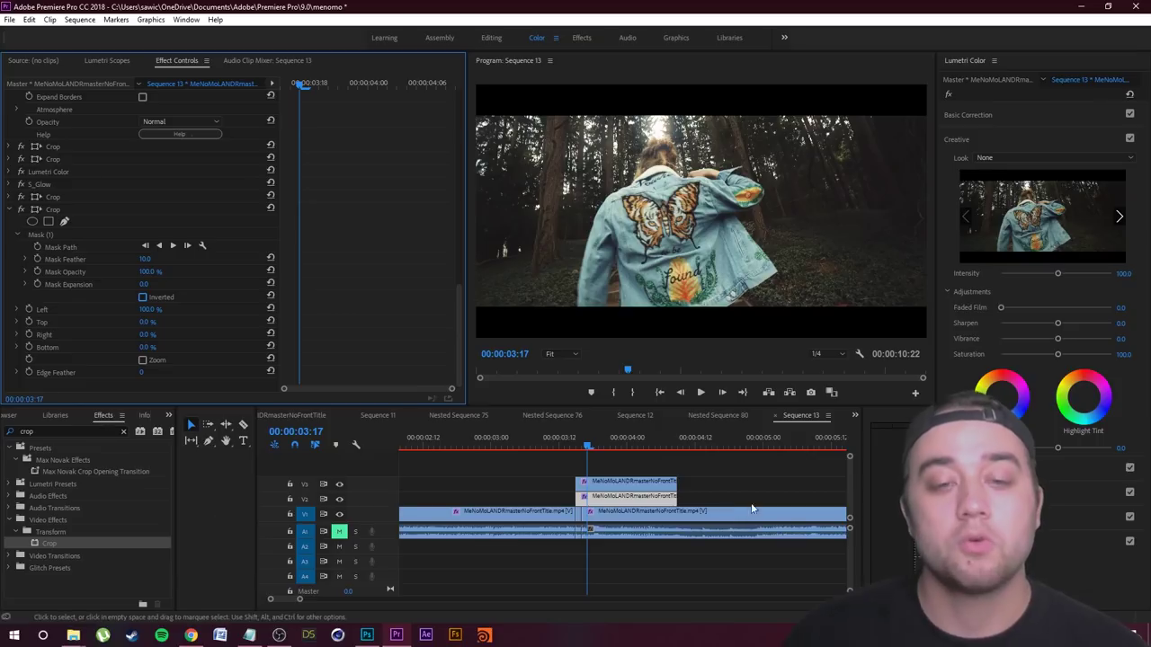
- Hide V3 and V2 in turn to inspect the butterfly cutout and the jacket layer around the cut, leaving both tracks visible
left_click(339, 484)
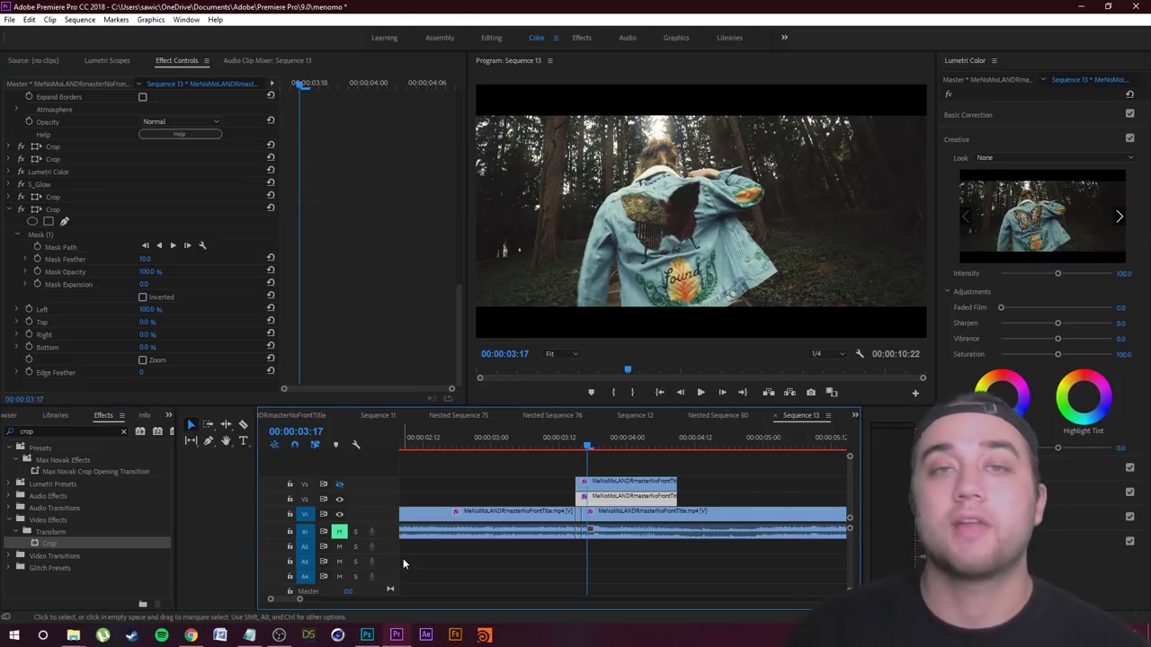
left_click_drag(588, 440, 585, 468)
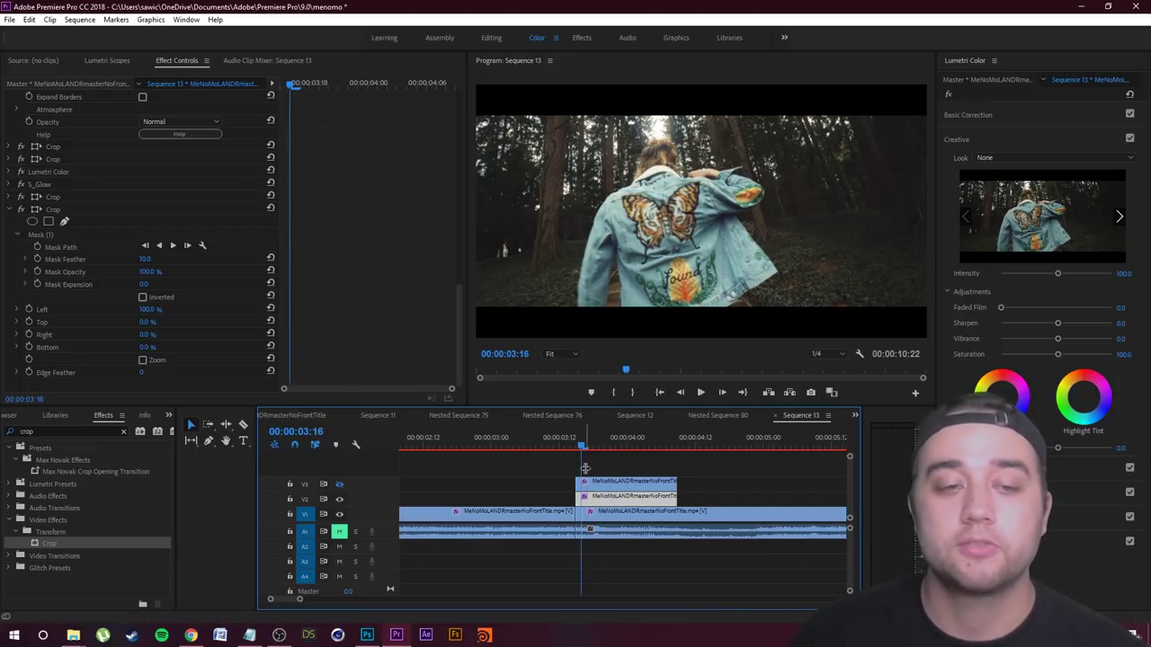
left_click(339, 499)
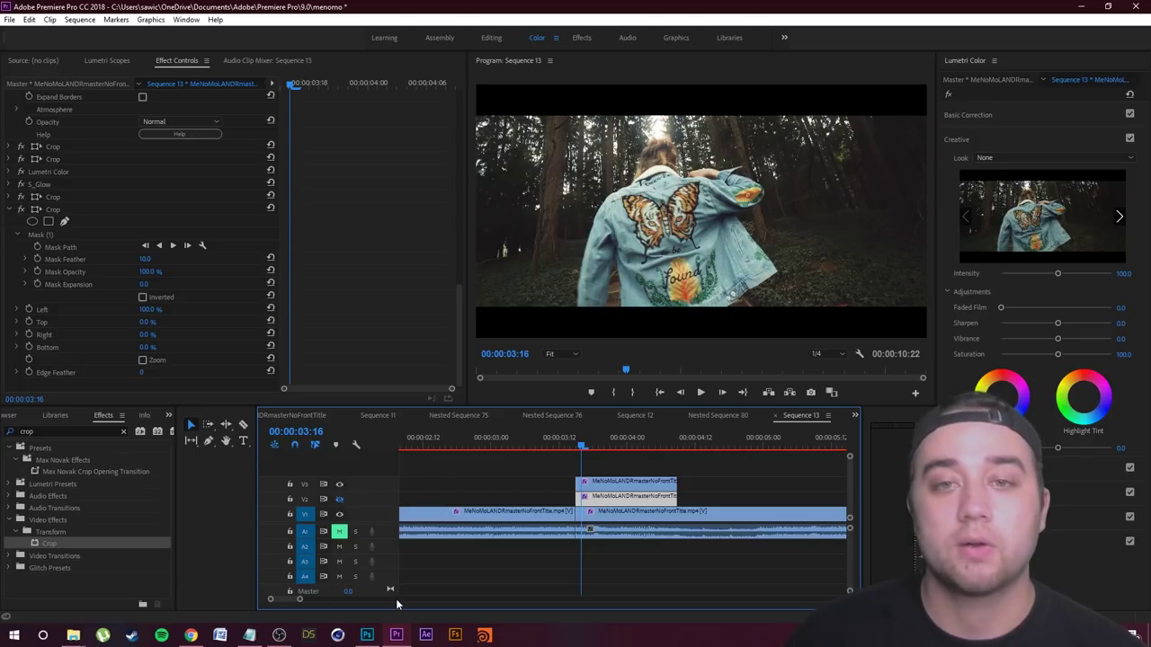
mouse_move(604, 440)
left_mouse_down()
mouse_move(583, 448)
mouse_move(635, 448)
mouse_move(604, 448)
left_mouse_up()
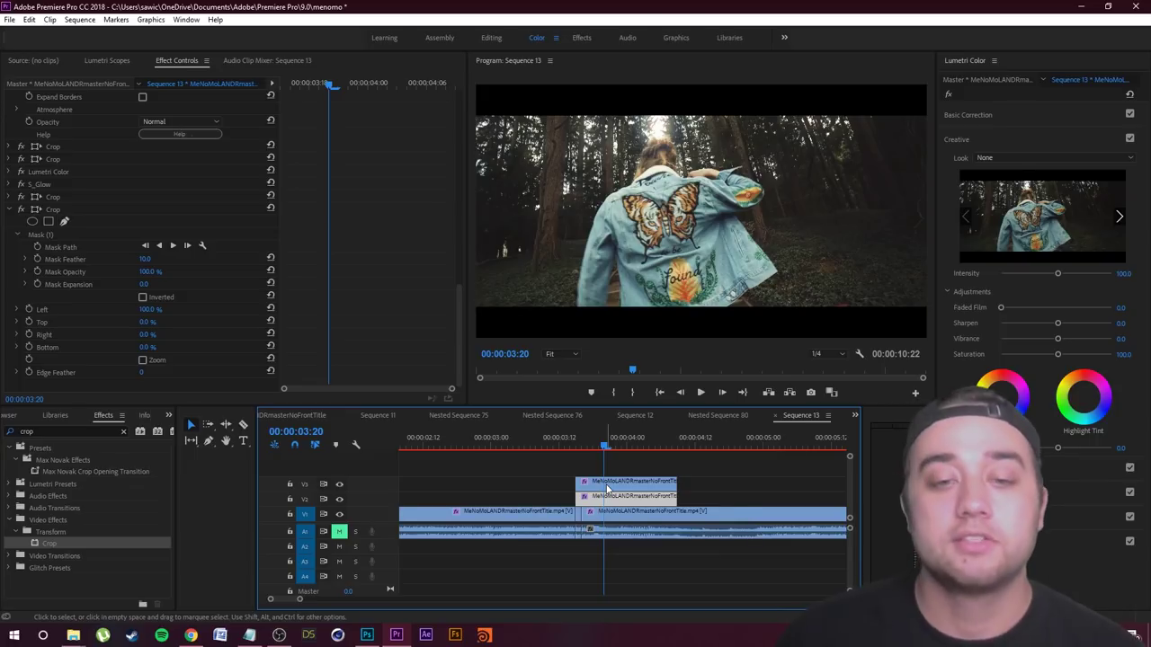
- Set the Crop mask's feather on the V3 butterfly clip to 27.5, hiding V2 temporarily to judge the edge
left_click(607, 487)
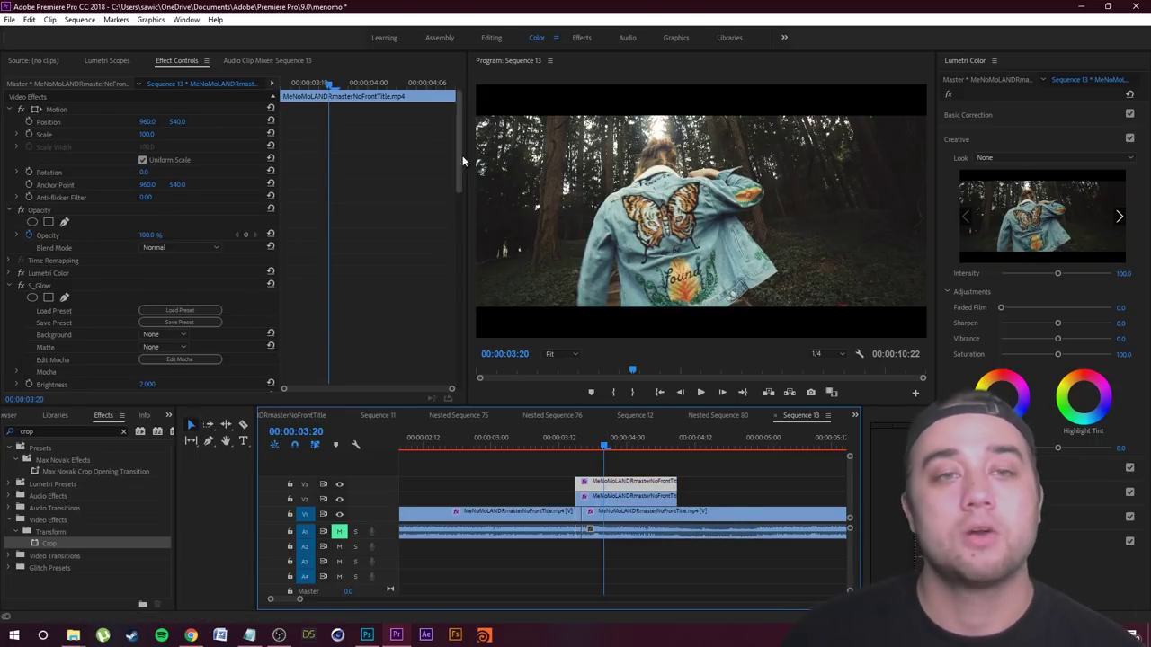
left_click_drag(460, 164, 463, 377)
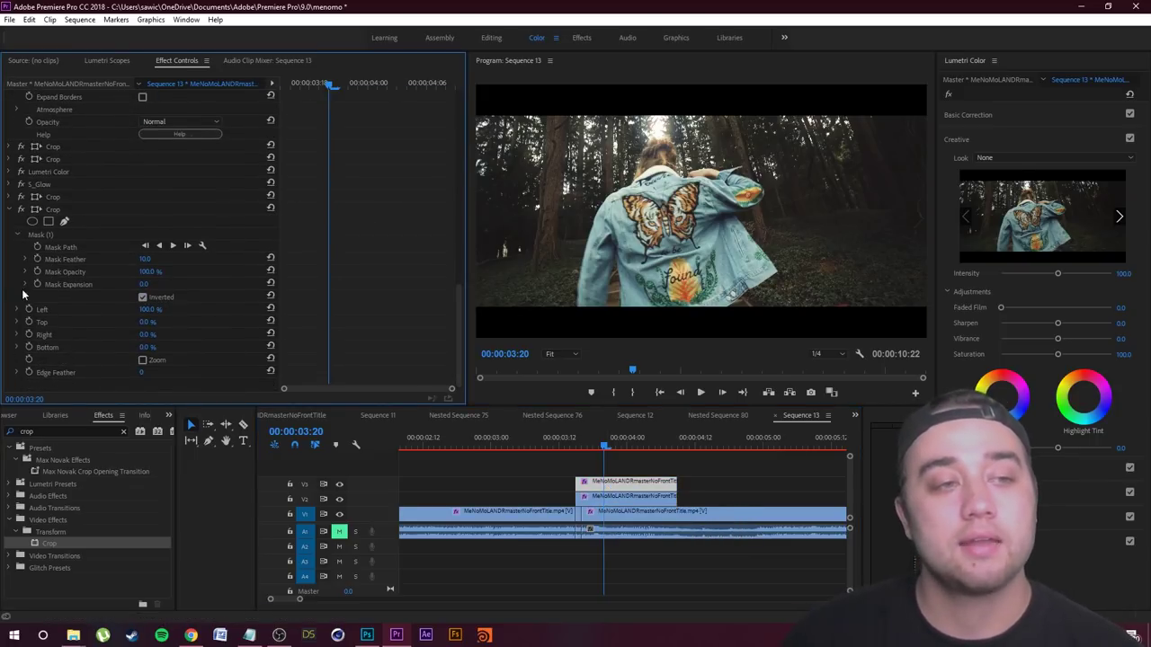
left_click(26, 259)
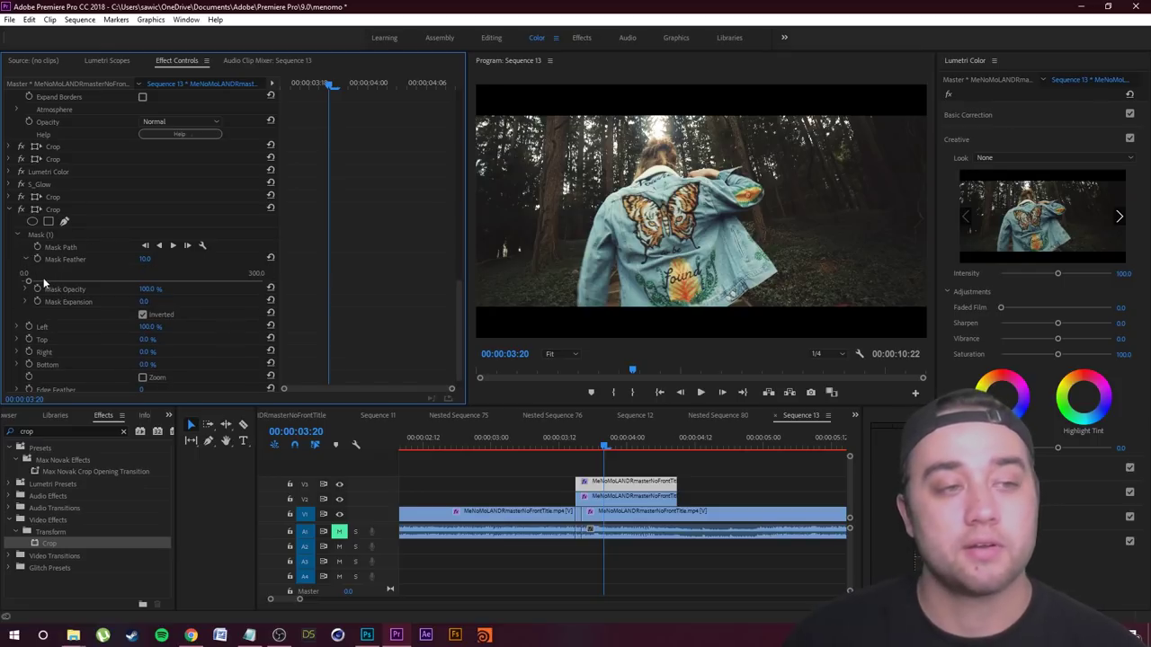
left_click(339, 499)
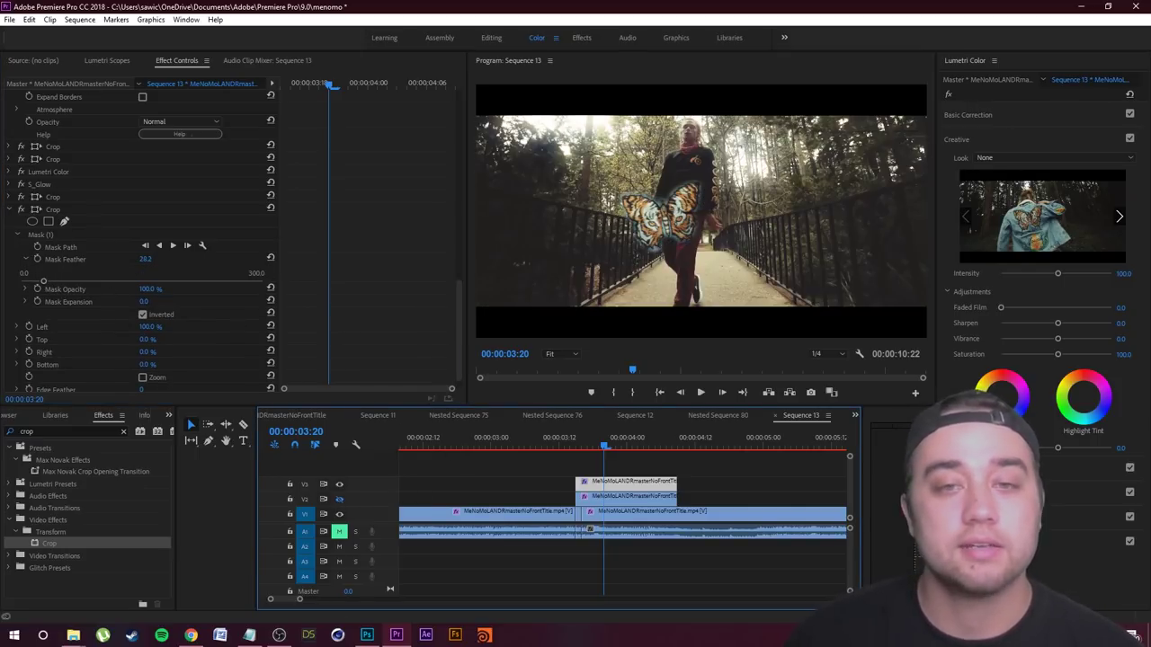
left_click_drag(32, 282, 29, 283)
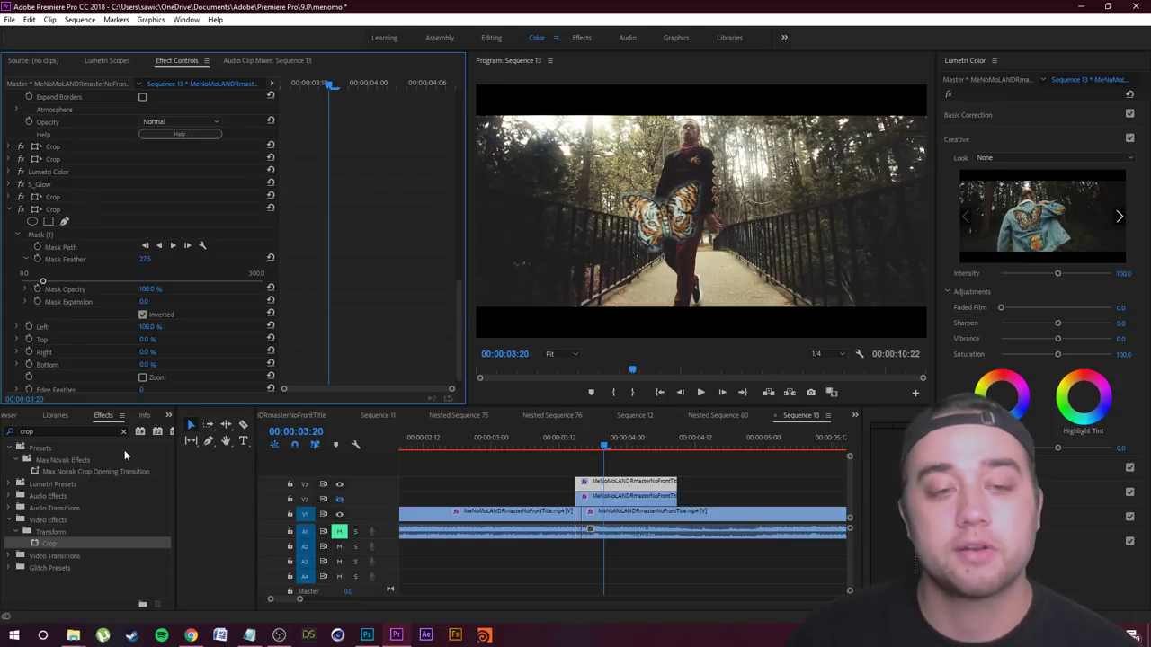
left_click(339, 499)
- Play back the section from 00:00:03:07 through the stacked frame-hold clips to check the layered freeze
left_click_drag(595, 446, 530, 467)
left_click(558, 464)
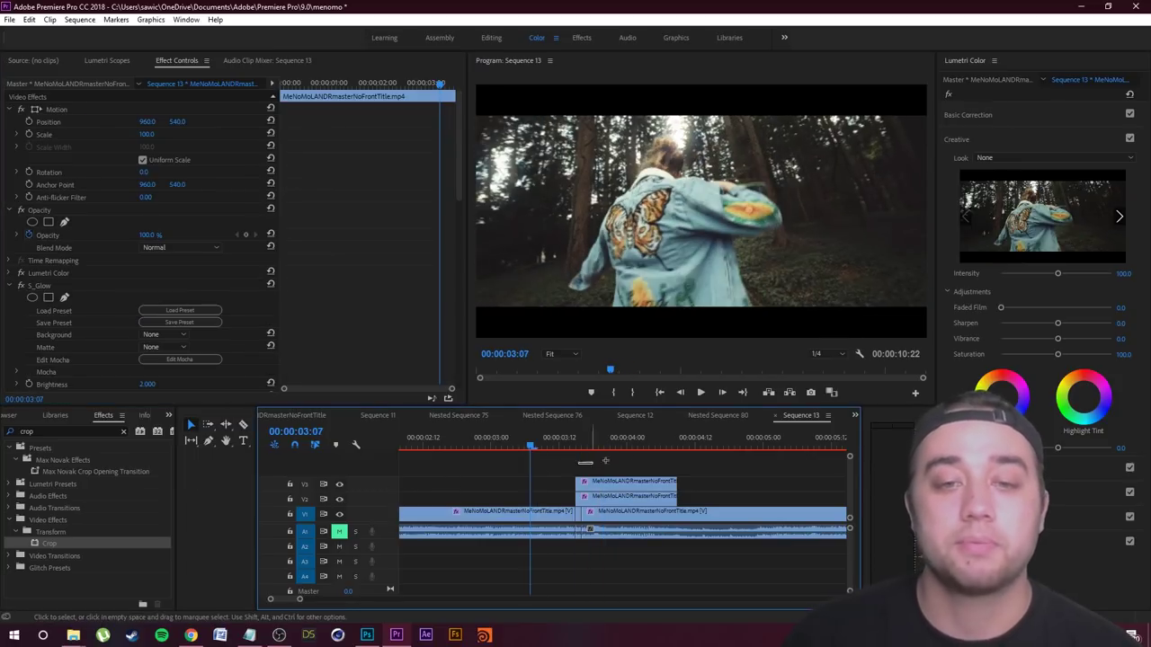
left_click(702, 393)
left_click(702, 393)
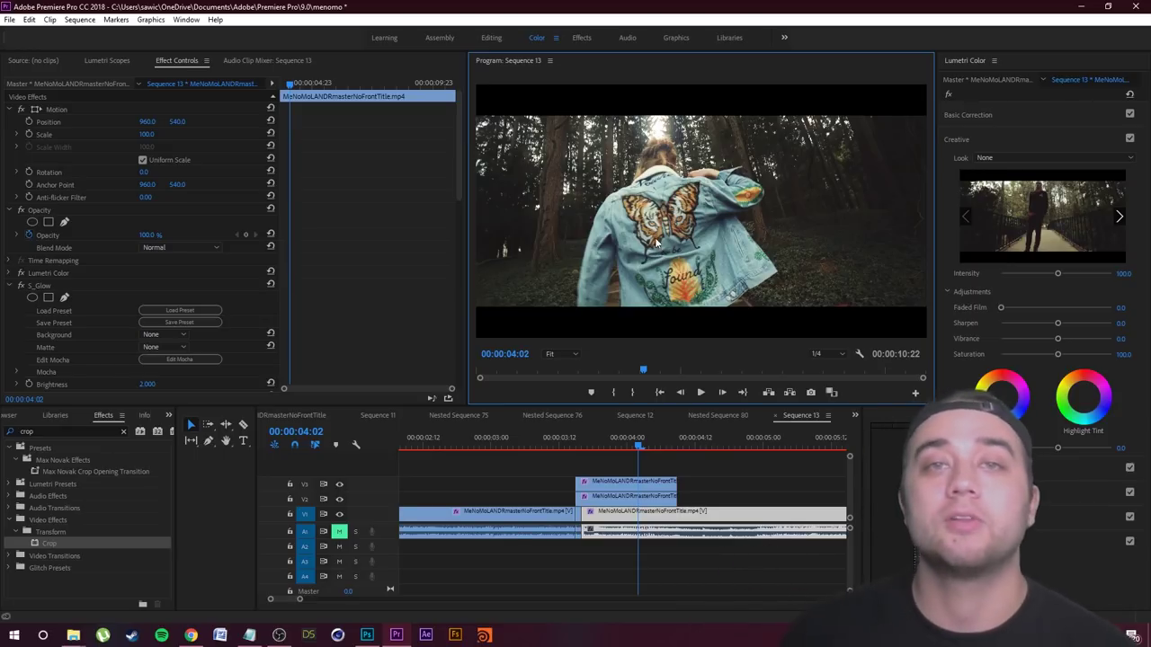
- Search the effects for "flicker" and apply S_Flicker to the butterfly clip on V3
left_click(122, 431)
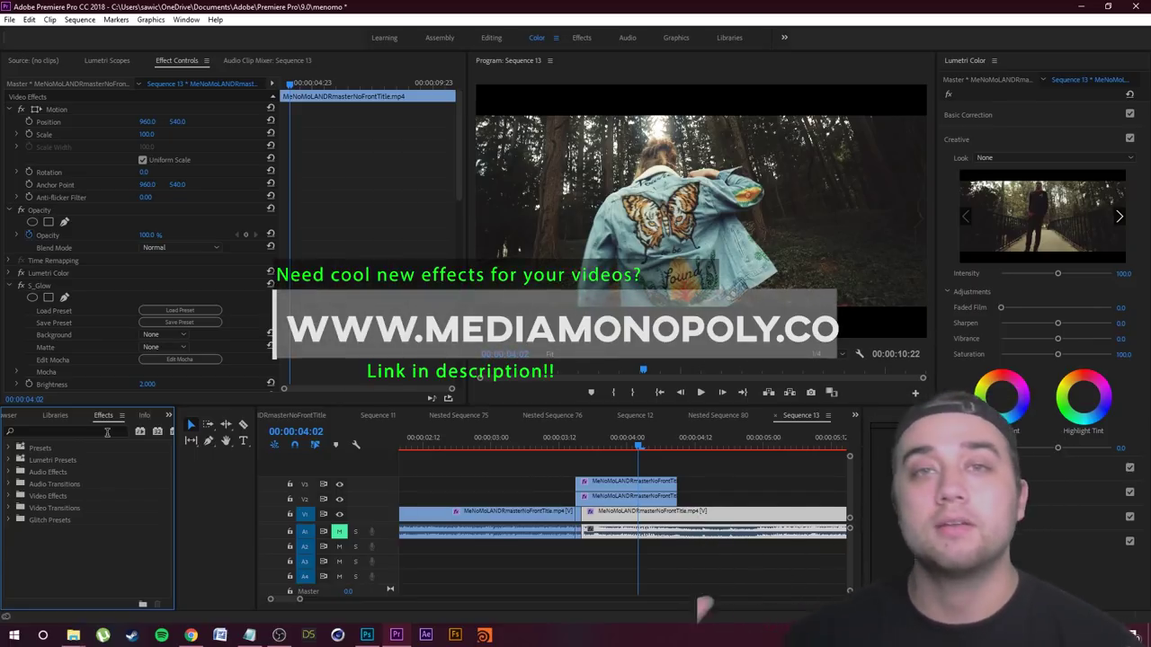
left_click(48, 433)
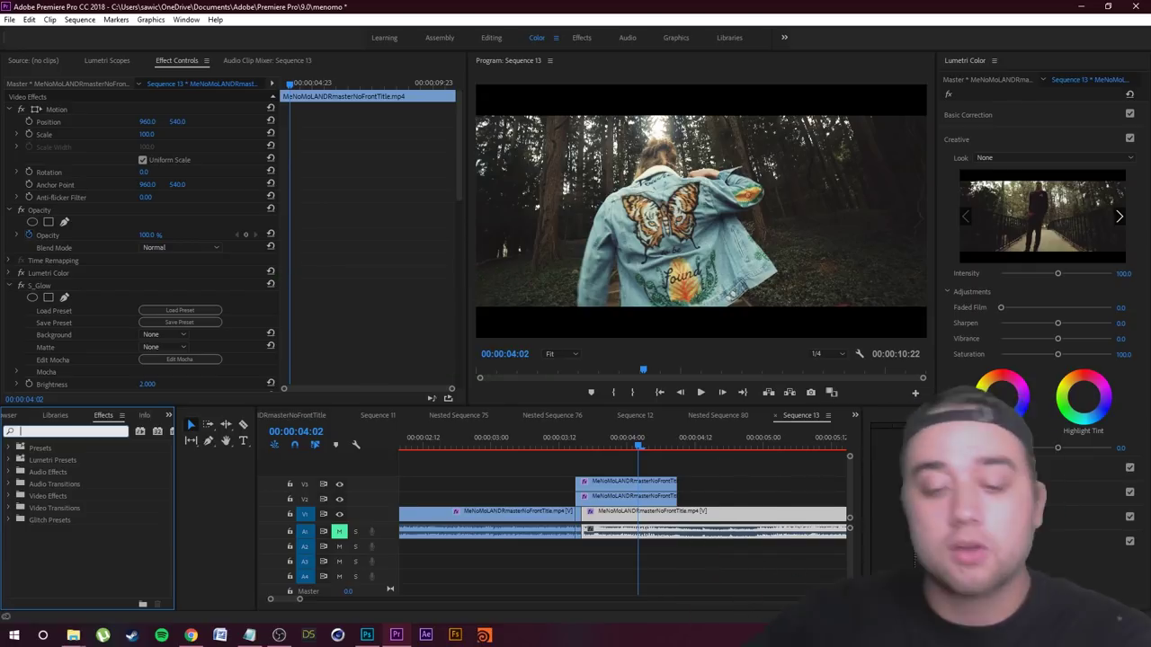
type("flicker")
left_click_drag(54, 590, 593, 492)
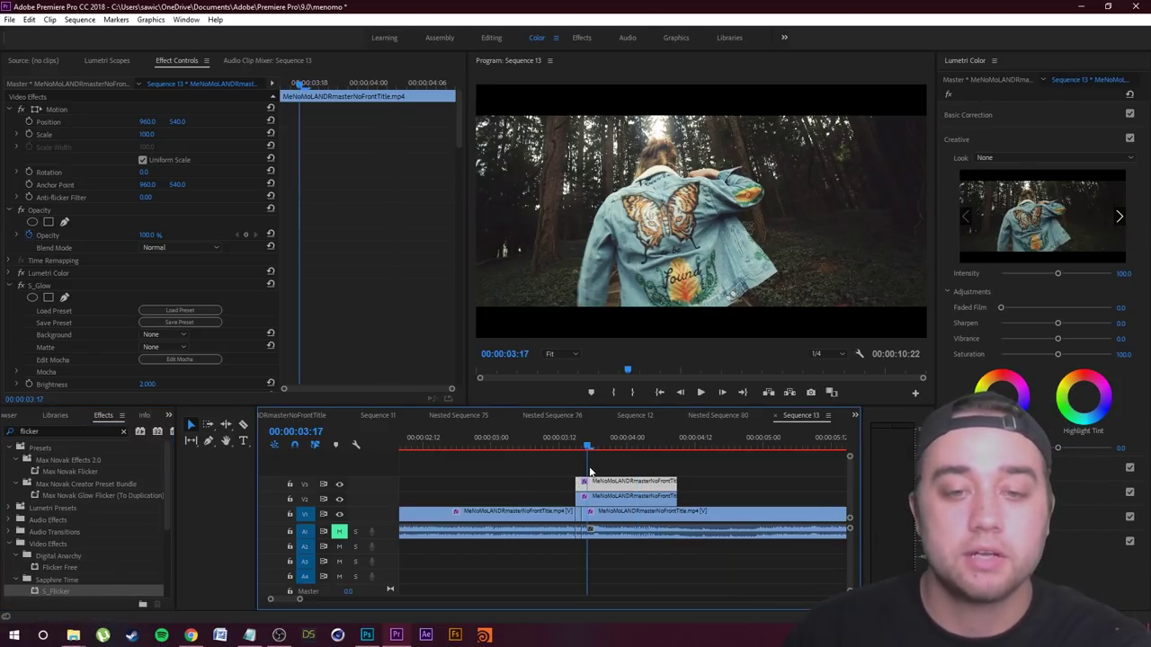
- Play back the start of the stacked frame-hold clips repeatedly to check the butterfly's flicker
left_click_drag(592, 444, 568, 481)
key("space")
left_click_drag(671, 443, 581, 476)
key("space")
left_click_drag(646, 444, 577, 459)
key("space")
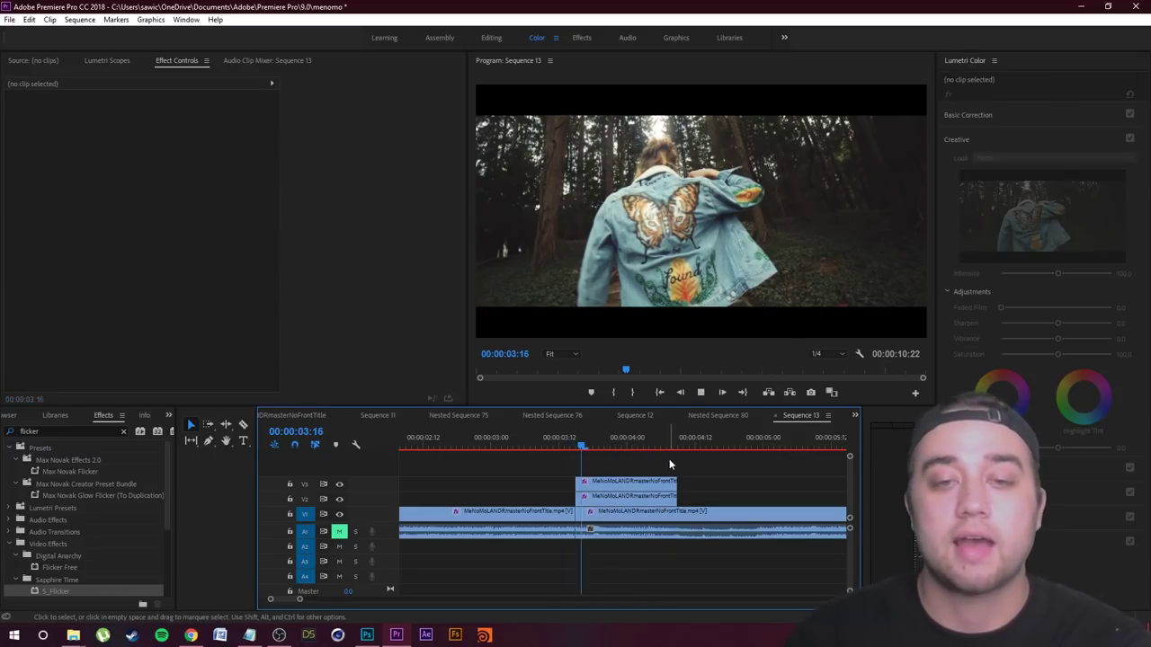
- Start Position and Scale keyframes on the V3 butterfly clip at 00:00:03:15
left_click_drag(654, 440, 577, 482)
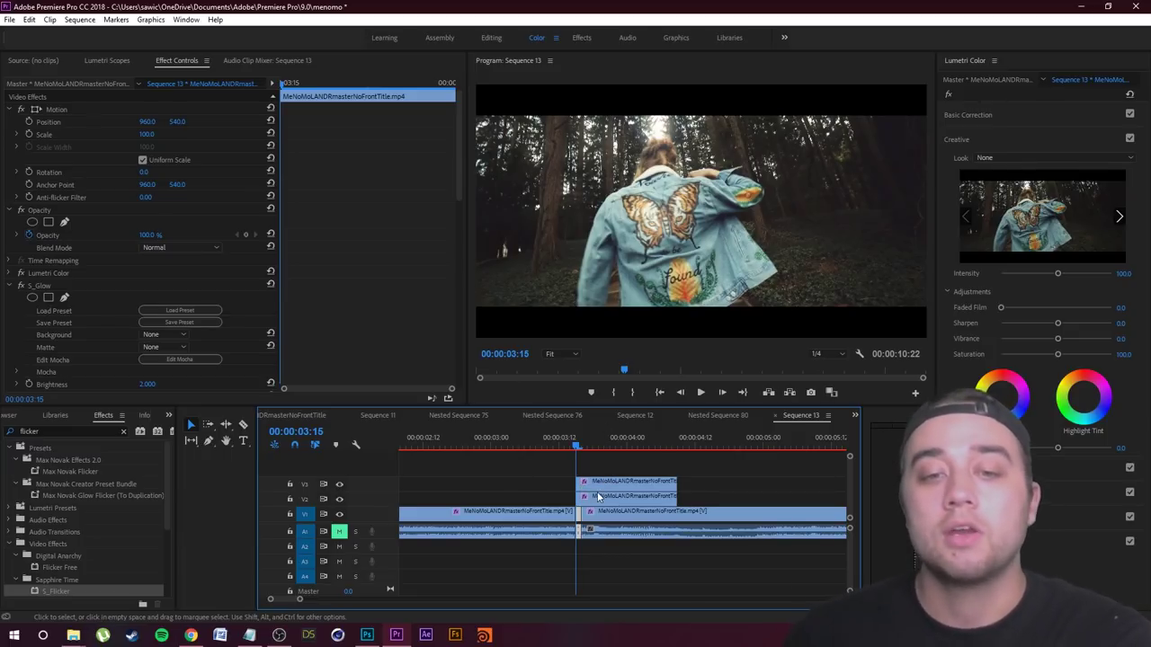
left_click(601, 485)
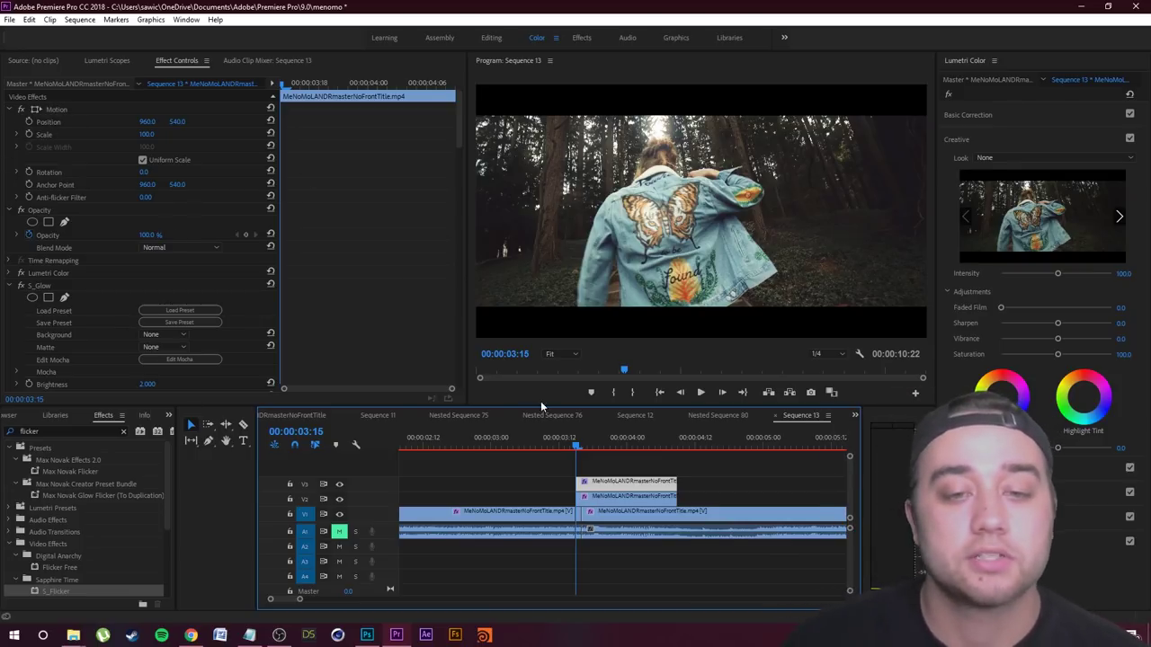
left_click(29, 122)
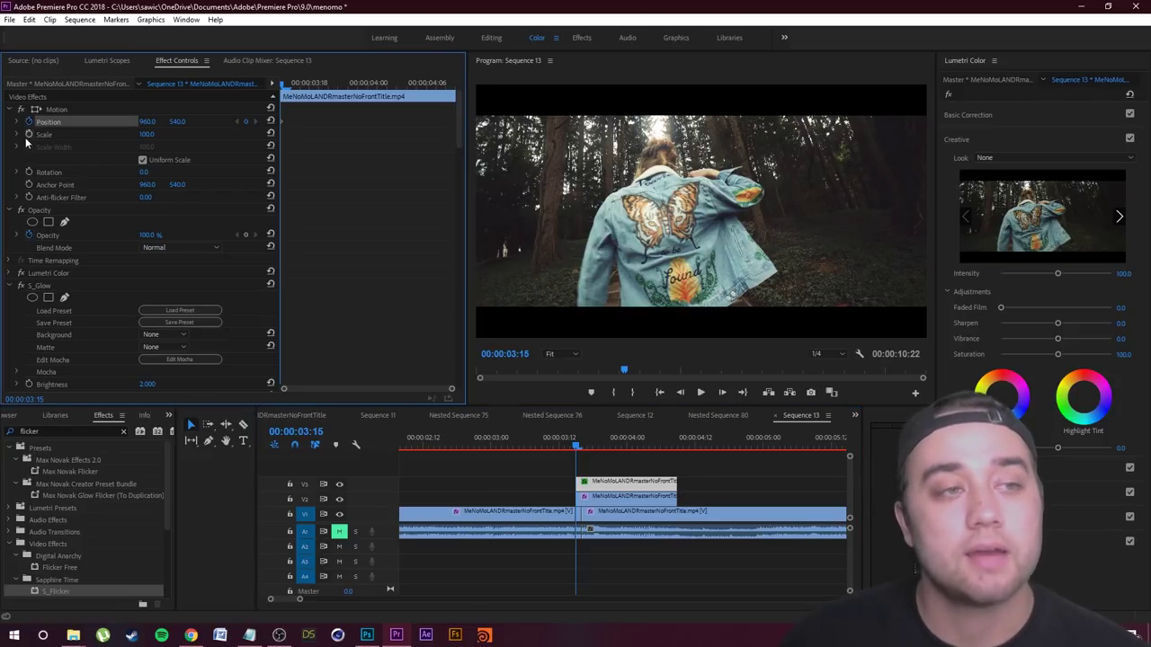
left_click(29, 134)
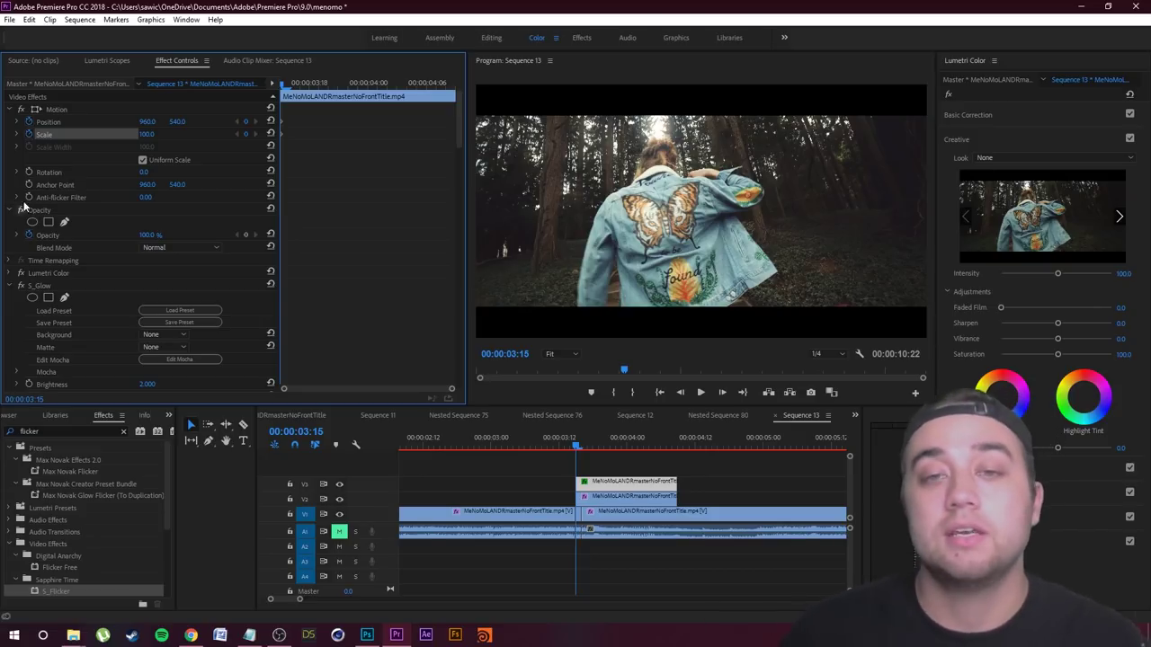
- At 00:00:03:23, keyframe the V3 butterfly clip's Scale at 158.4 and its Position at 1026.4, 529.8 to recentre it on the jacket
left_click(577, 449)
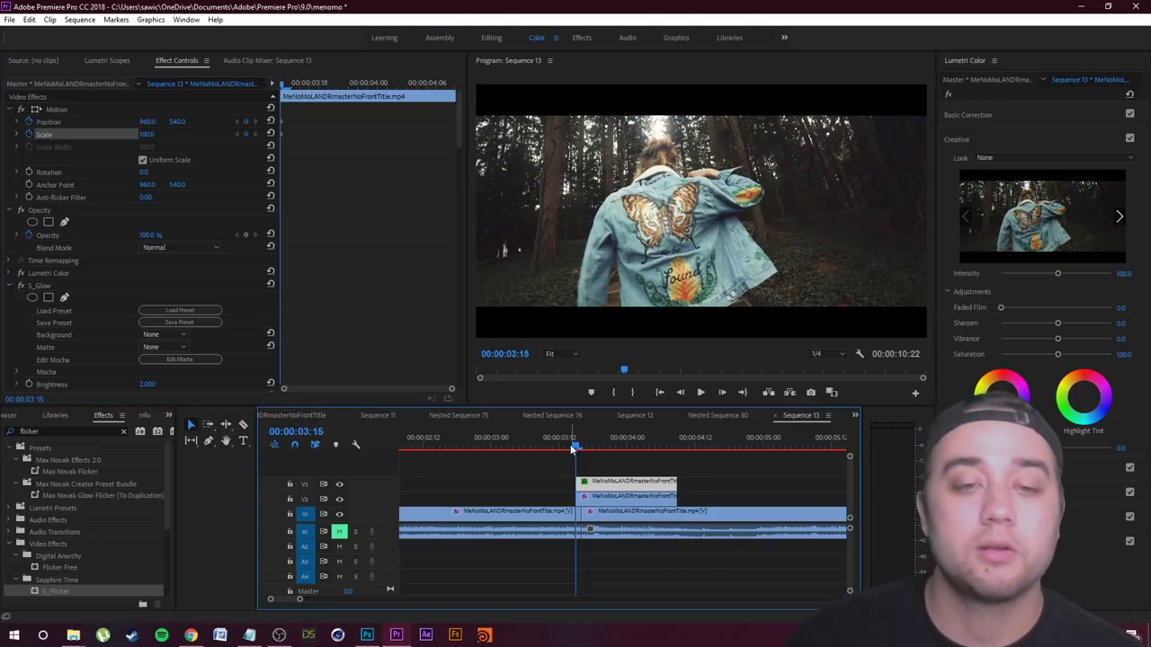
left_click_drag(573, 449, 619, 448)
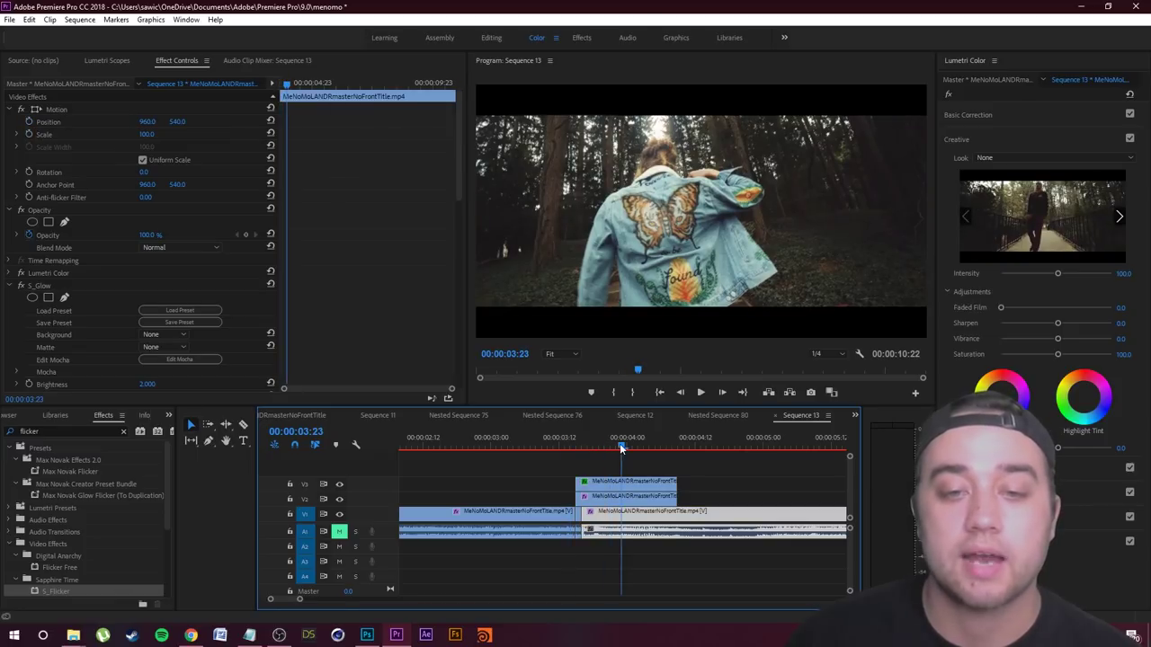
left_click(609, 482)
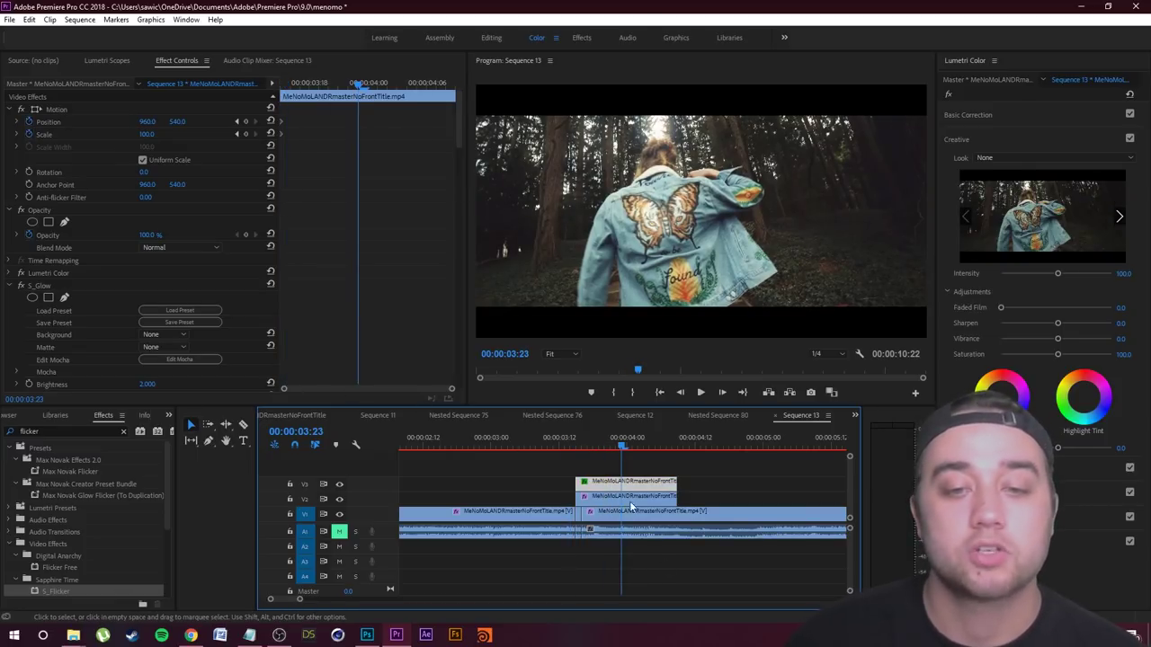
left_click(17, 134)
left_click(212, 163)
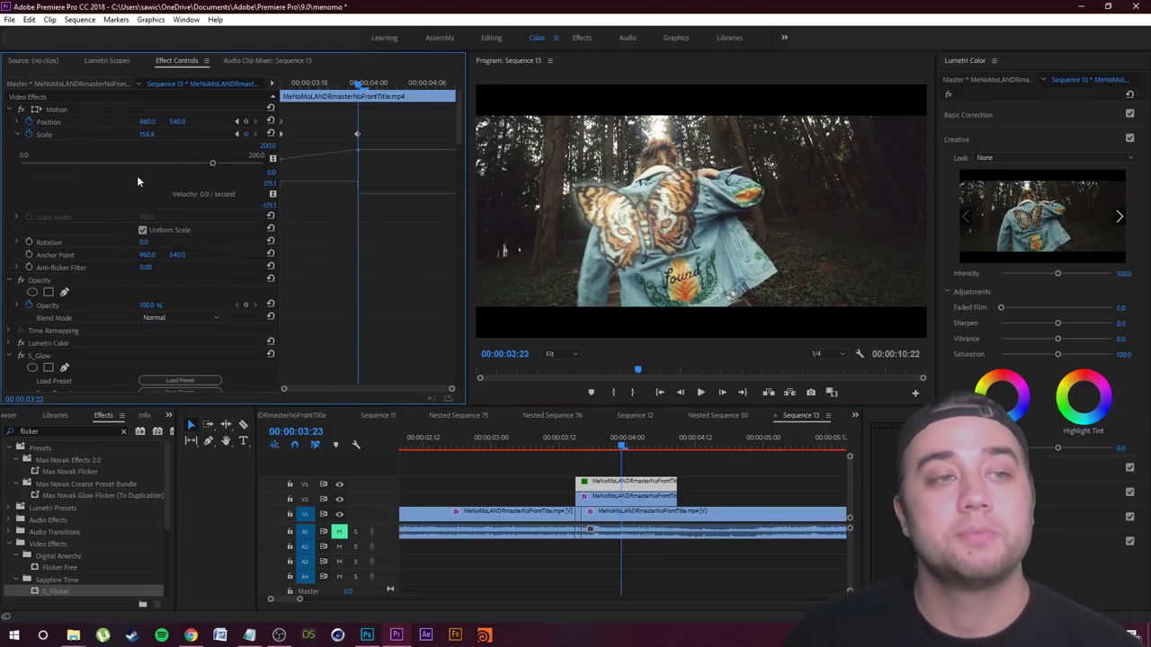
left_click(49, 108)
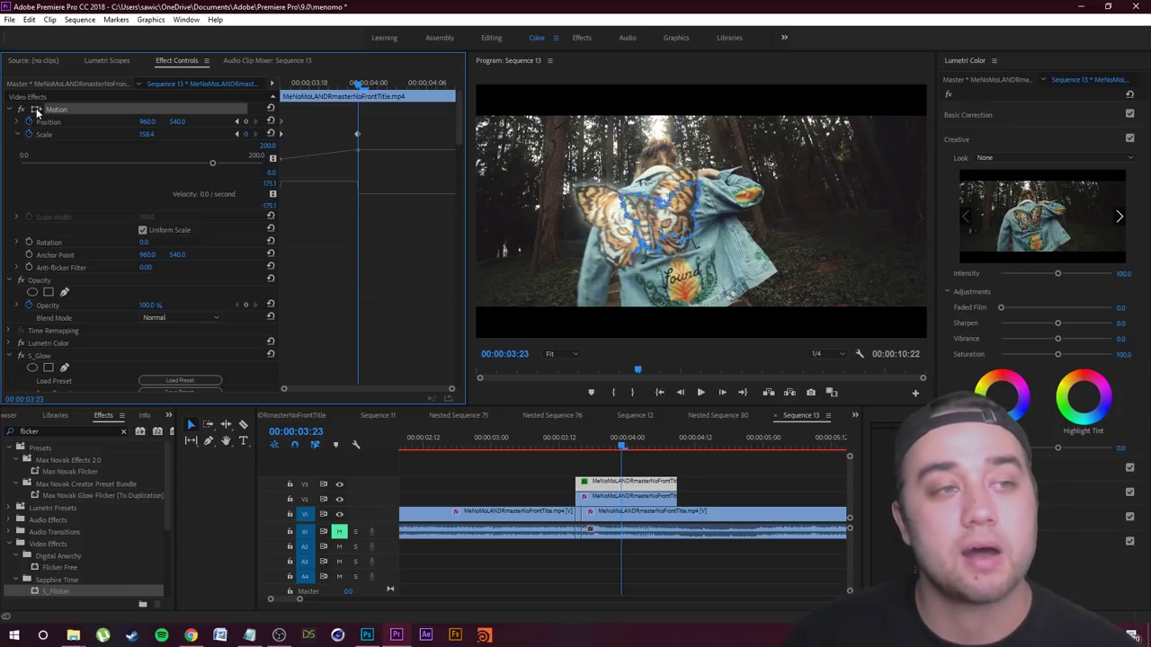
left_click_drag(654, 226, 664, 223)
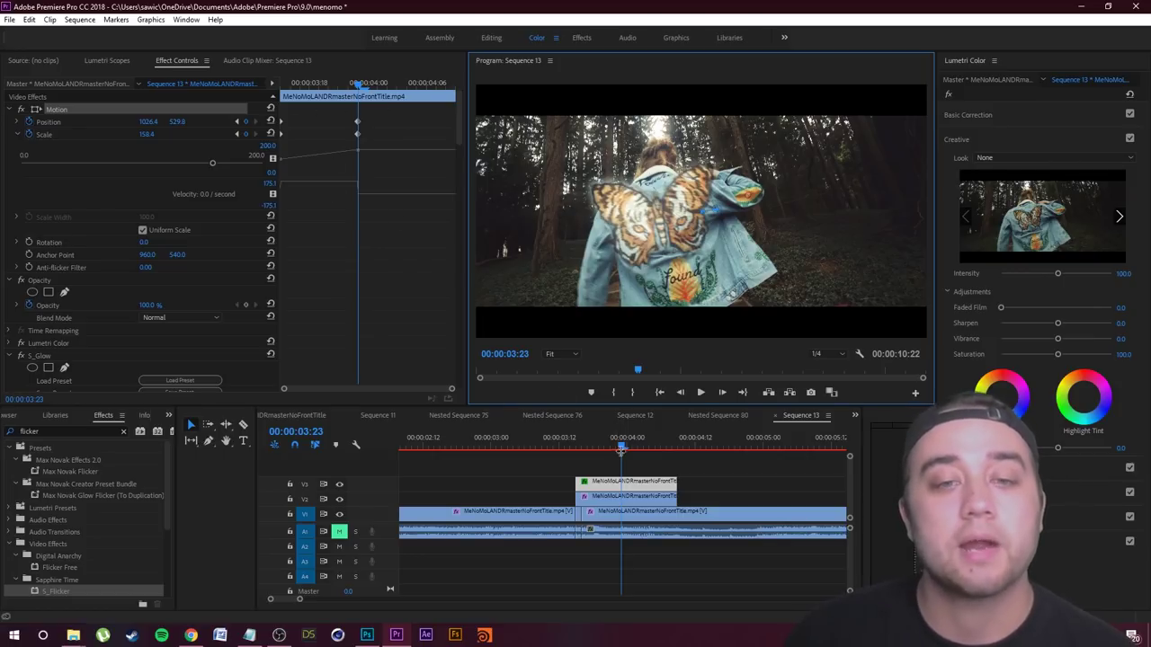
- Play back from 00:00:03:14 to check the butterfly's scale-up animation
left_click_drag(622, 454, 564, 450)
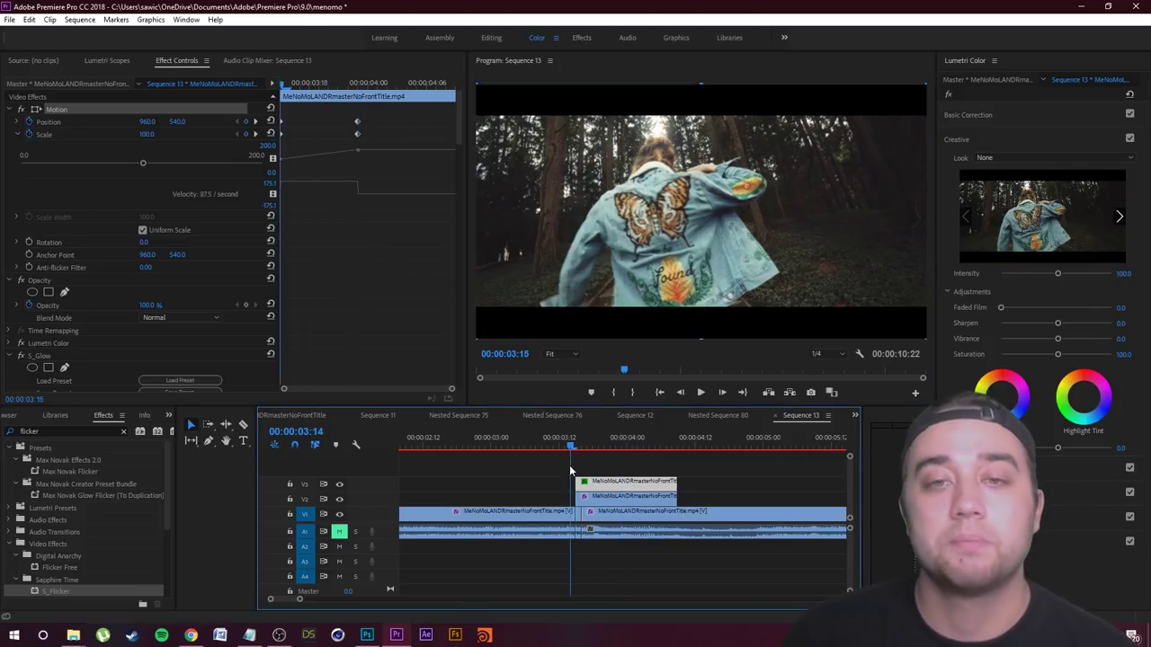
left_click(707, 392)
left_click(707, 392)
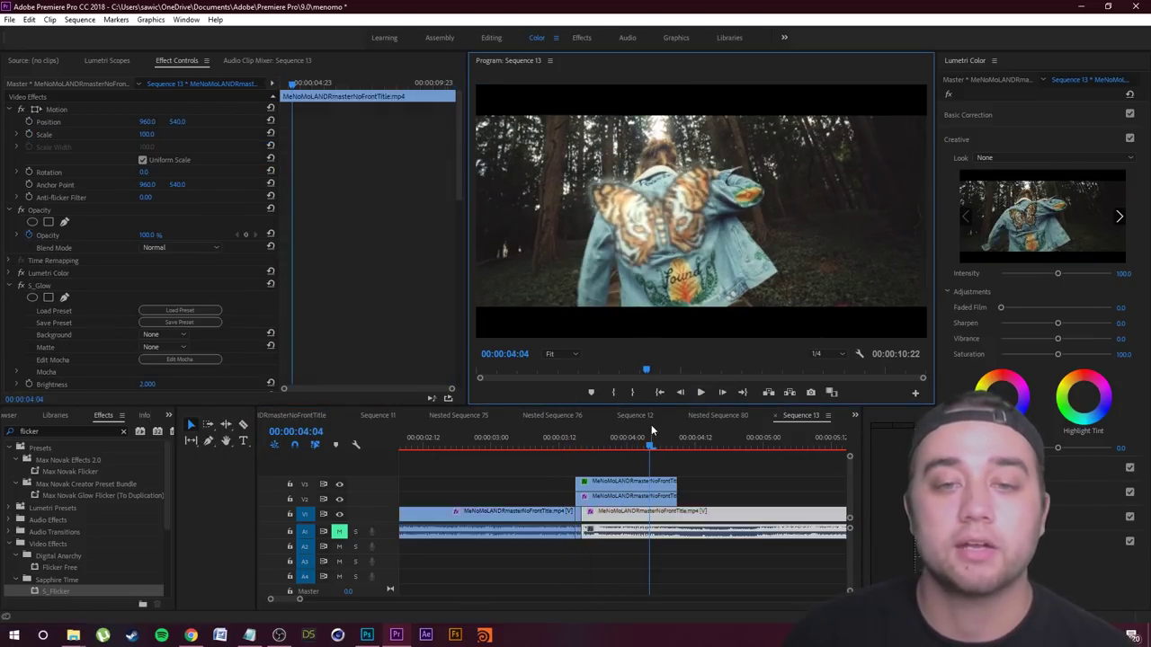
- Shift the ending Position and Scale keyframes of the V3 butterfly clip toward the clip's end to lengthen the animation
left_click(631, 483)
left_click_drag(343, 119, 387, 134)
- Play back the transition from just before the frame-hold clips to check the slower butterfly growth
left_click(601, 448)
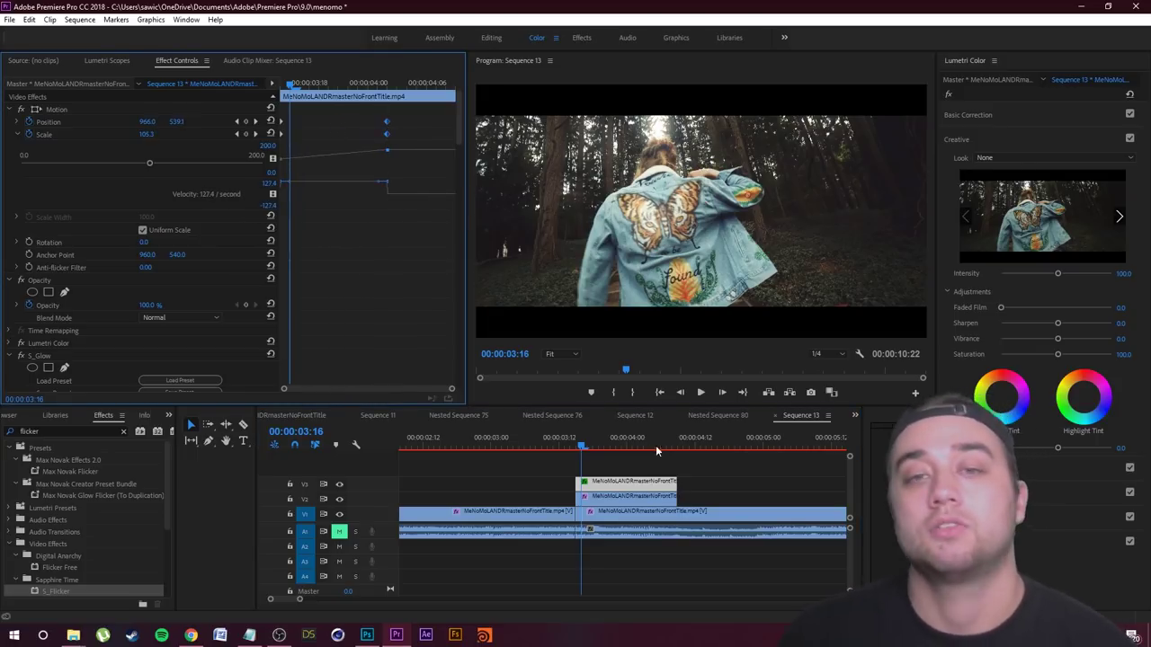
left_click(695, 394)
left_click_drag(639, 442, 570, 472)
left_click(596, 472)
left_click(703, 393)
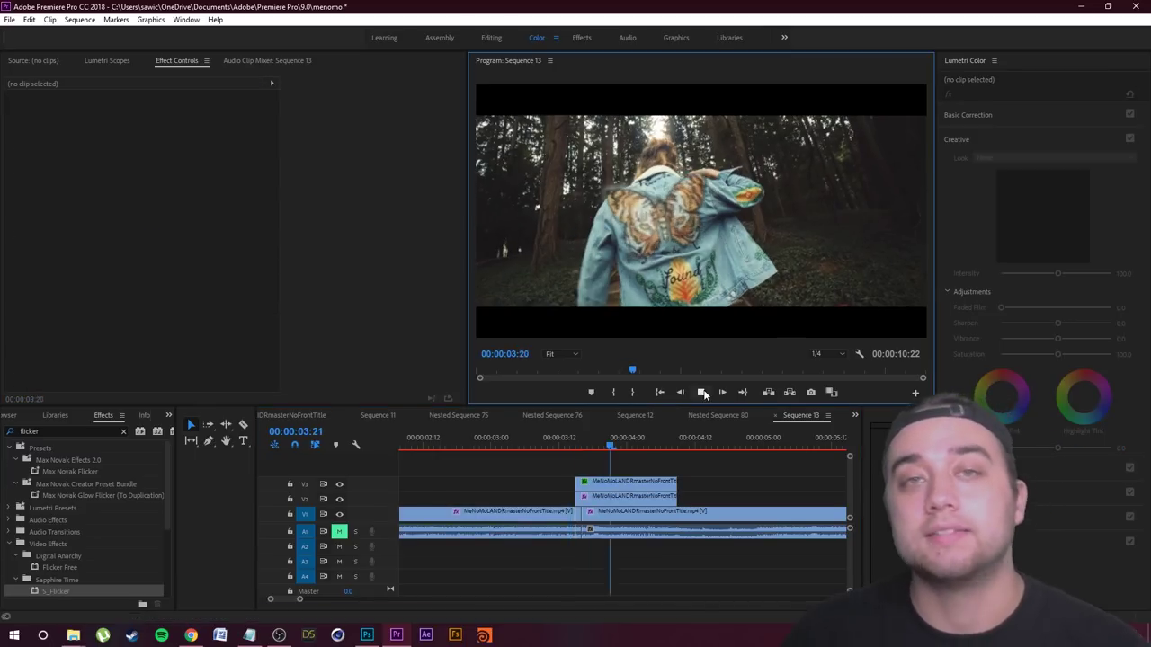
- Return to 00:00:03:17 in the sequence, then open the Green Screen Group of Butterflies footage and look through it for a usable butterfly
left_click(703, 393)
left_click_drag(651, 441, 587, 445)
left_click(616, 467)
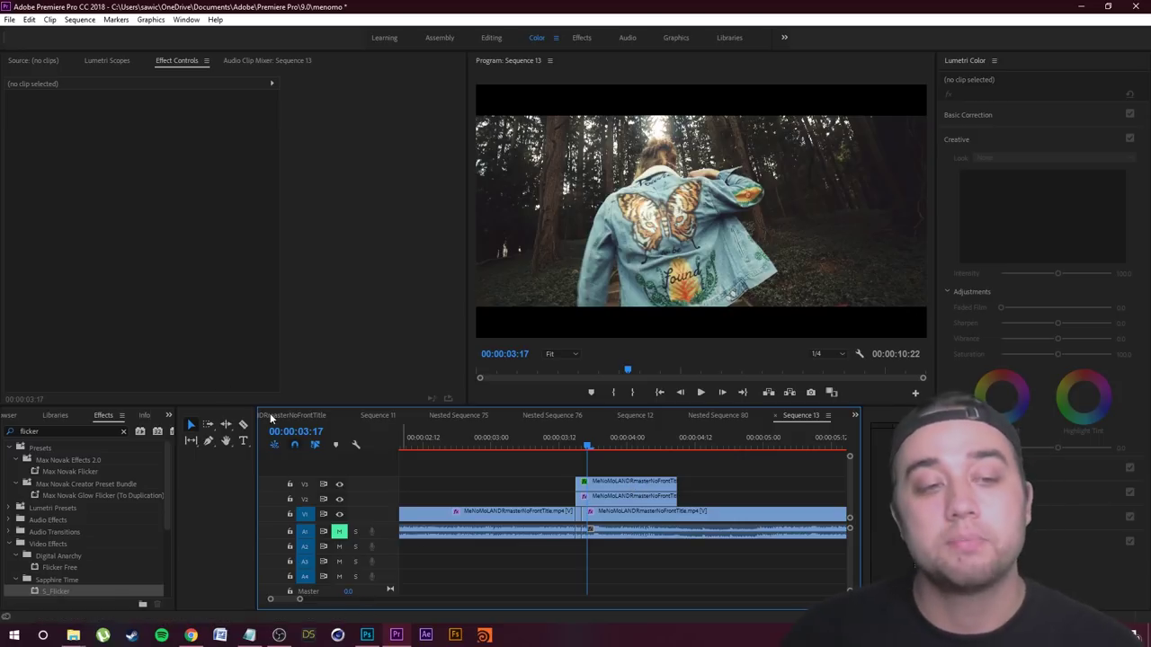
left_click(169, 416)
left_click(195, 430)
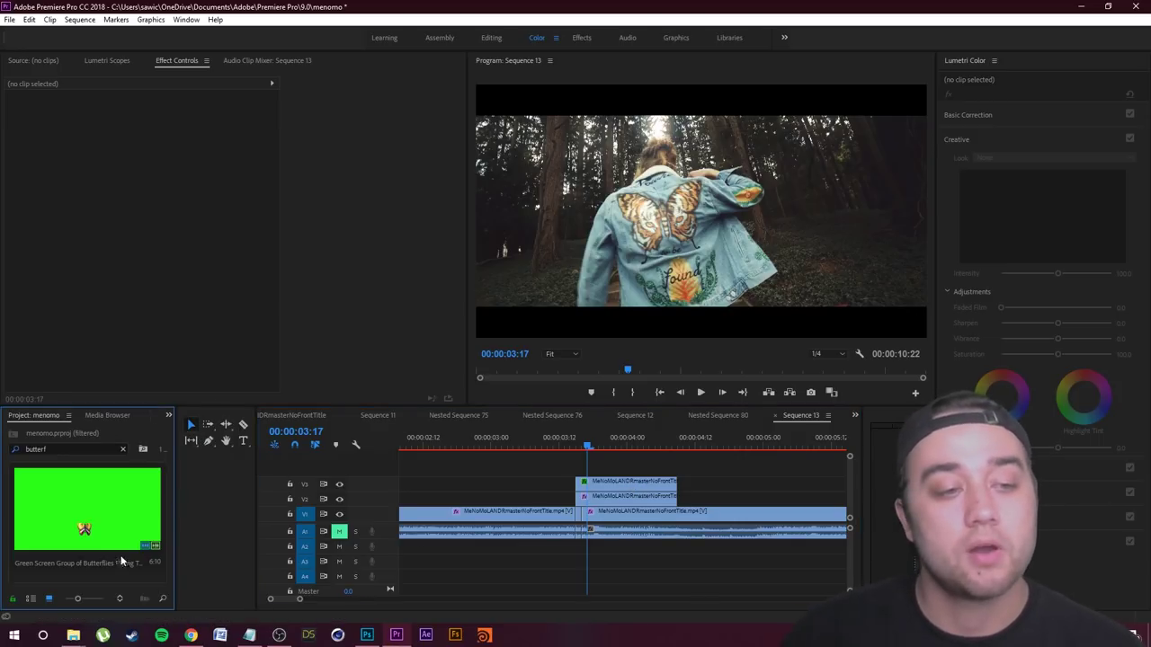
double_click(88, 525)
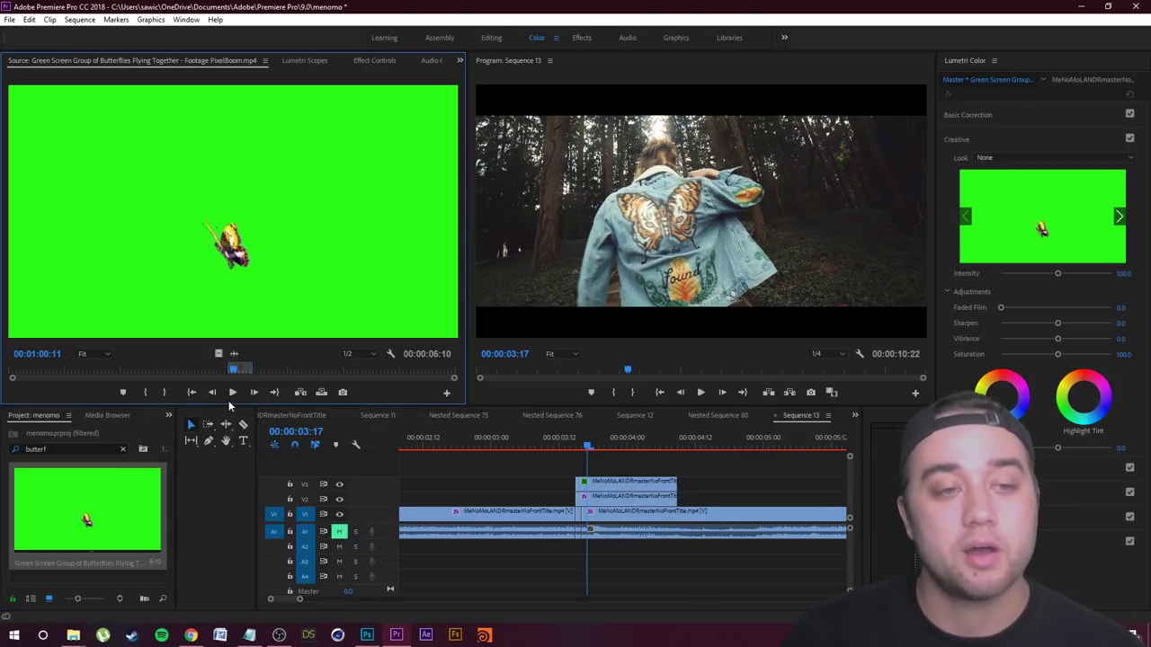
left_click_drag(220, 372, 256, 378)
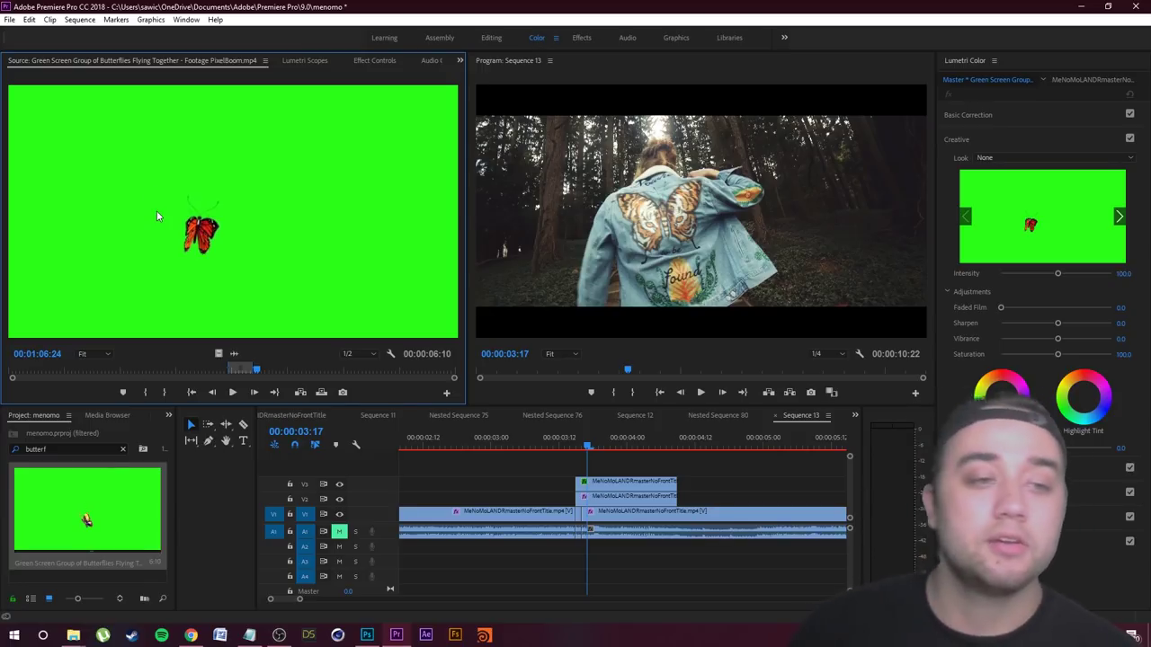
- Mark the butterfly footage from 00:01:05:06 to 00:01:08:08 and place only its video on V4 above the frame-hold clips
mouse_move(269, 367)
left_mouse_down()
mouse_move(240, 373)
mouse_move(251, 373)
left_mouse_up()
key("i")
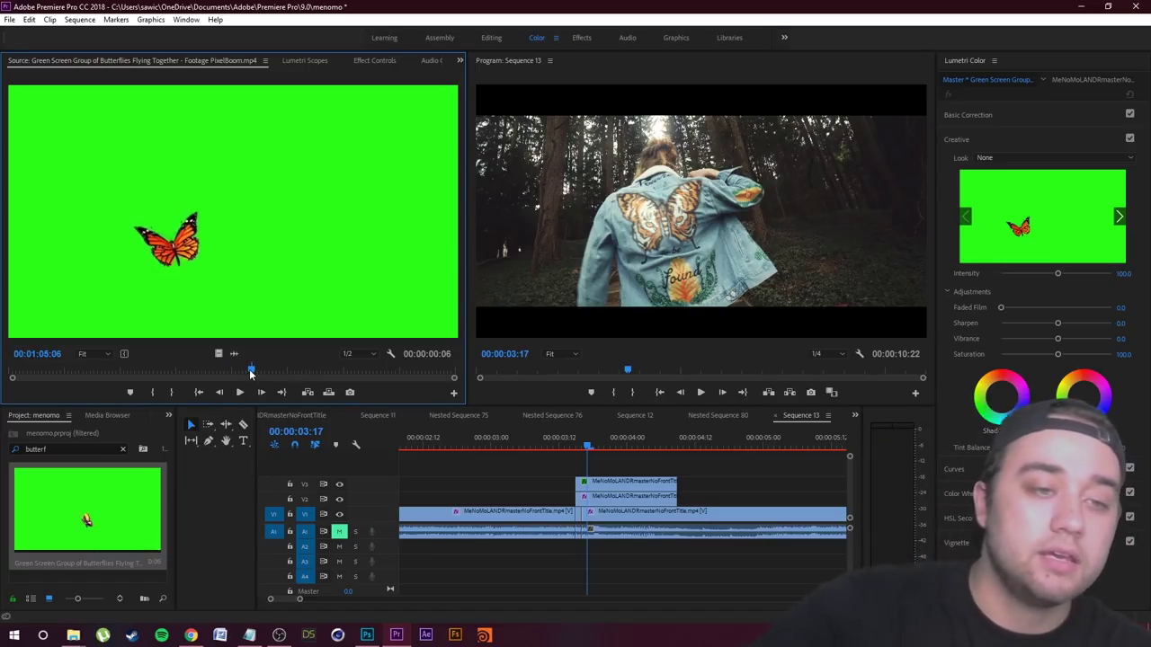
left_click_drag(252, 373, 263, 371)
key("o")
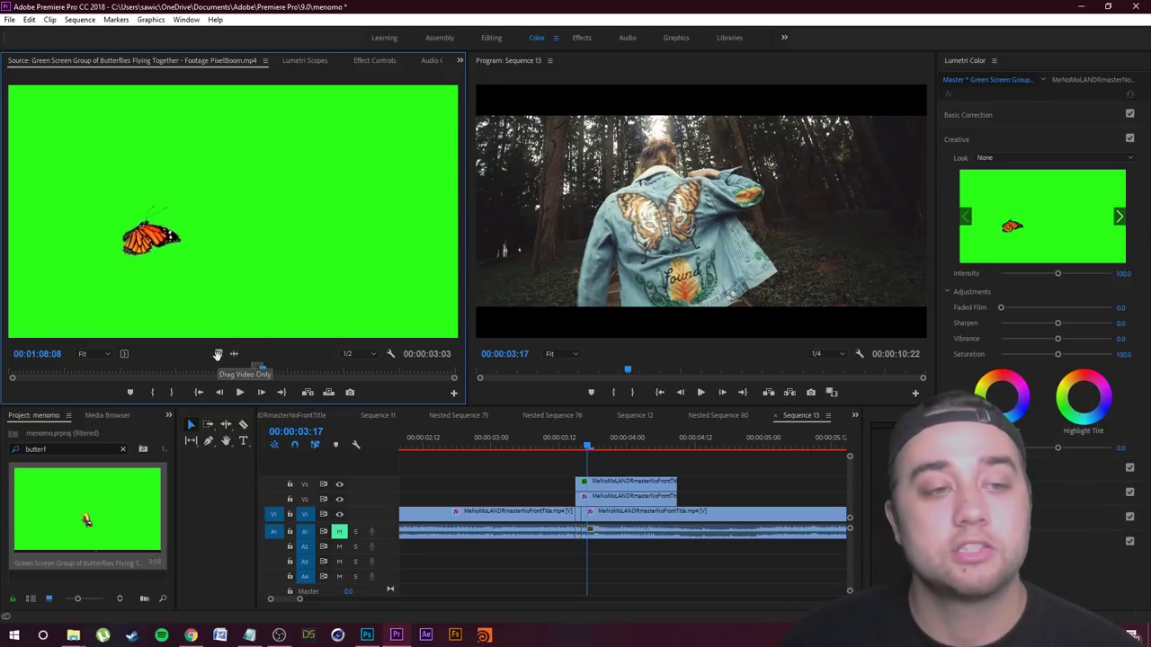
left_click_drag(221, 370, 584, 471)
- Cut the V4 green-screen butterfly clip where the V3 clip ends and delete the excess after the cut
scroll(595, 485, "down", 2)
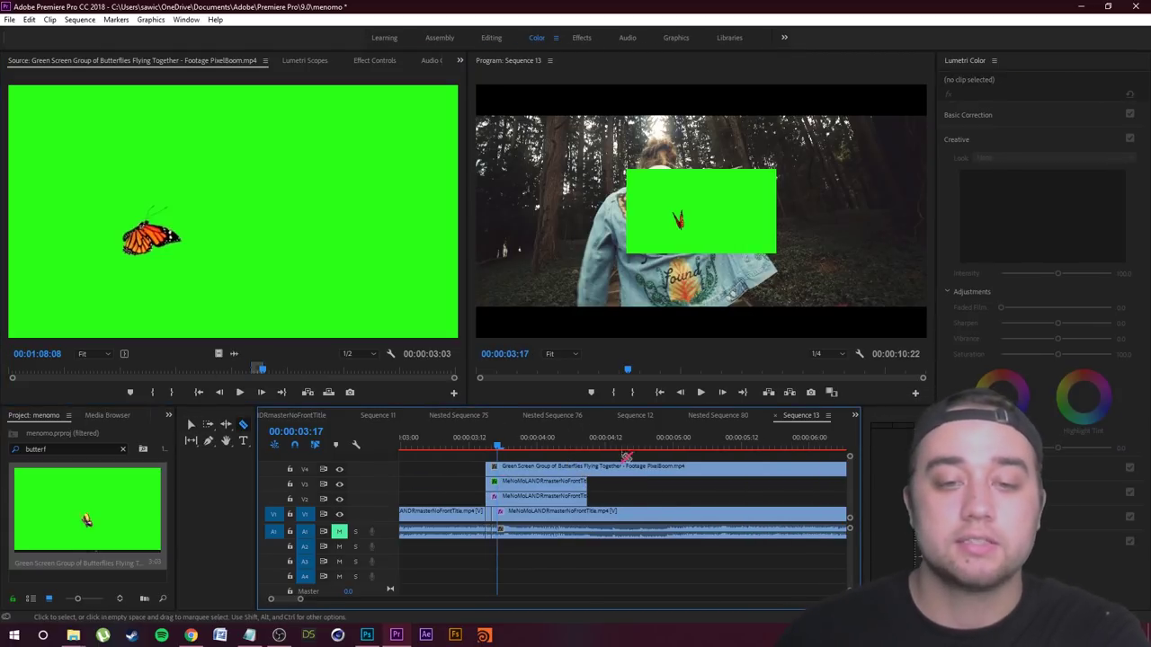
left_click(590, 470)
key("v")
left_click(609, 472)
scroll(609, 472, "down", 1)
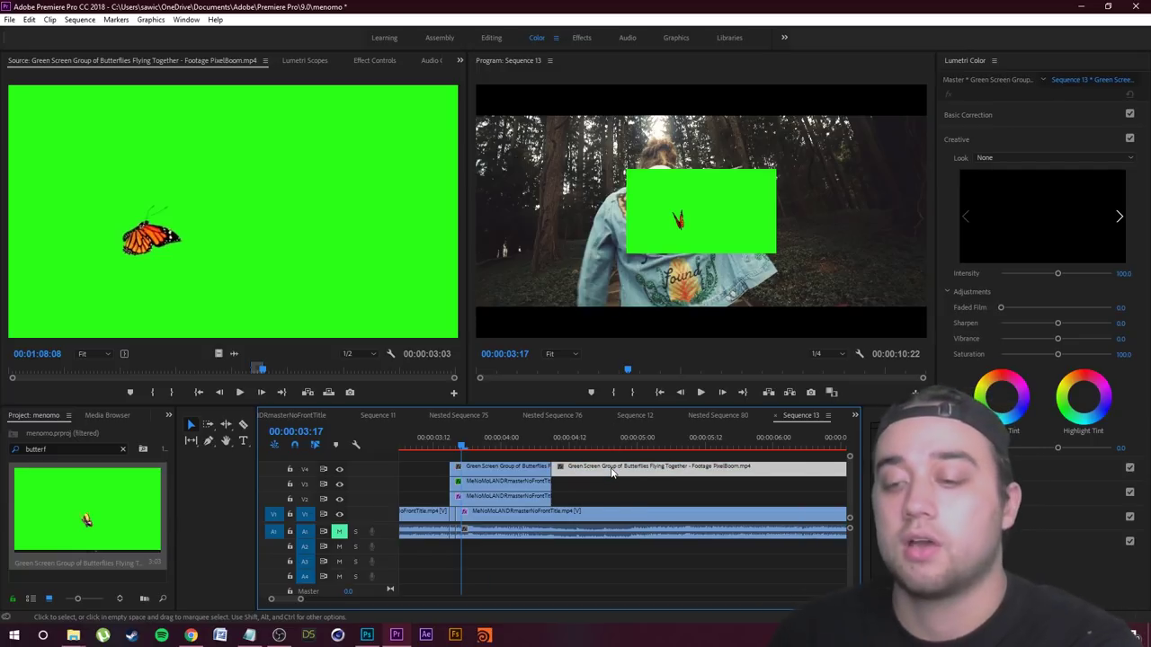
key("Delete")
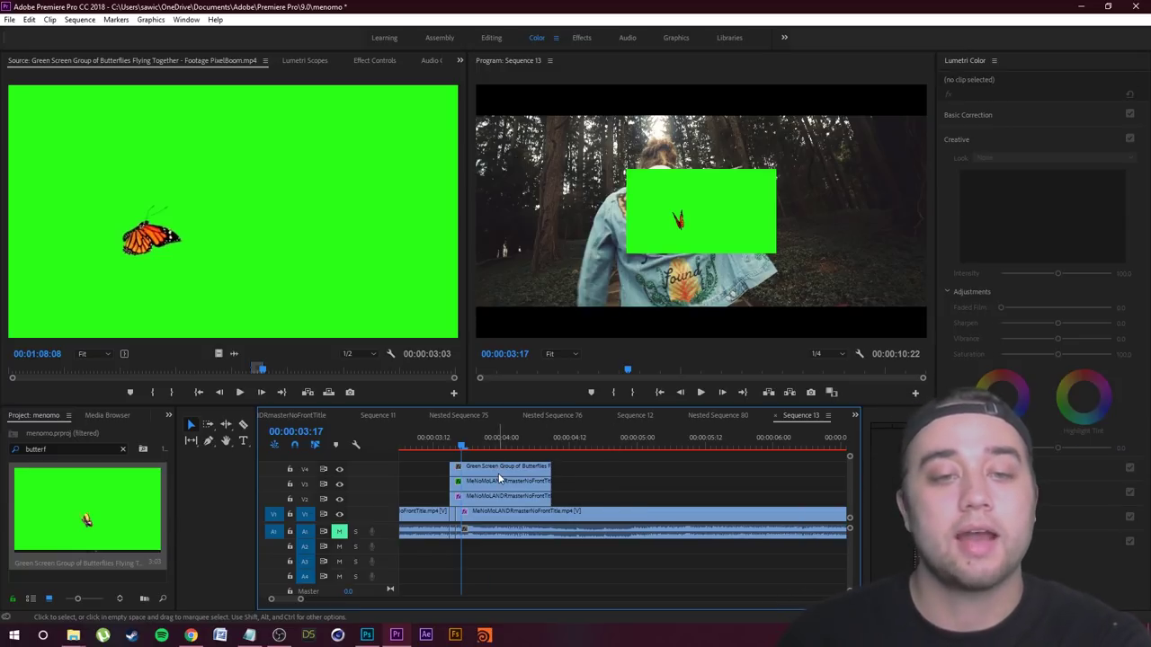
- Scale the V4 green-screen butterfly clip to the frame size
left_click(376, 60)
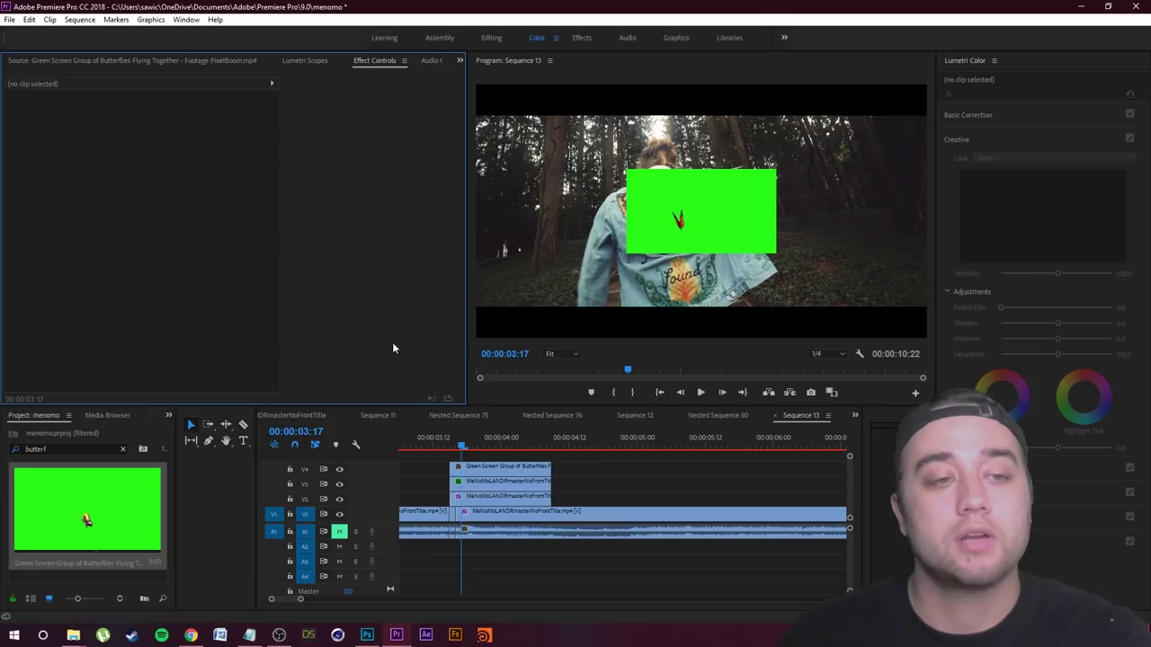
right_click(514, 469)
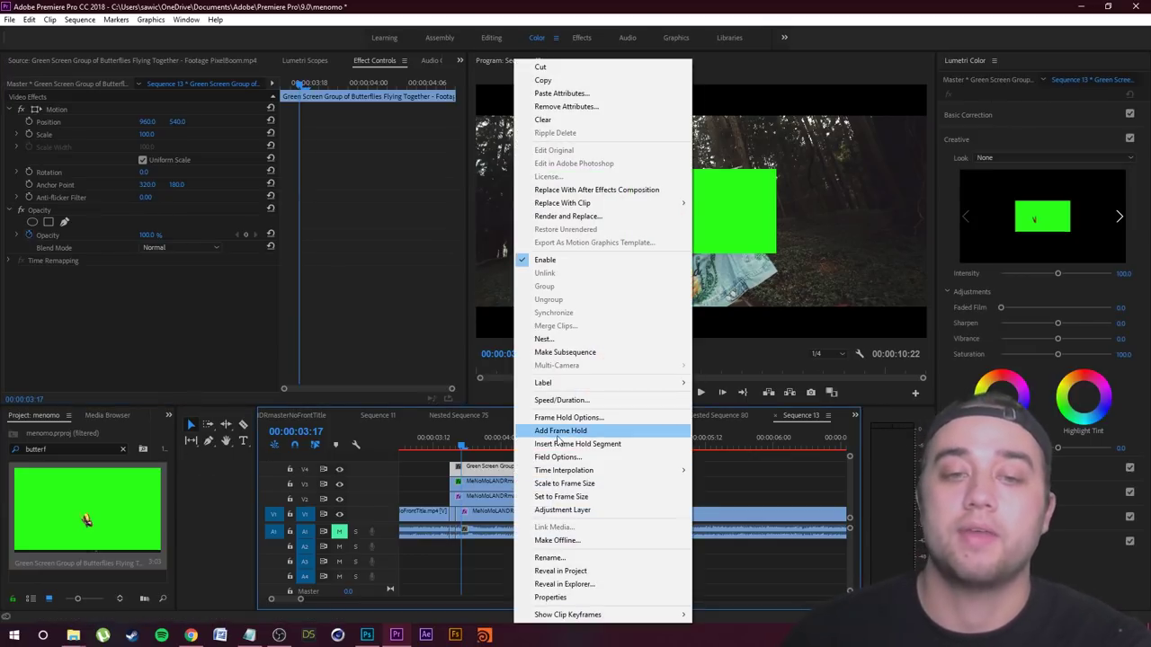
left_click(555, 487)
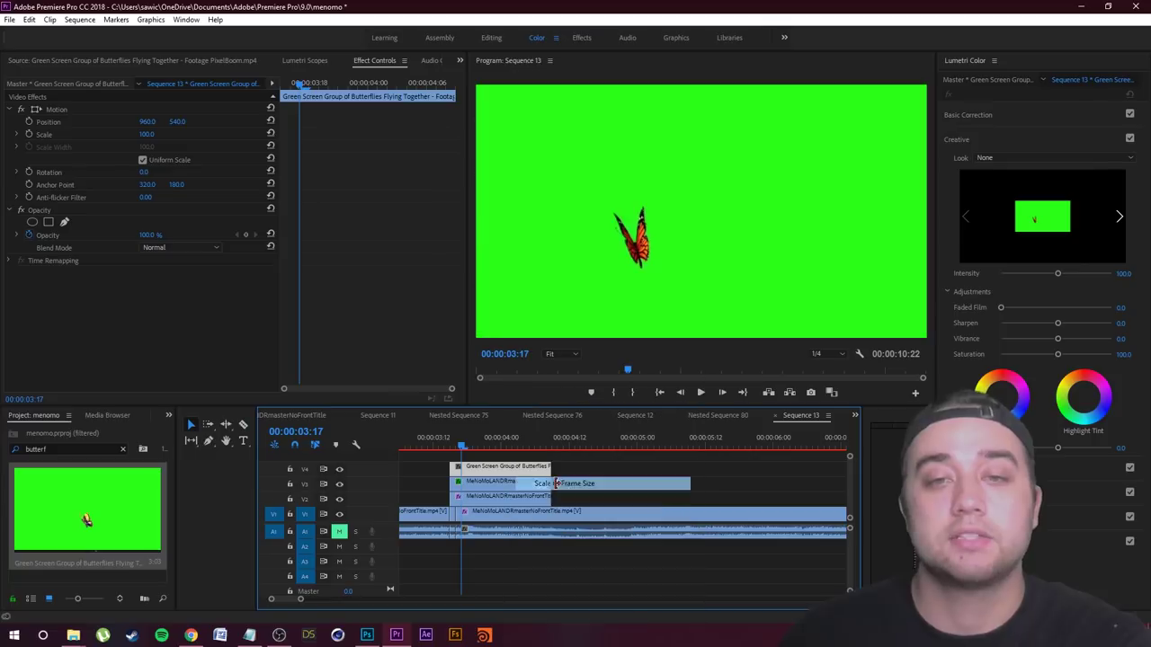
- Apply Ultra Key to the V4 butterfly clip and sample its green background as the key color
left_click(167, 414)
left_click(183, 467)
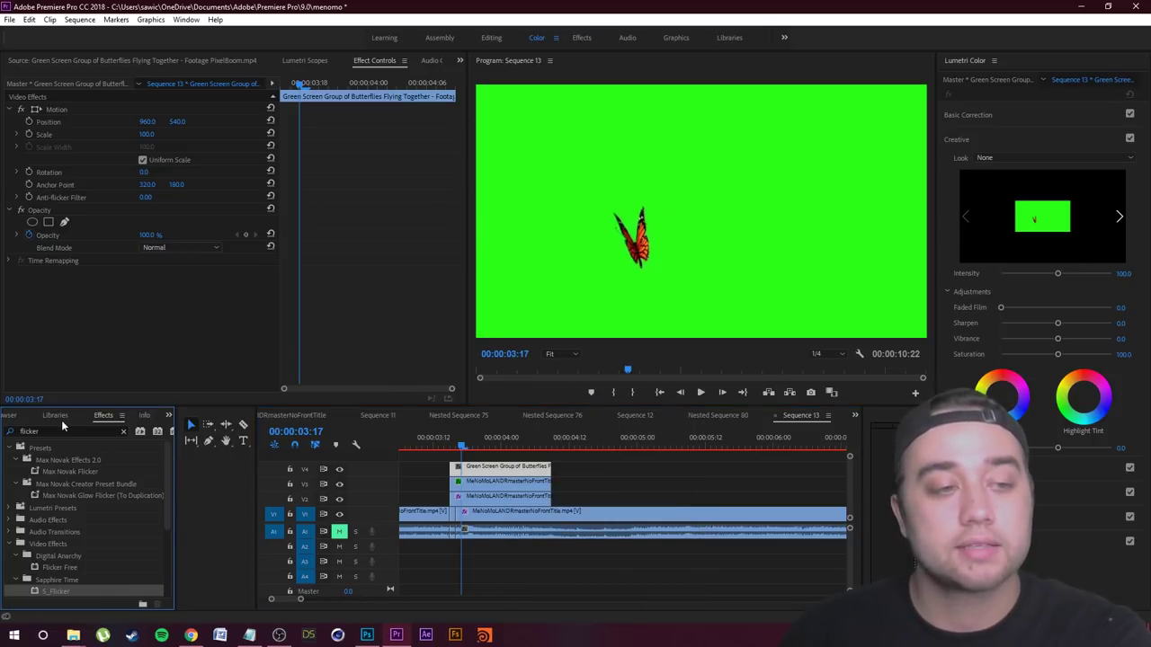
left_click_drag(47, 431, 13, 431)
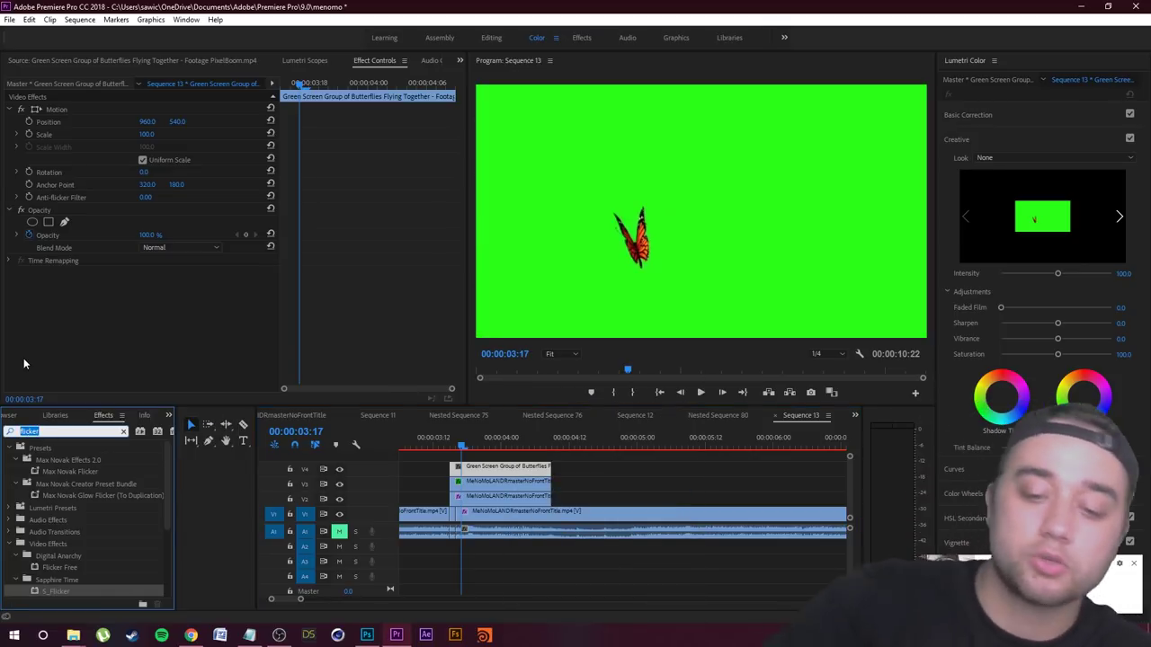
type("ul")
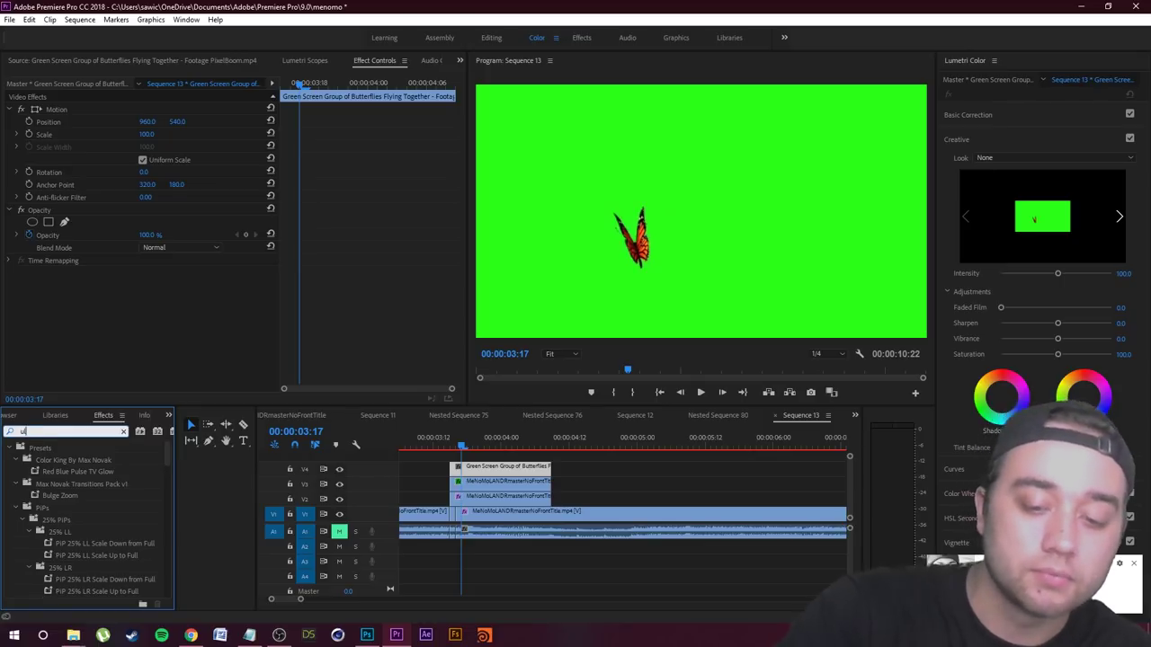
type("tra")
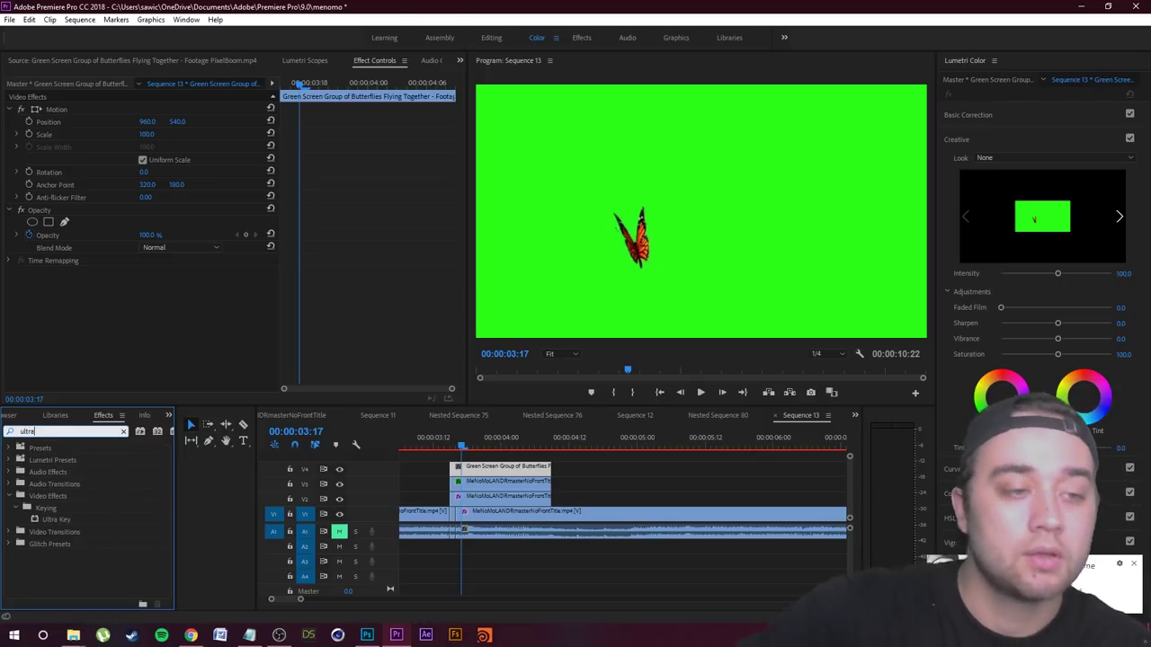
left_click(51, 521)
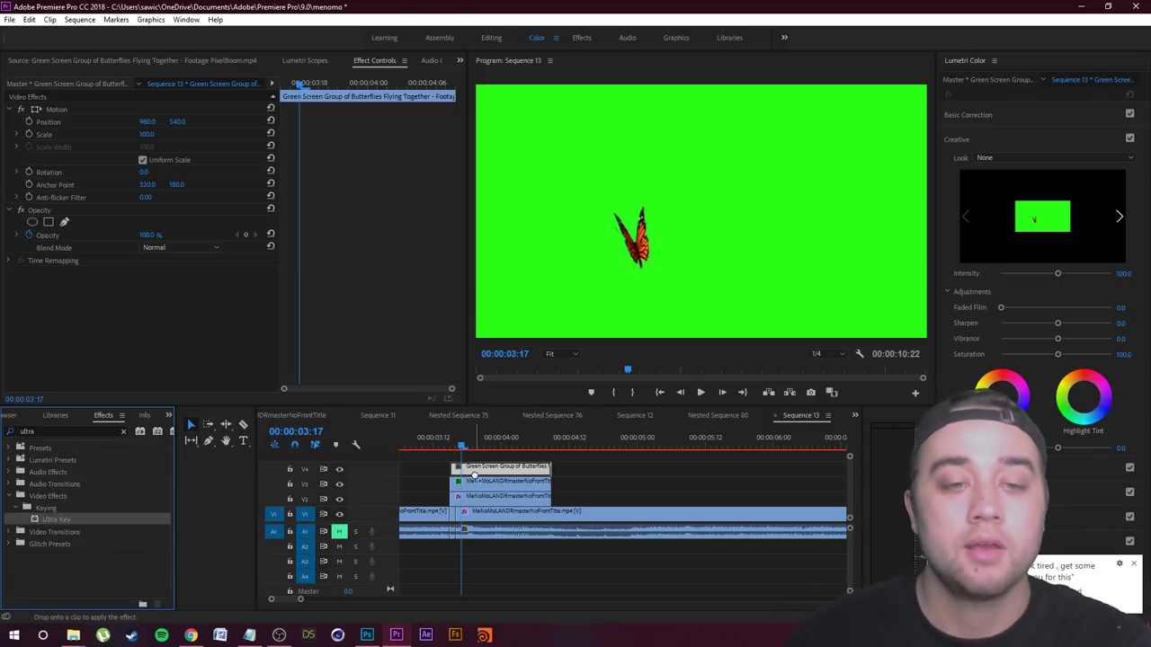
left_click_drag(51, 521, 500, 466)
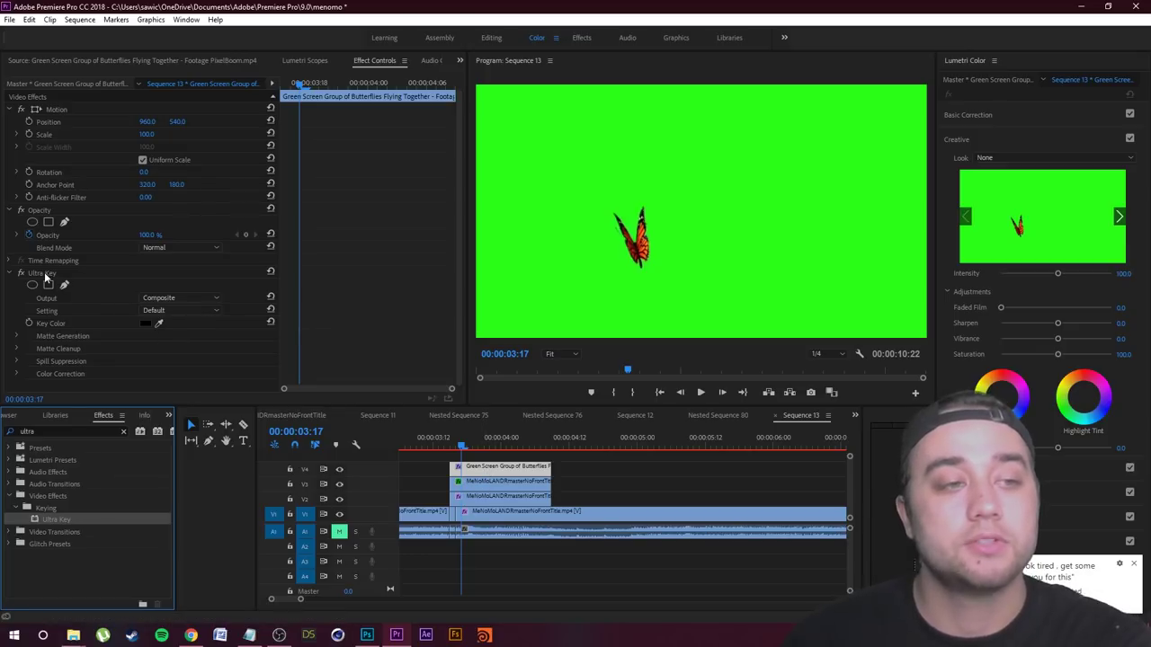
left_click(159, 322)
left_click(524, 123)
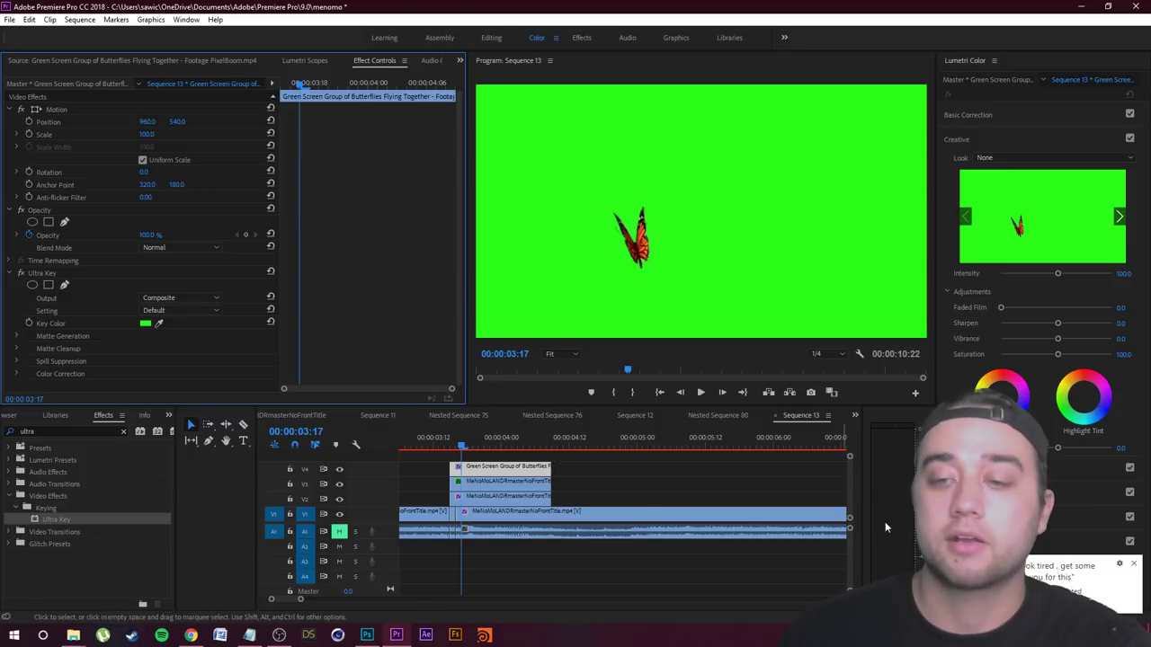
- Play back the transition to check how the keyed butterfly flies over the jacket
left_click(598, 486)
key("space")
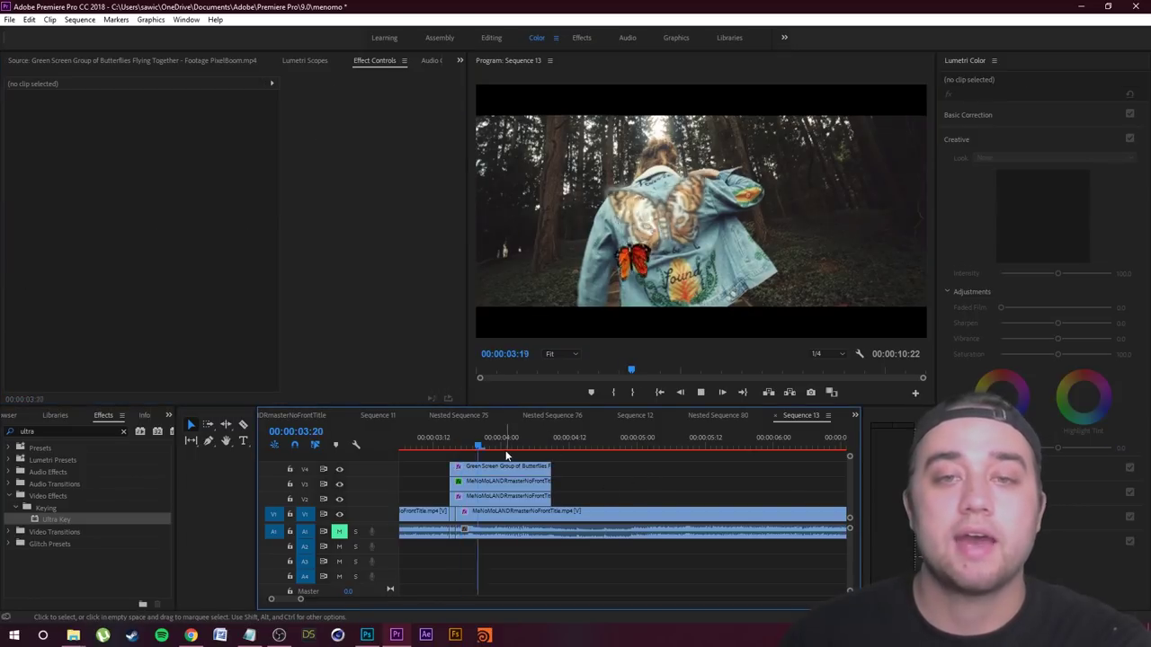
key("space")
left_click_drag(532, 446, 455, 446)
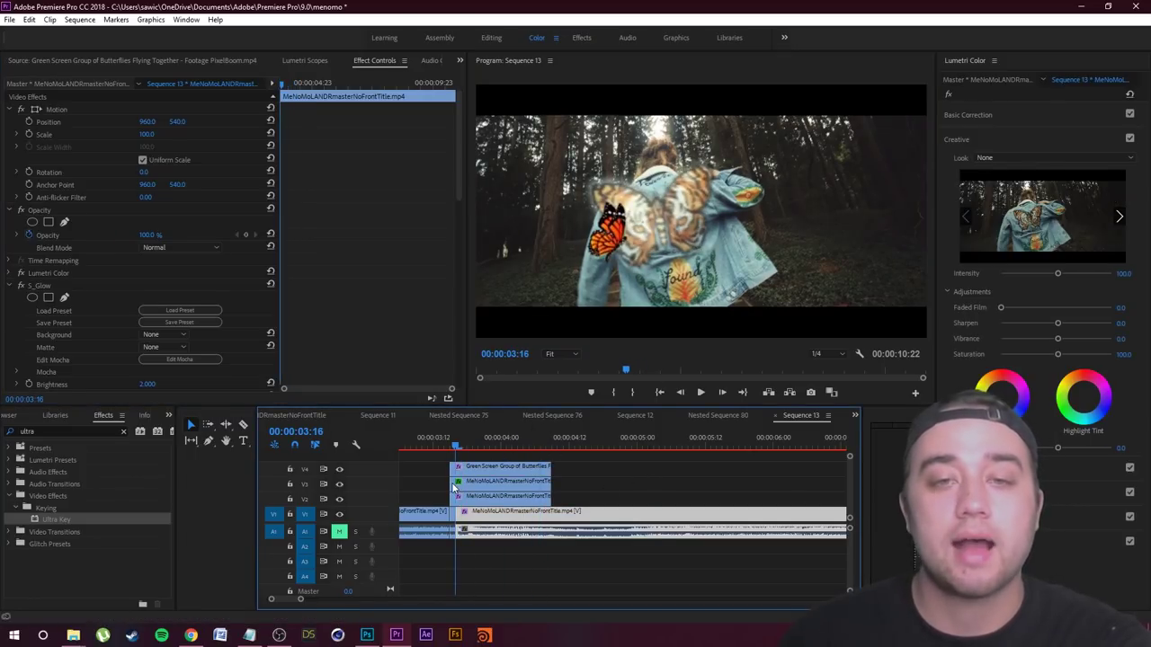
key("space")
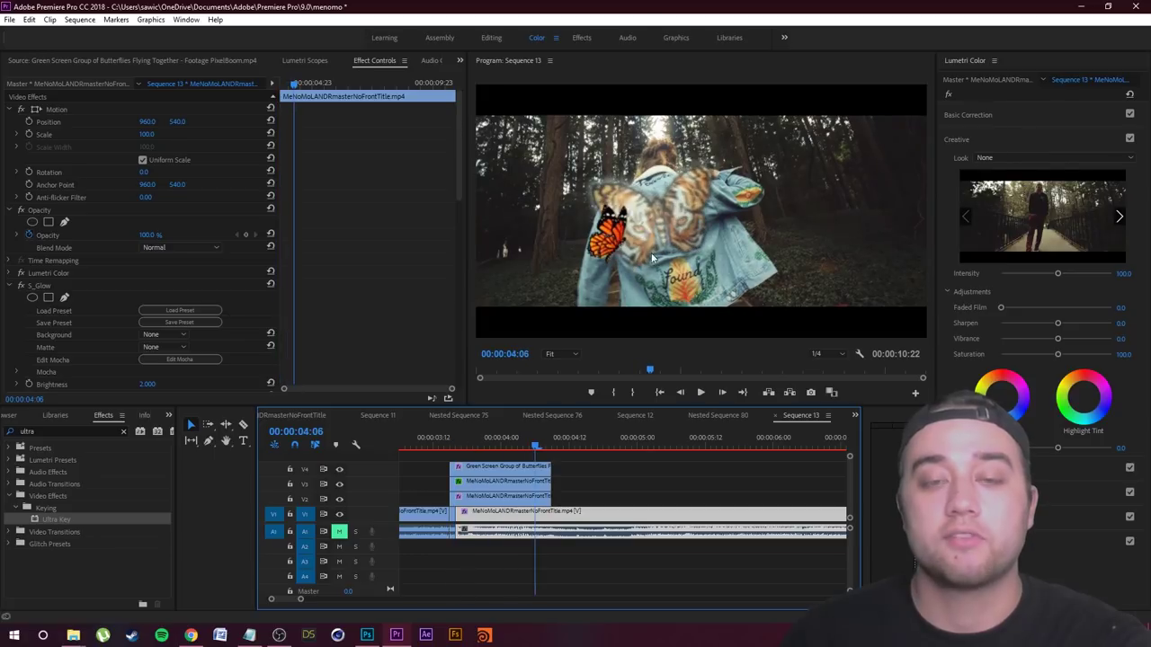
left_click_drag(506, 454, 494, 455)
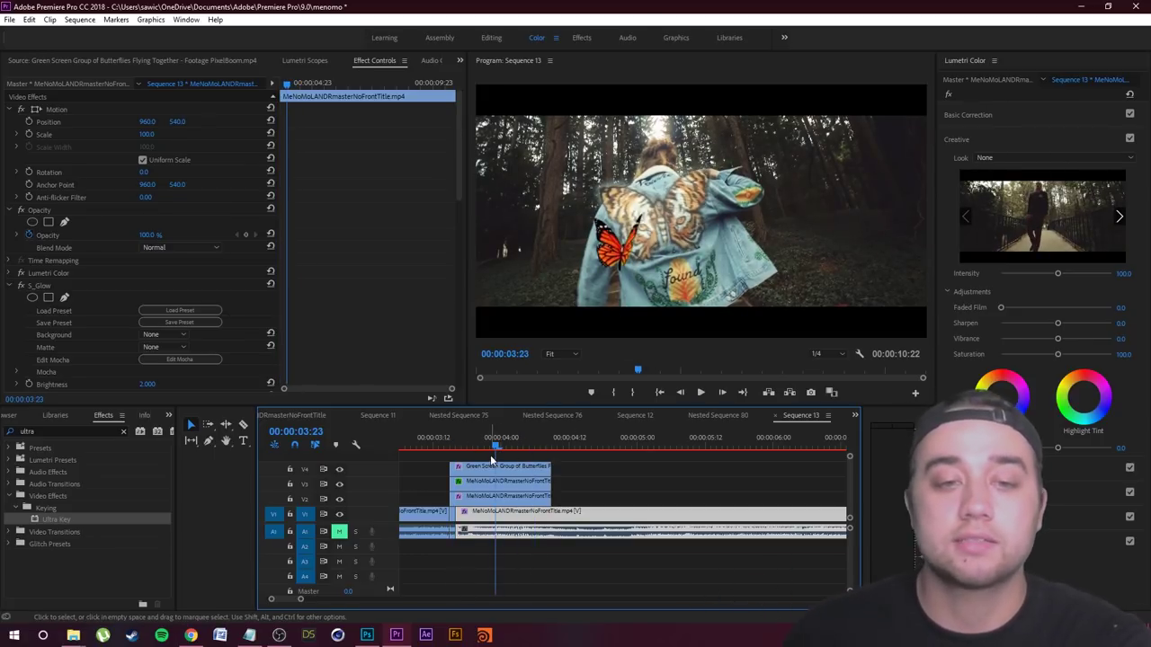
- Split the V4 butterfly clip at 00:00:04:02 and delete the part before the cut
left_click(493, 481)
left_click_drag(494, 446, 511, 439)
left_click(526, 469)
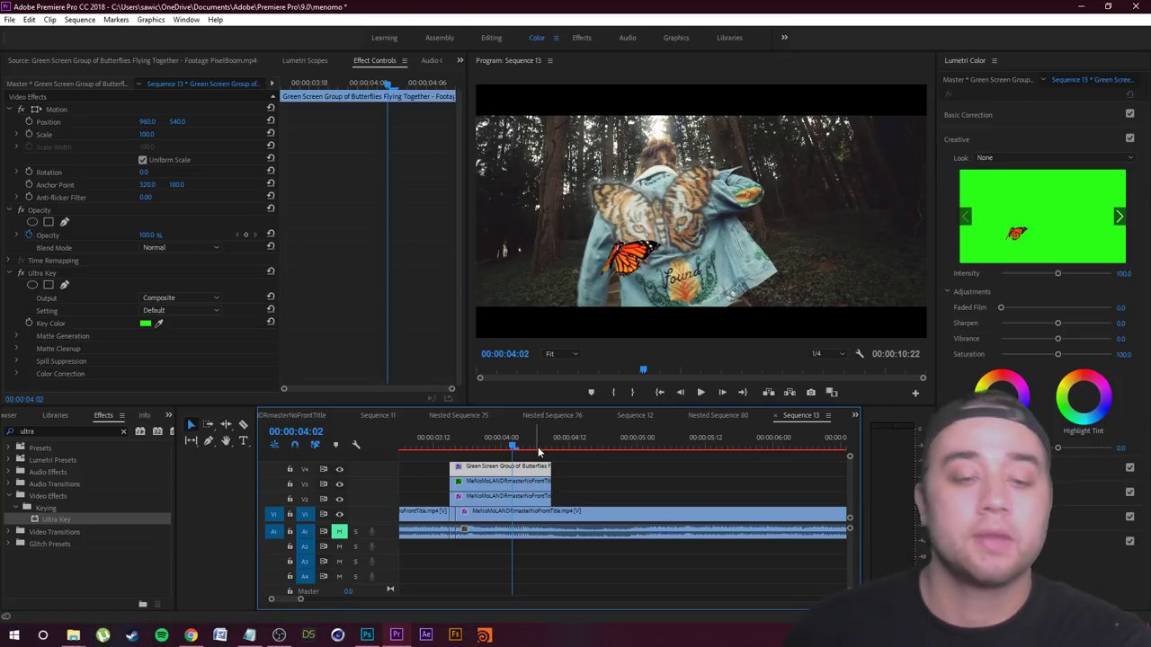
key("ctrl+k")
key("Delete")
- Play back the shortened butterfly, then extend the V4 and V2 clips to a shared end beyond the V3 clip
left_click(467, 445)
key("space")
key("space")
left_click_drag(547, 448, 596, 466)
left_click_drag(551, 496, 596, 496)
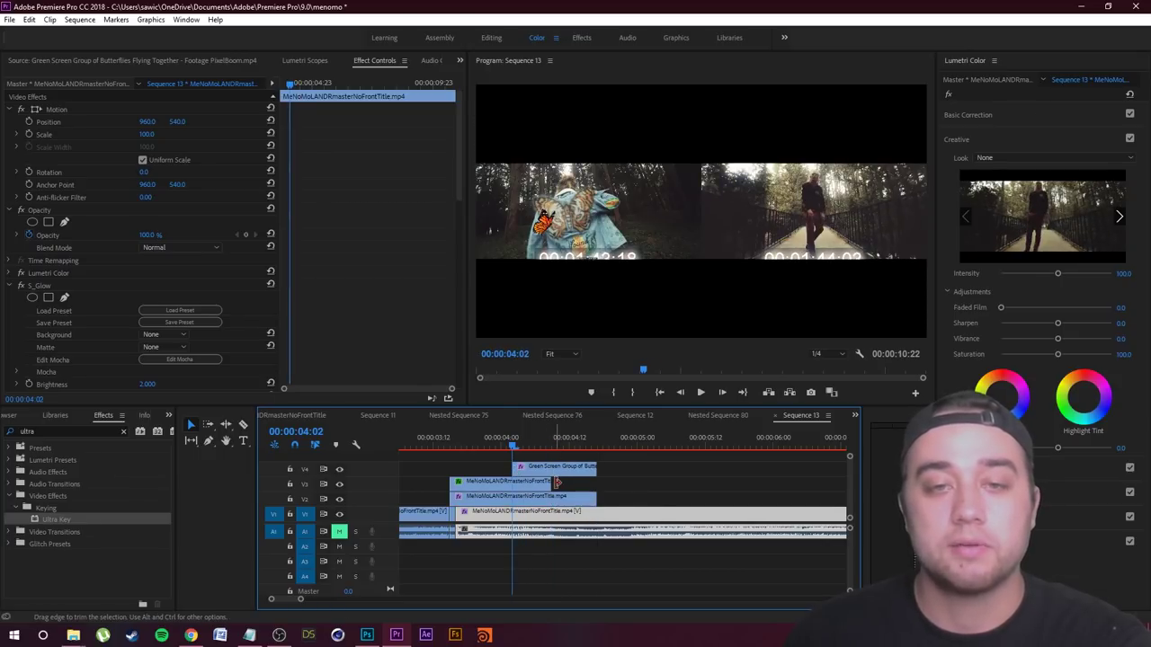
- Set the V4 butterfly clip's Scale to 125.1 and Position to 1164.3, 335.7 over the jacket's butterfly, and start the clip at 00:00:04:01
left_click(554, 468)
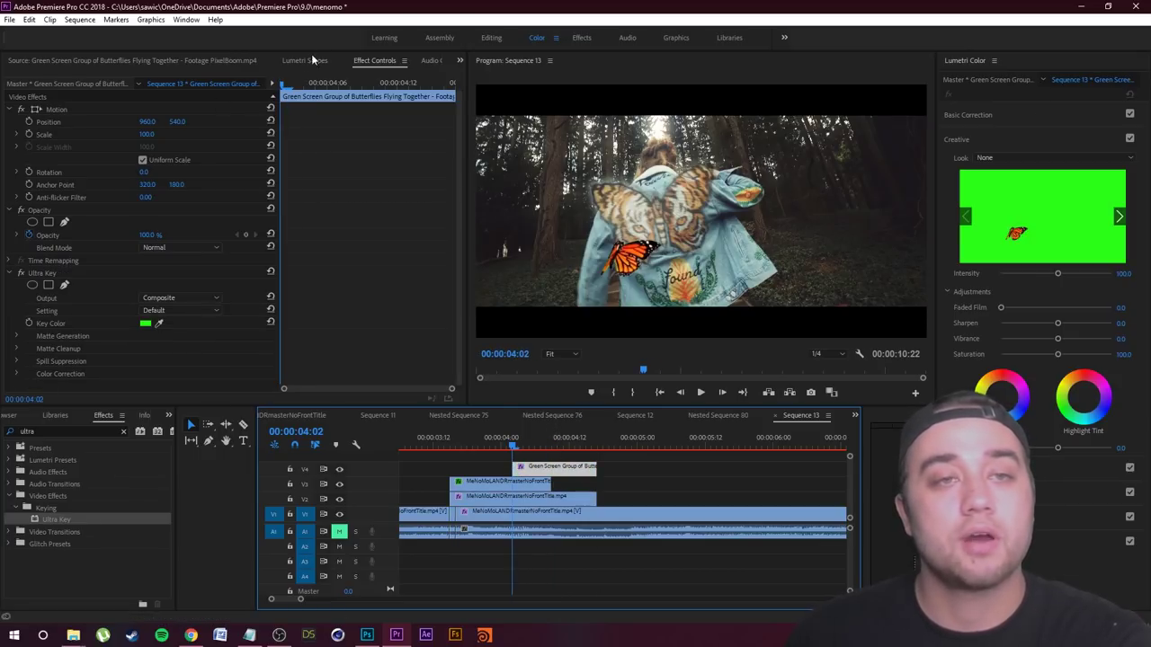
left_click(39, 112)
left_click_drag(667, 261, 679, 239)
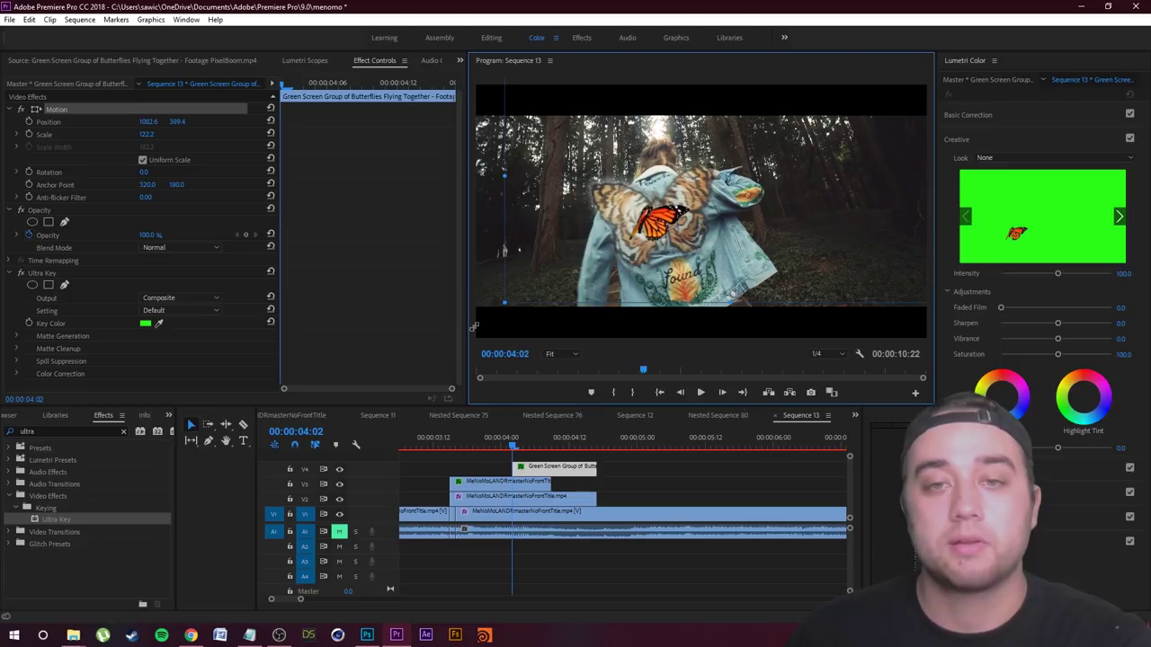
left_click_drag(473, 328, 468, 331)
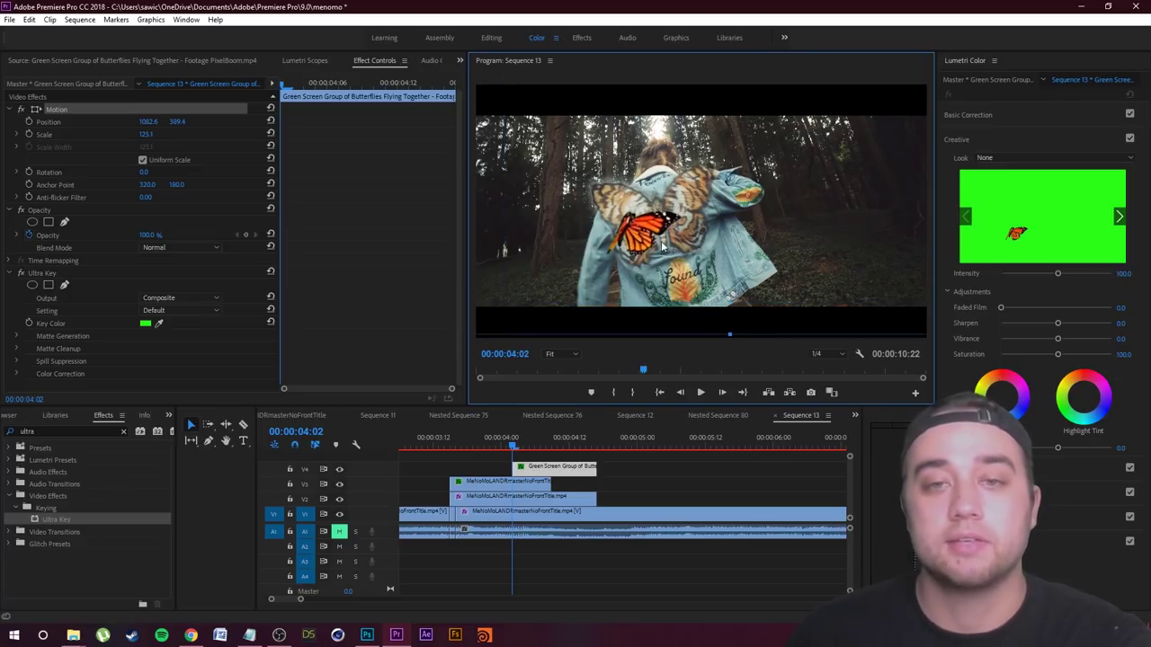
left_click_drag(675, 225, 685, 219)
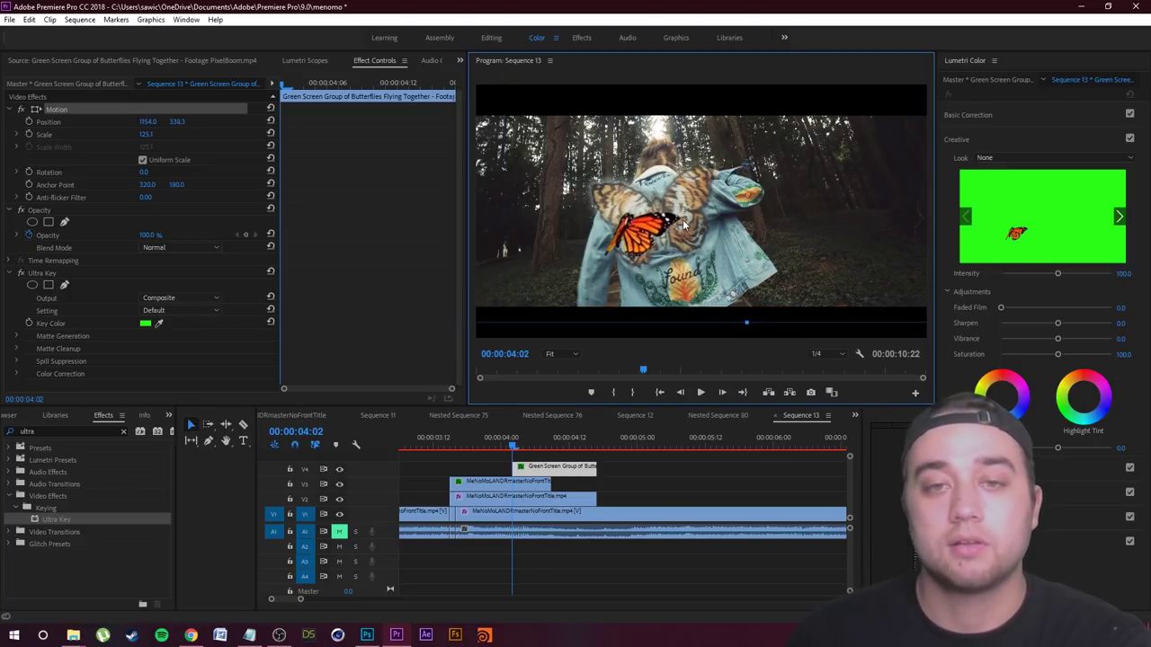
left_click(532, 472)
key("Left")
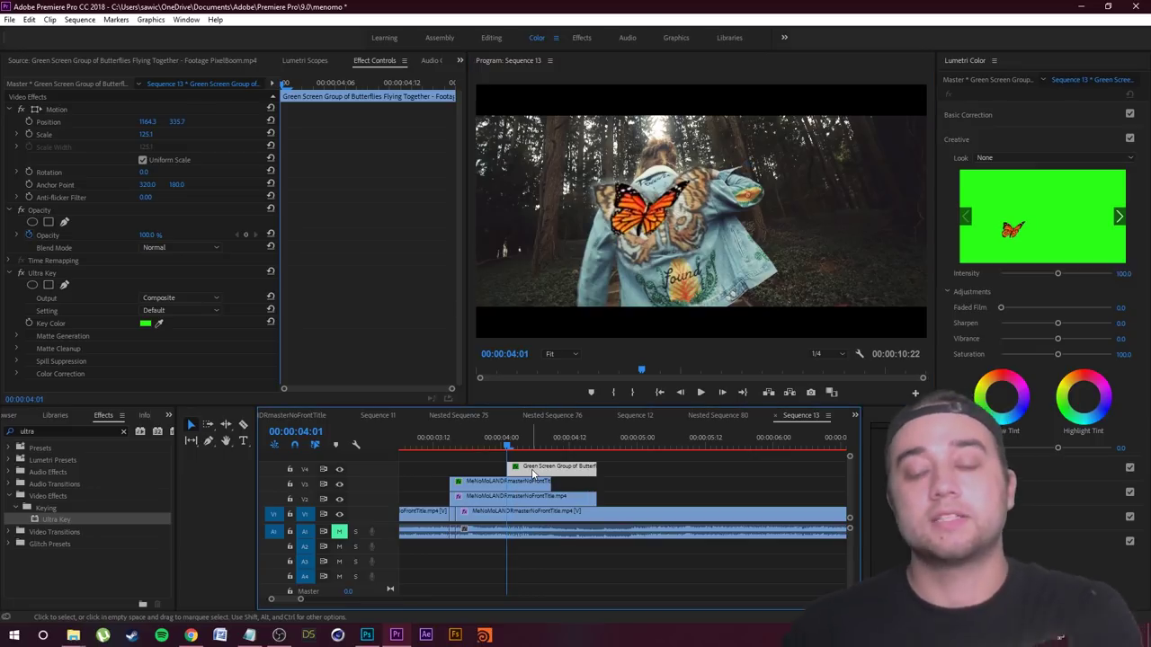
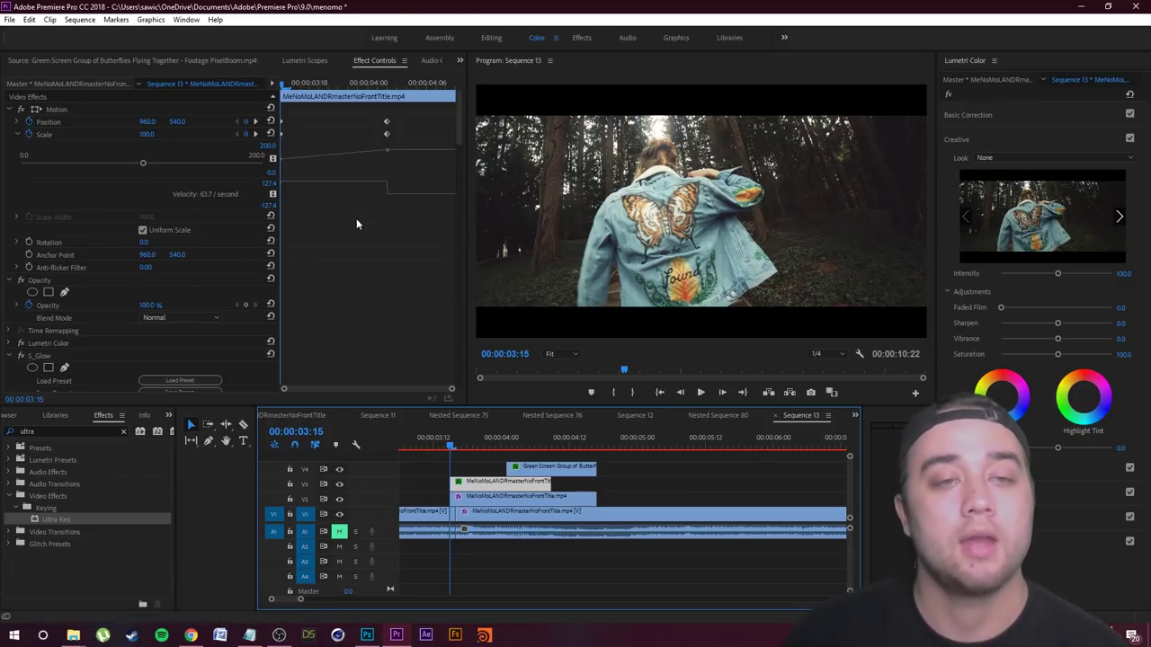
- Keyframe the V3 clip's S_Glow Threshold from 0.7030 at 00:00:03:15 to 0 at 00:00:04:01
scroll(324, 238, "down", 3)
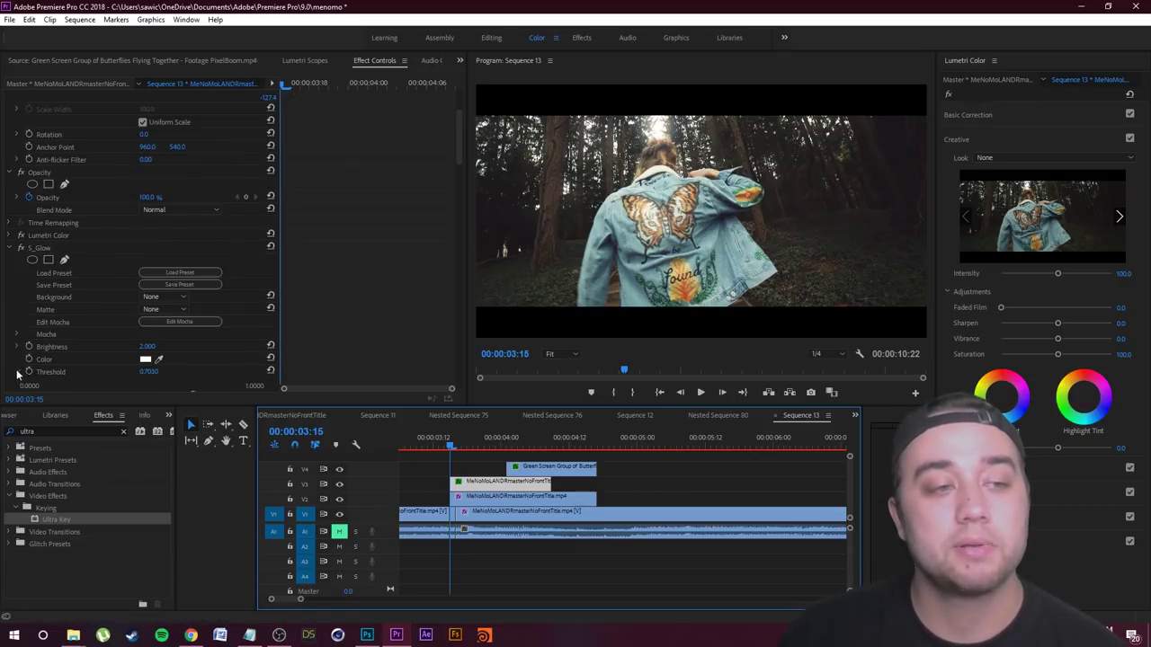
scroll(36, 341, "down", 2)
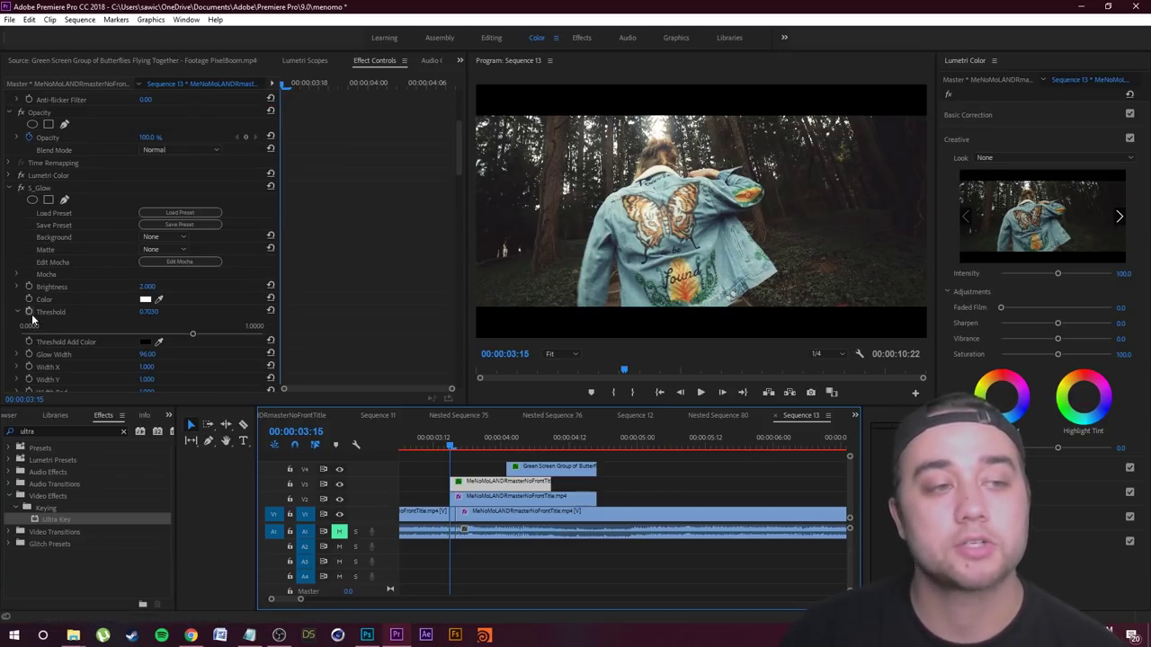
left_click(29, 311)
left_click_drag(457, 449, 506, 448)
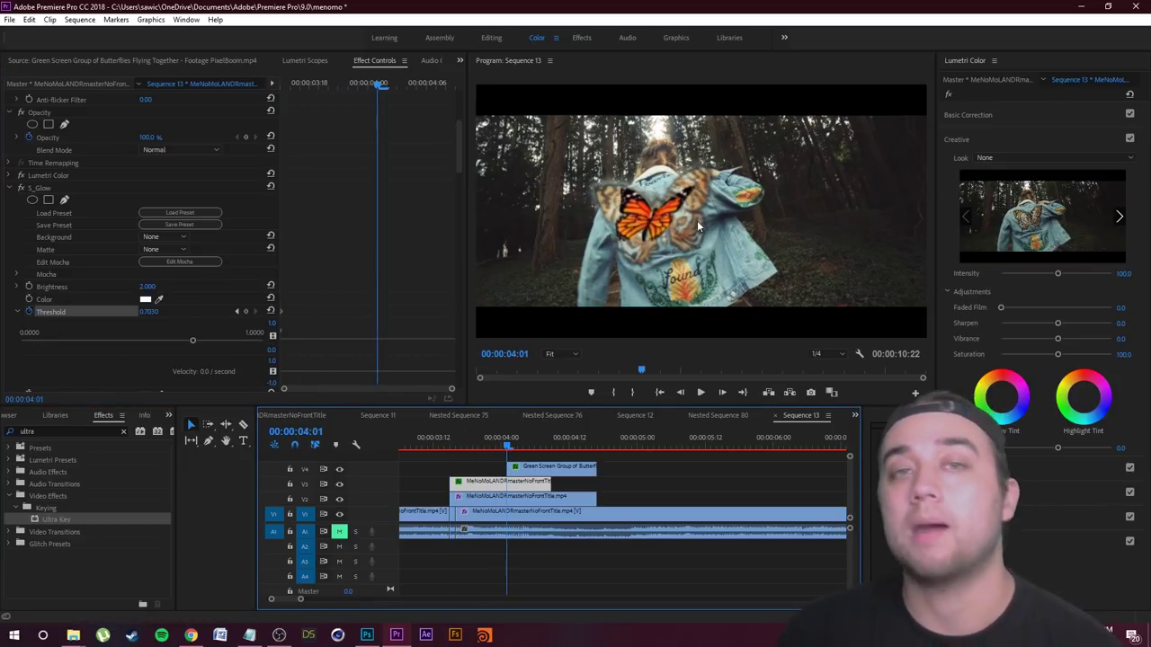
left_click_drag(193, 343, 36, 397)
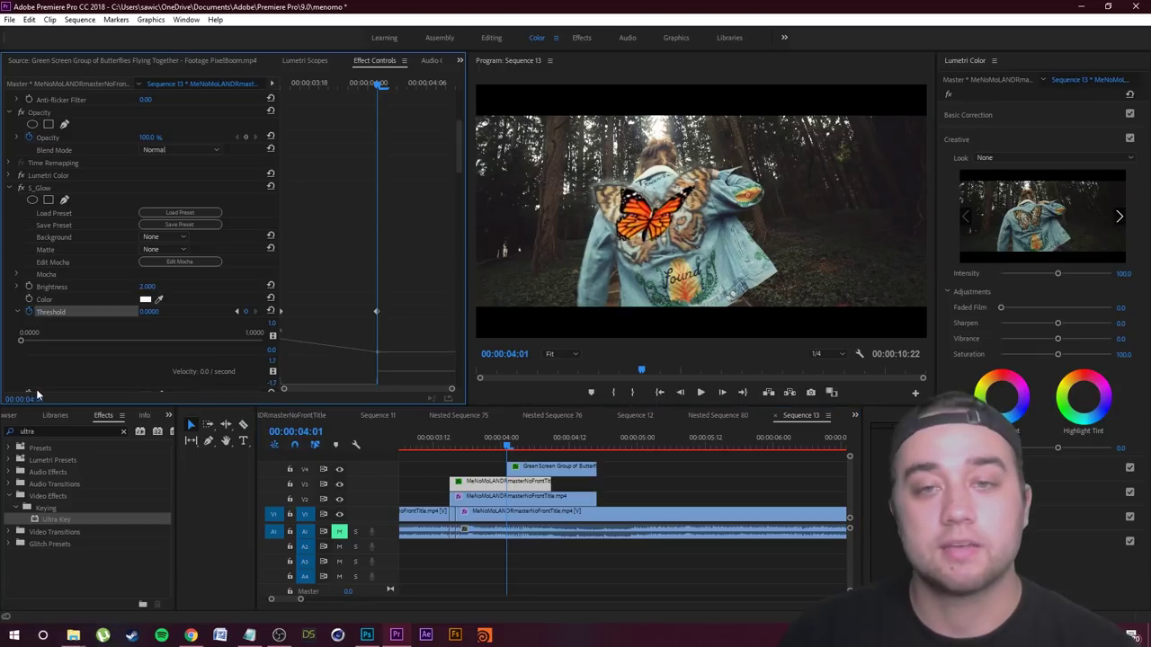
- Trim the end of the V3 clip back to 00:00:04:01, where the V4 butterfly clip starts
left_click_drag(478, 447, 461, 483)
left_click(510, 448)
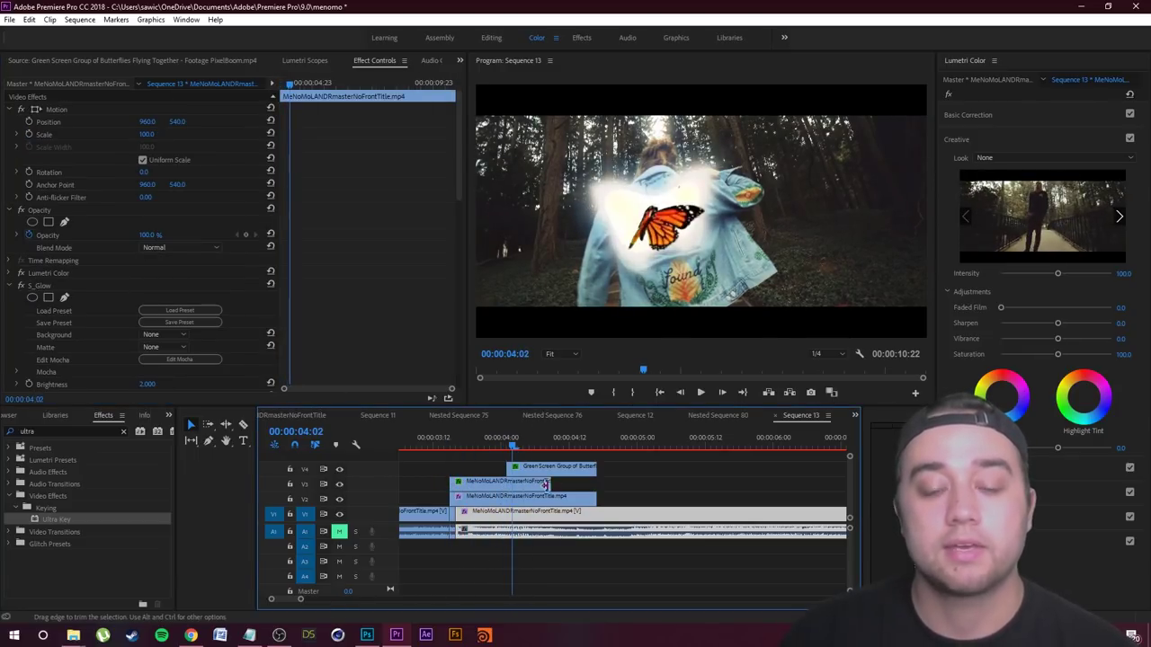
left_click_drag(551, 483, 507, 483)
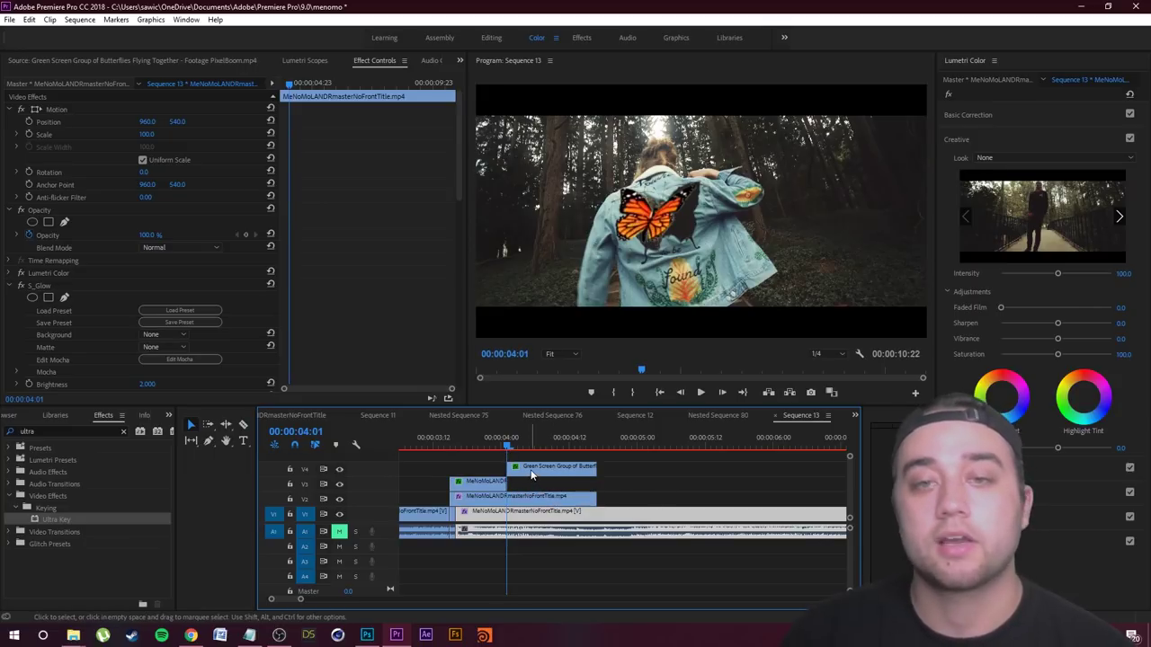
- Apply the S_Glow effect to the V4 butterfly clip and lower its Threshold to 0
left_click(533, 472)
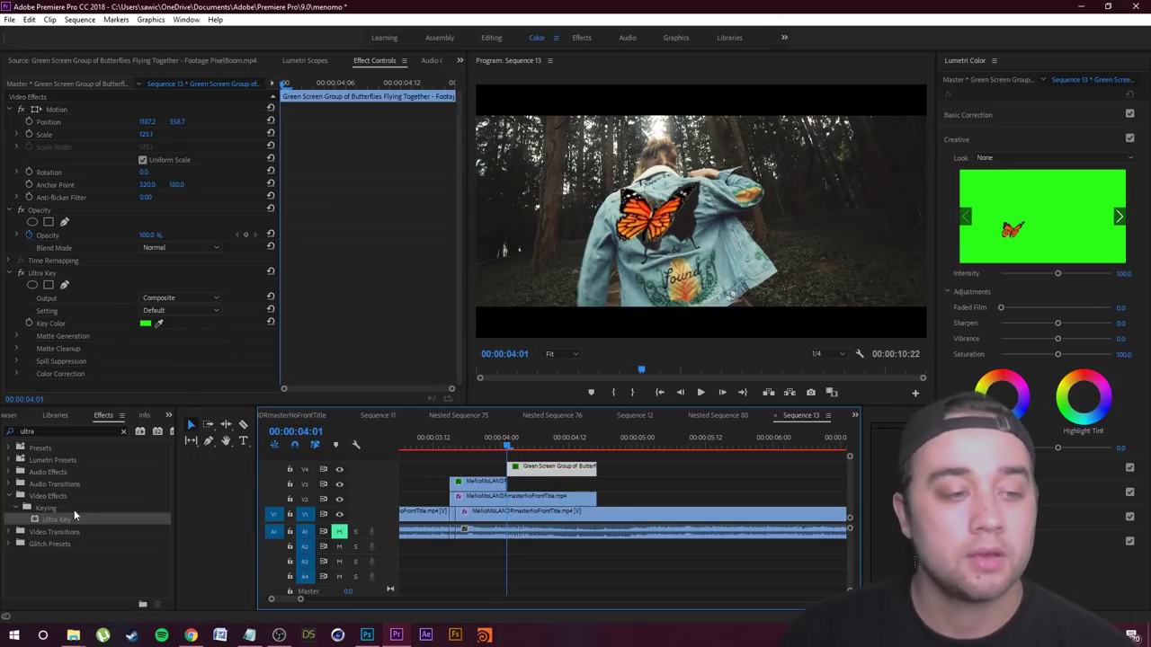
left_click(123, 432)
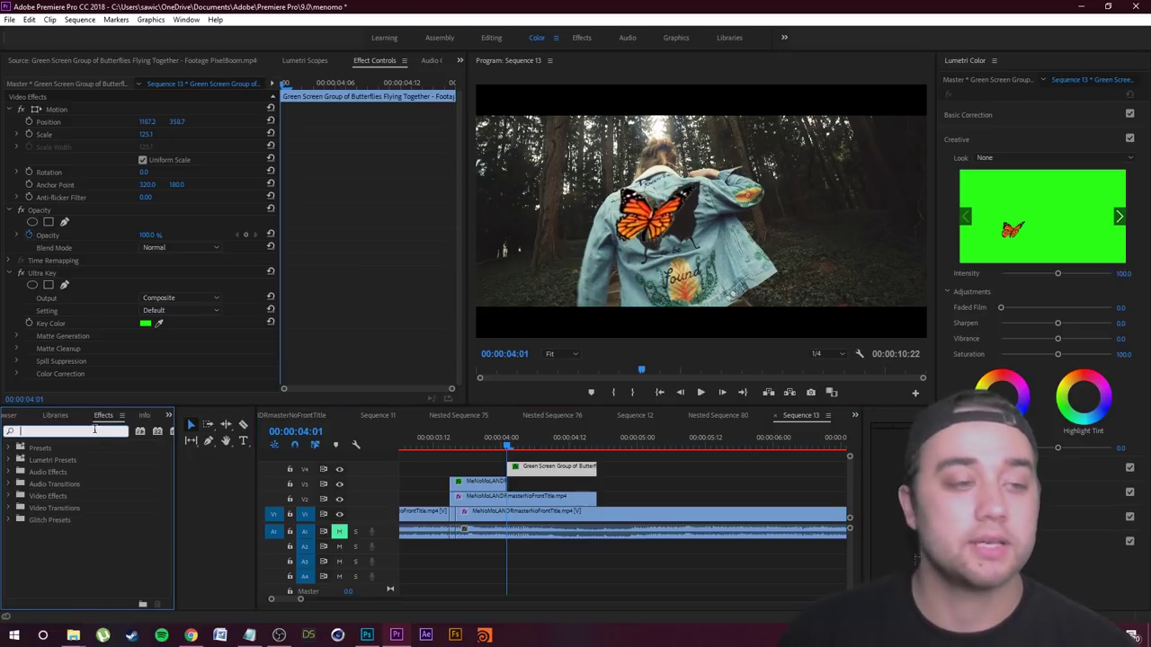
type("glow")
left_click_drag(54, 543, 526, 476)
scroll(336, 191, "down", 8)
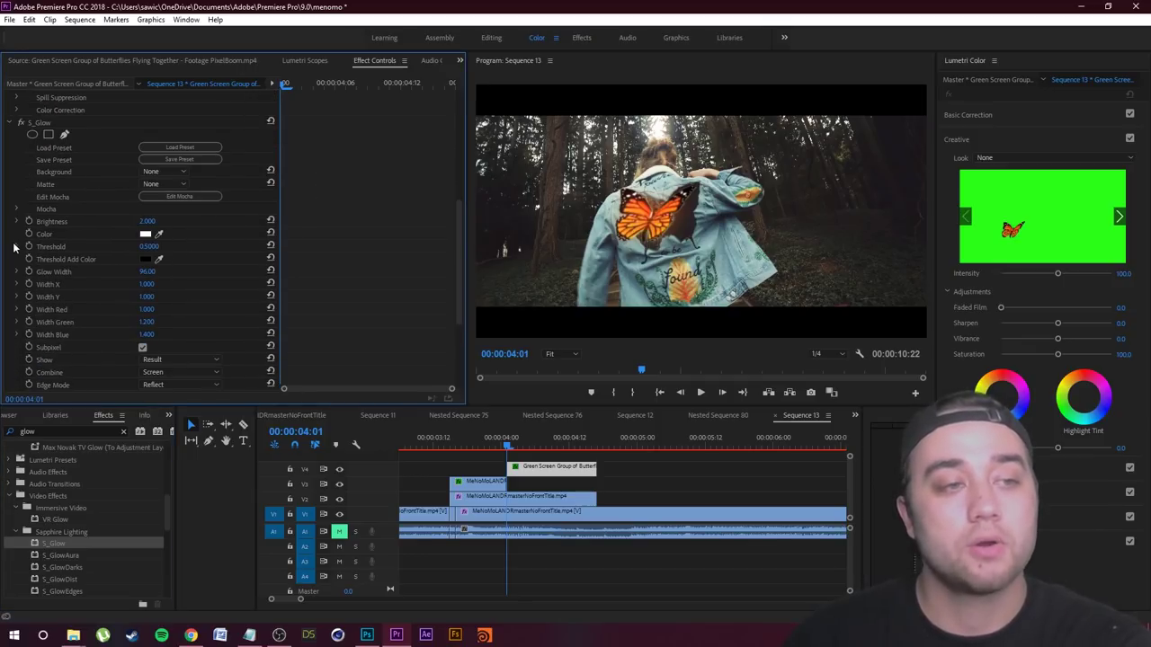
left_click(17, 247)
left_click_drag(144, 269, 21, 270)
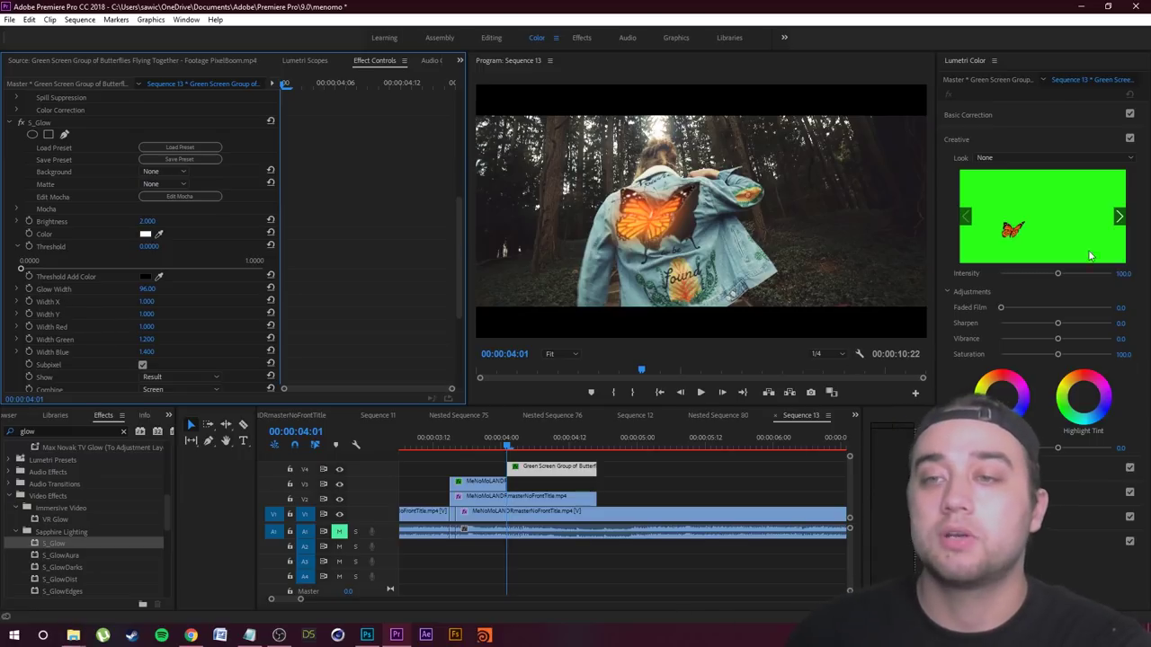
- Raise the V4 clip's S_Glow Brightness to 4.381 and set starting keyframes for Brightness and Threshold at 00:00:04:01
left_click(1013, 115)
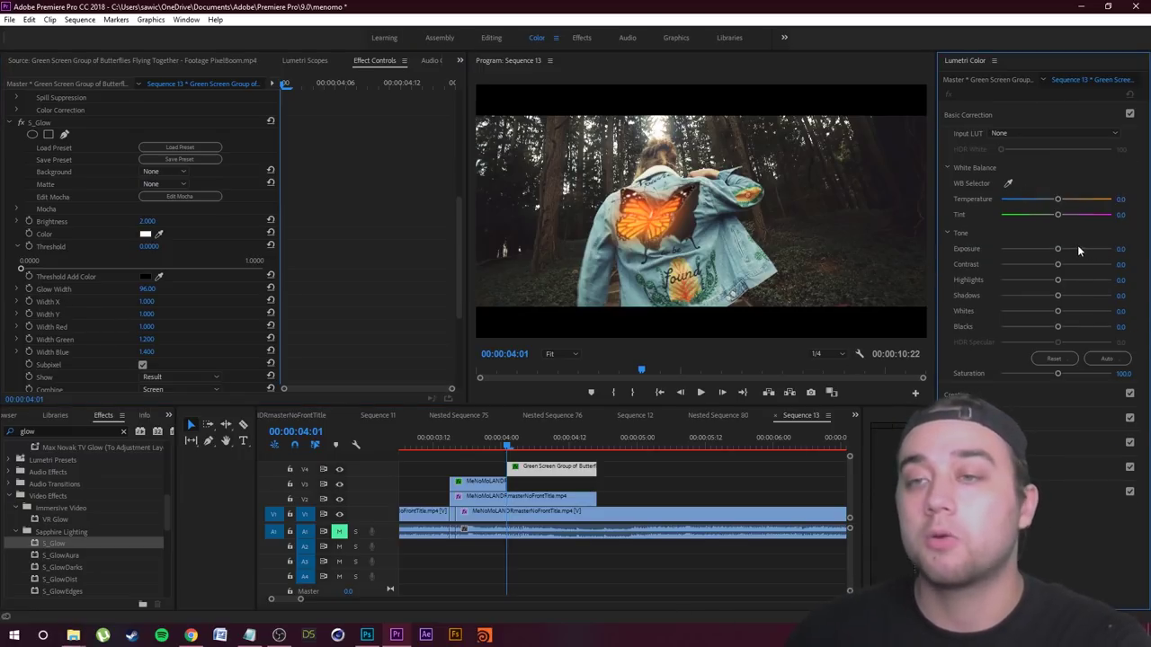
double_click(1107, 250)
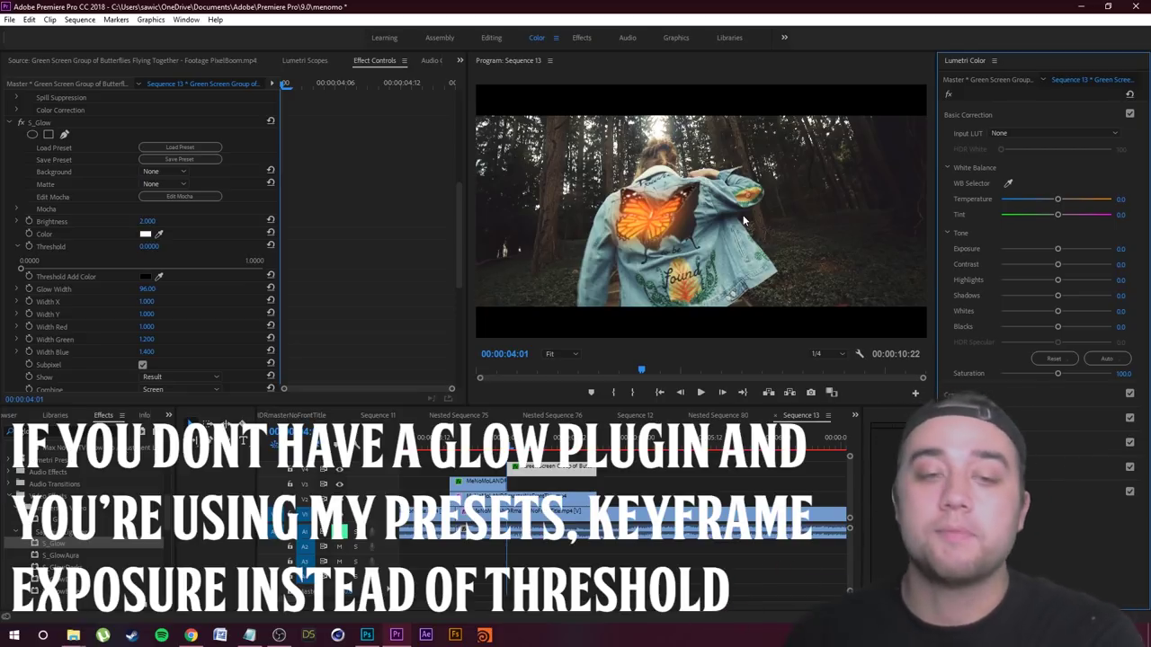
left_click(18, 221)
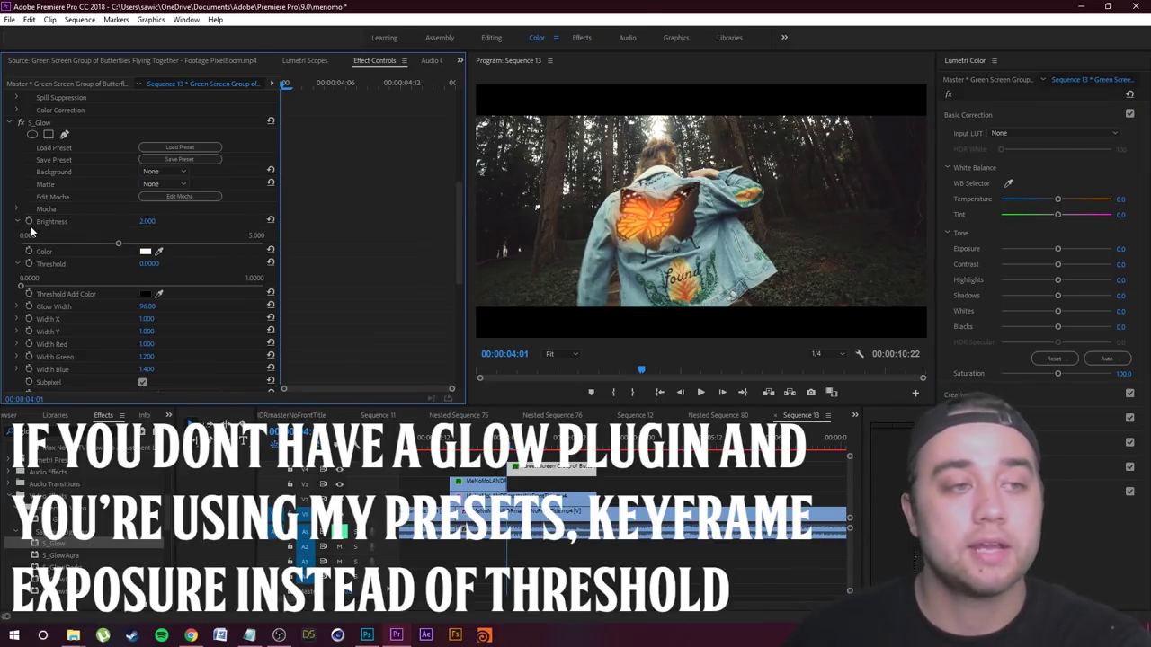
left_click_drag(214, 244, 233, 247)
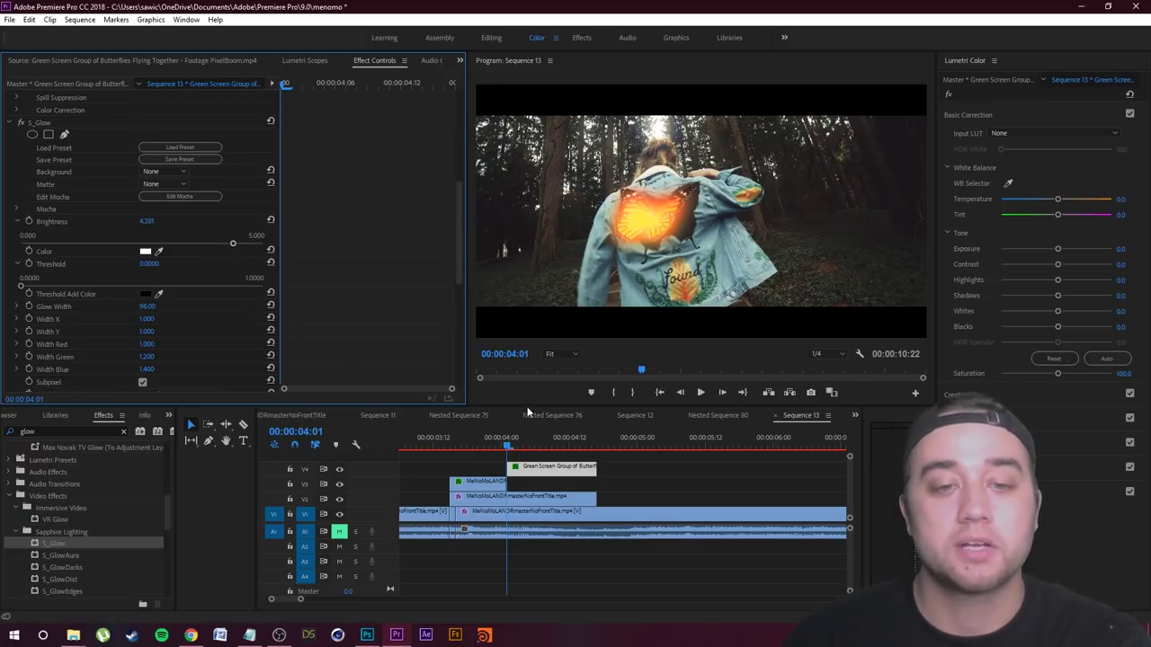
left_click(29, 222)
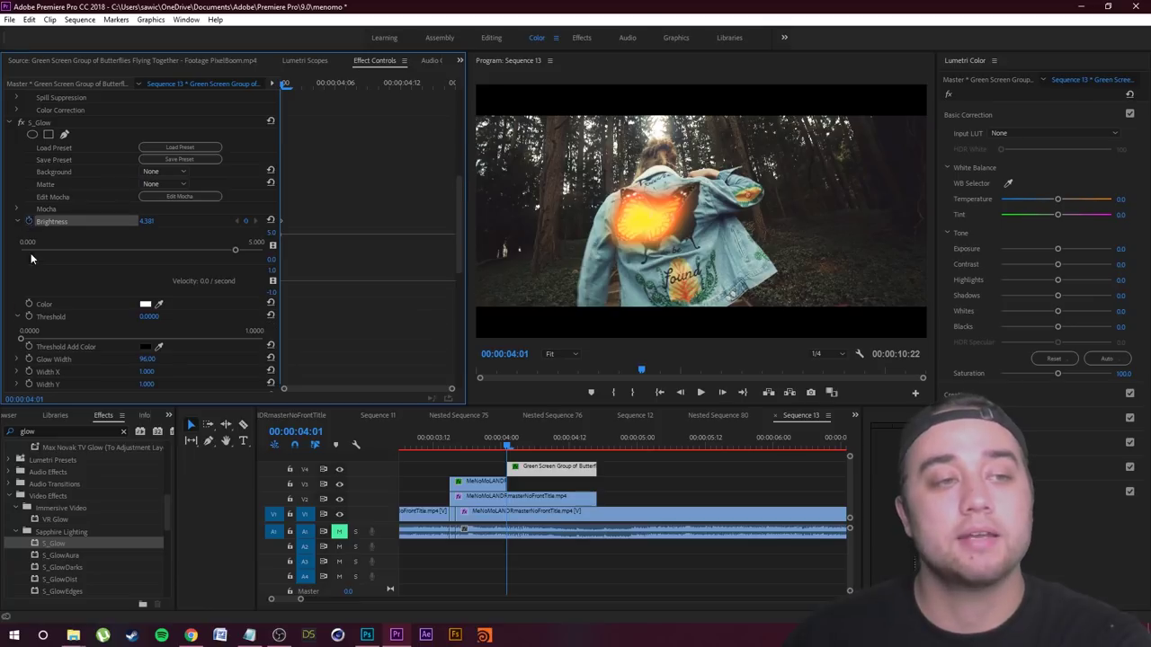
left_click(29, 317)
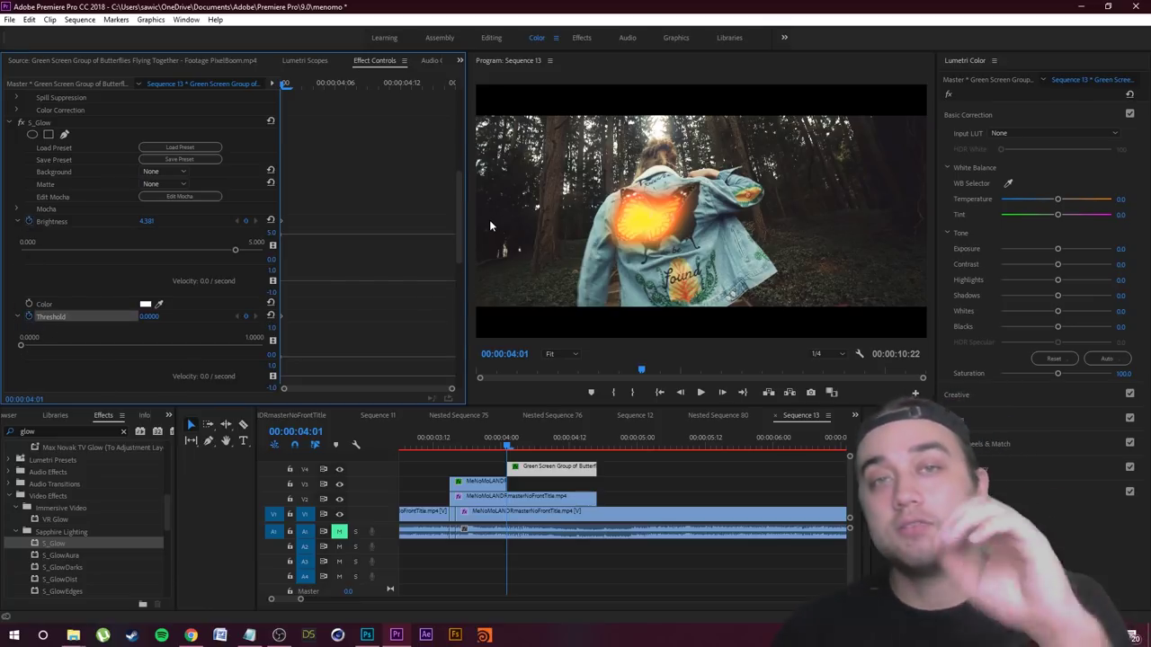
scroll(438, 297, "down", 10)
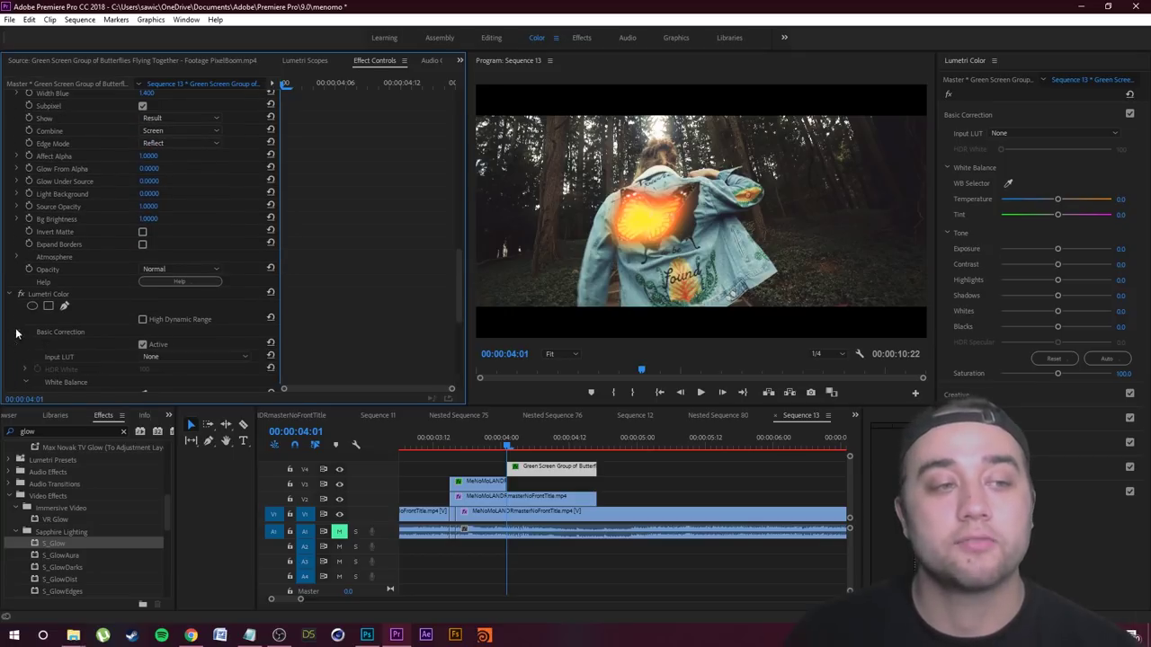
left_click(16, 332)
scroll(21, 337, "down", 2)
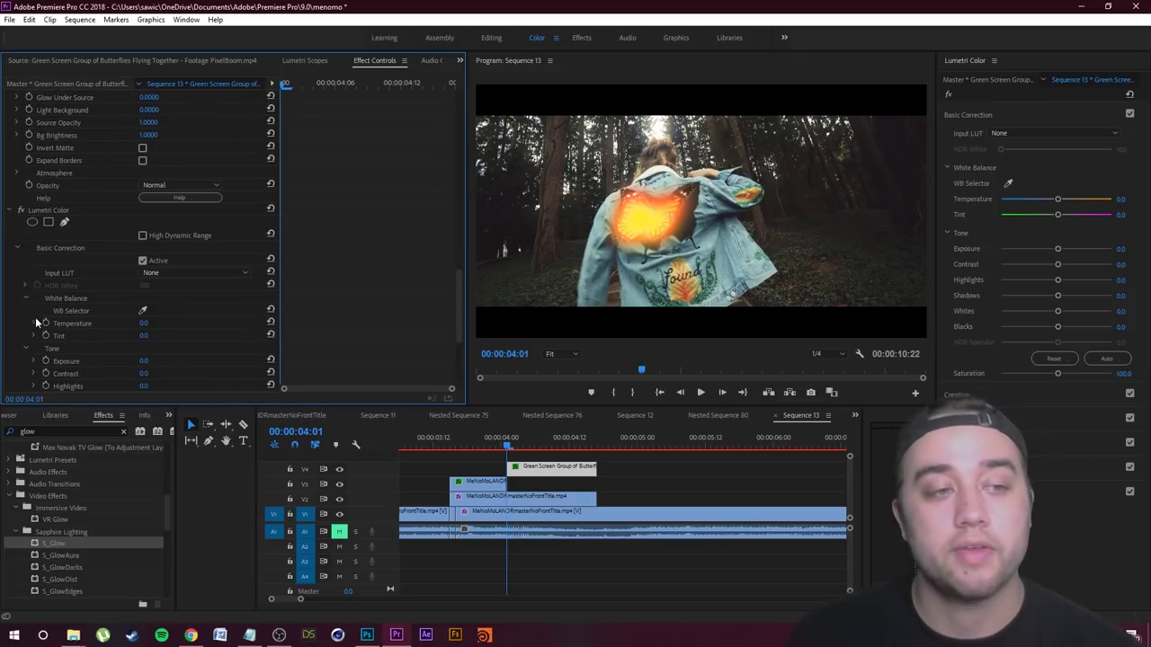
left_click(18, 249)
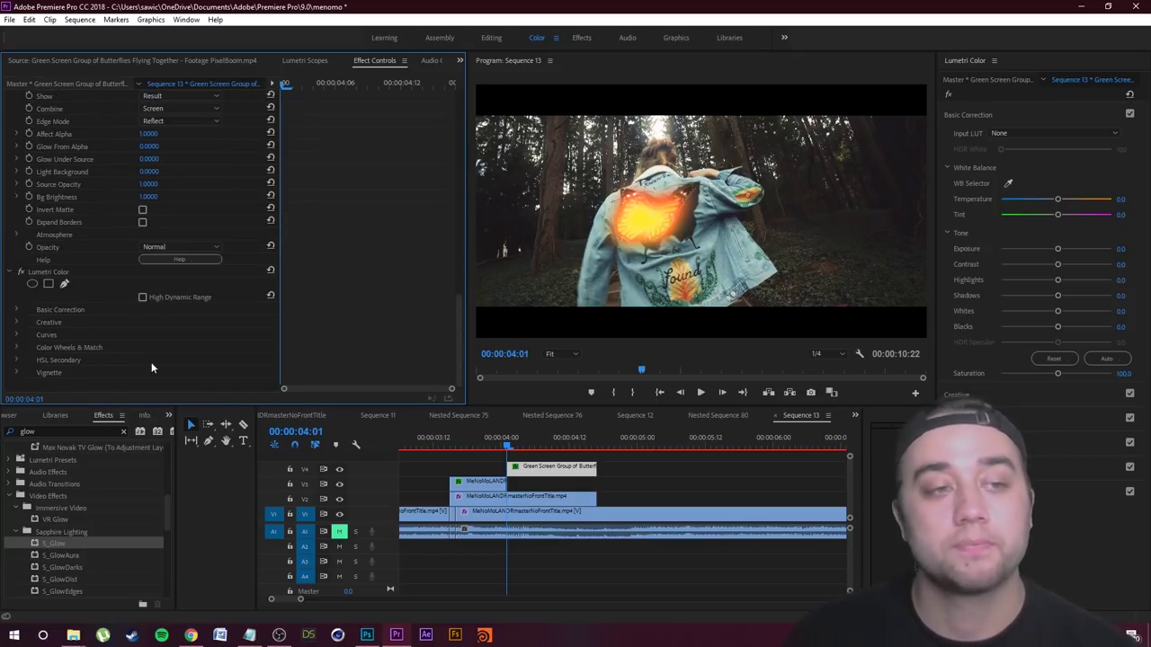
- Keyframe the V4 clip's S_Glow Brightness down to 1.955 at 00:00:04:16
left_click(513, 447)
left_click_drag(513, 447, 593, 447)
scroll(409, 241, "up", 2)
left_click_drag(460, 307, 503, 103)
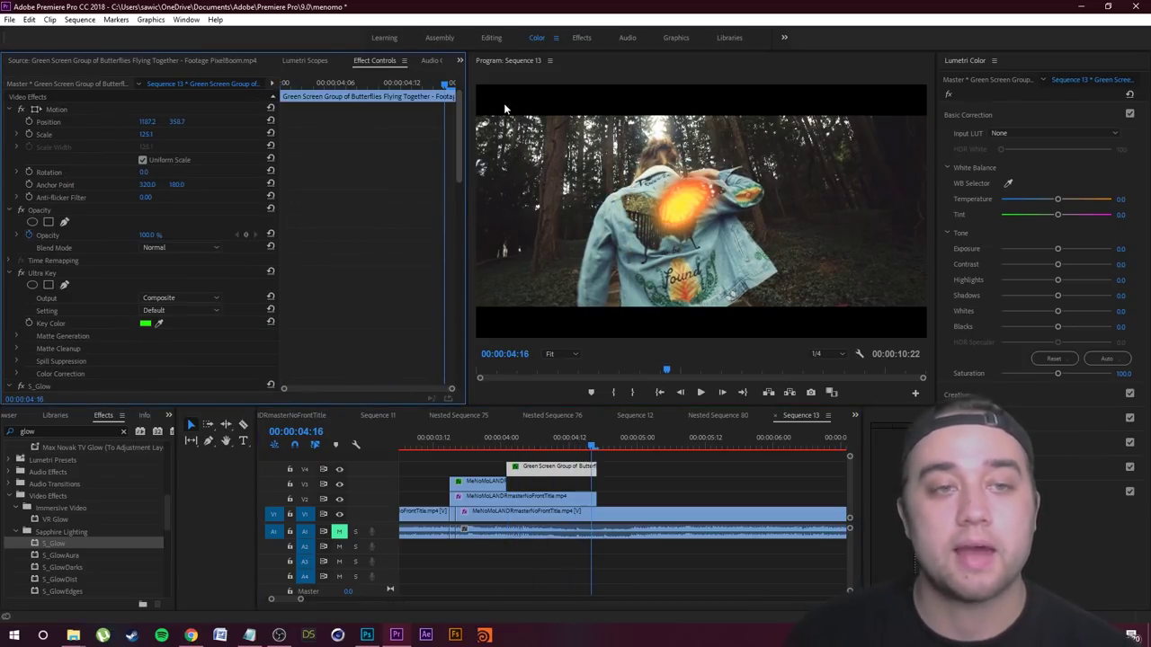
scroll(333, 289, "down", 6)
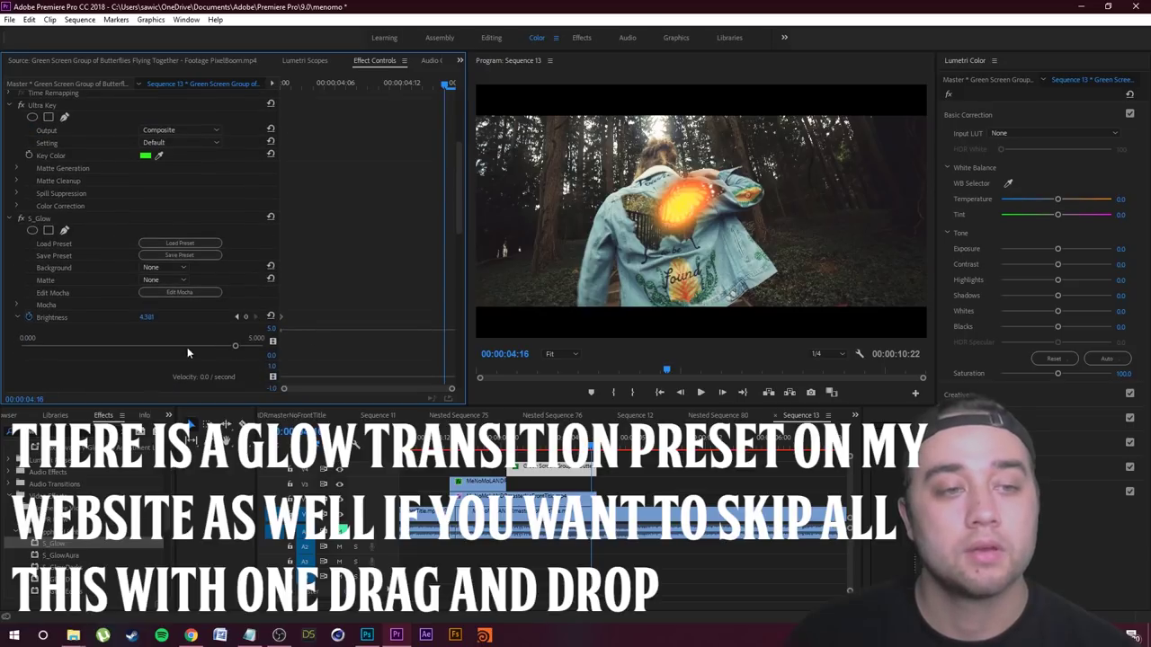
left_click_drag(238, 346, 115, 349)
scroll(132, 356, "down", 3)
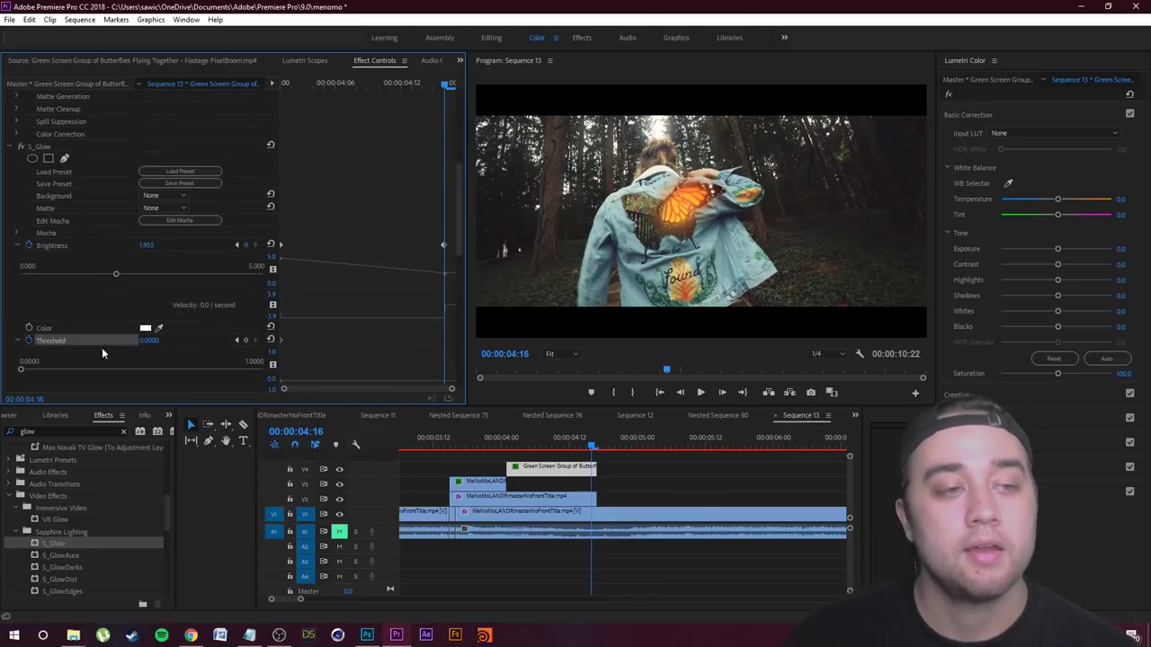
- Play back the glowing butterfly transition repeatedly from before the V3 clip, then scrub through its first frames to 00:00:03:19
left_click_drag(591, 445, 536, 445)
left_click(427, 511)
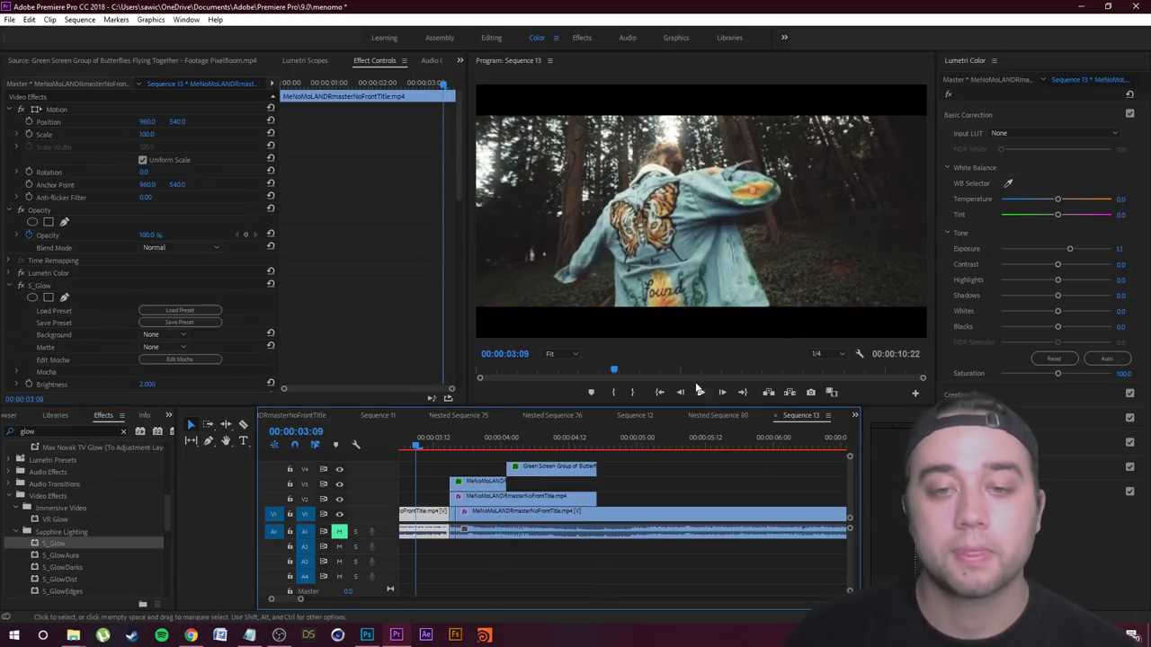
left_click(704, 395)
left_click_drag(519, 445, 423, 492)
left_click(424, 496)
left_click(701, 392)
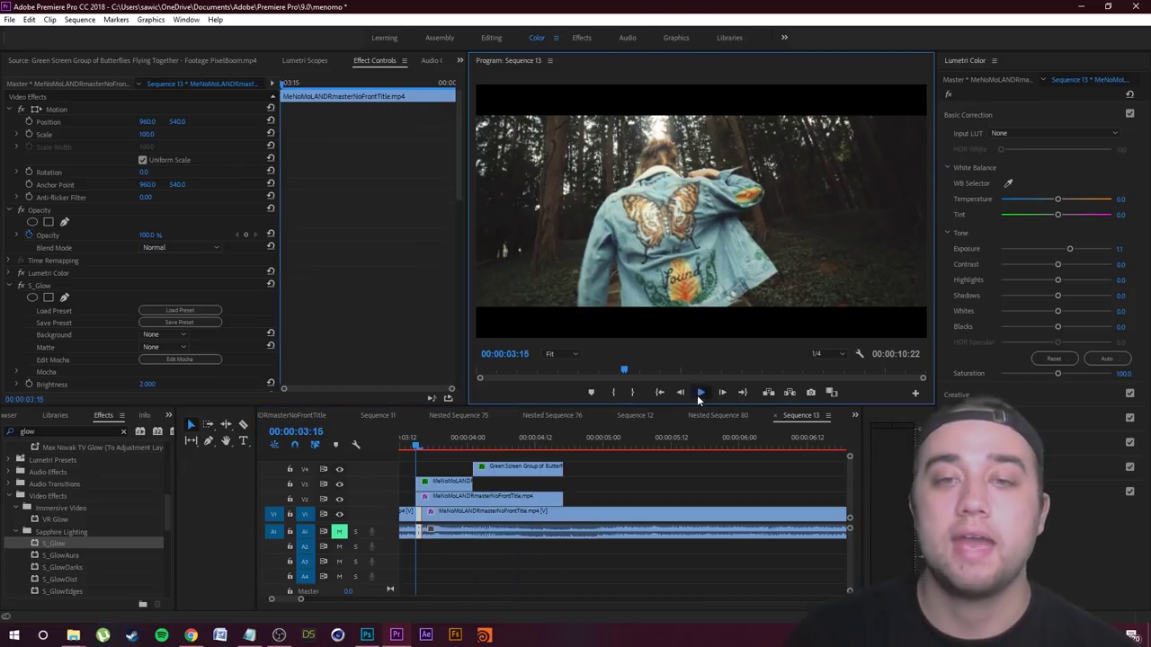
left_click_drag(514, 441, 415, 454)
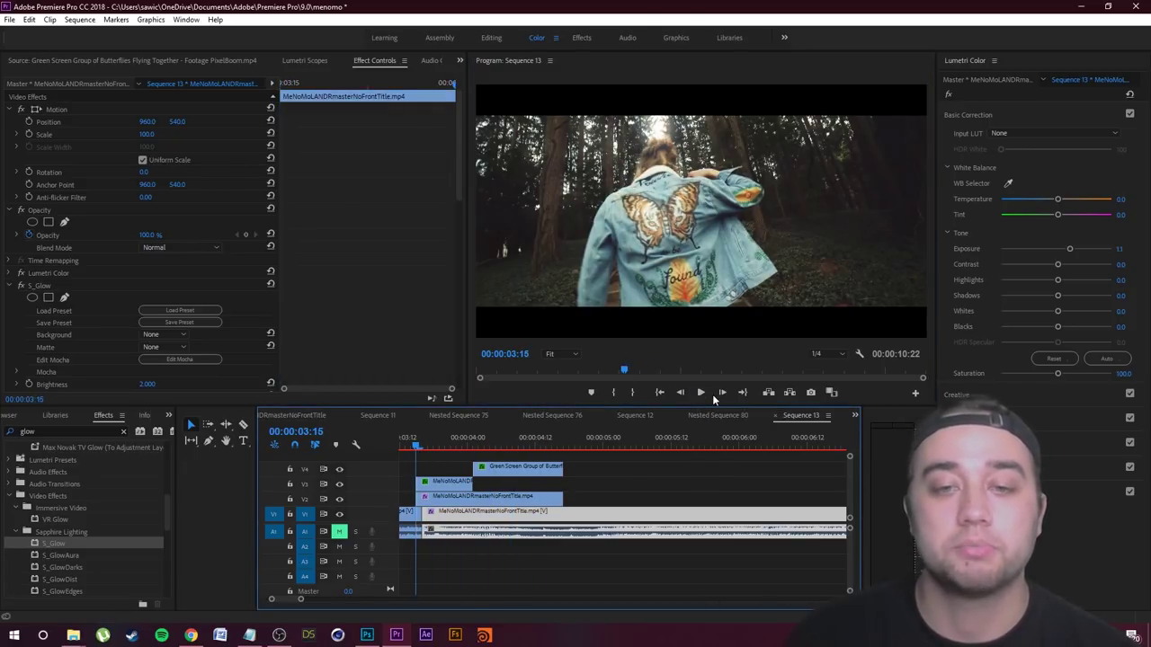
left_click(701, 393)
left_click(701, 394)
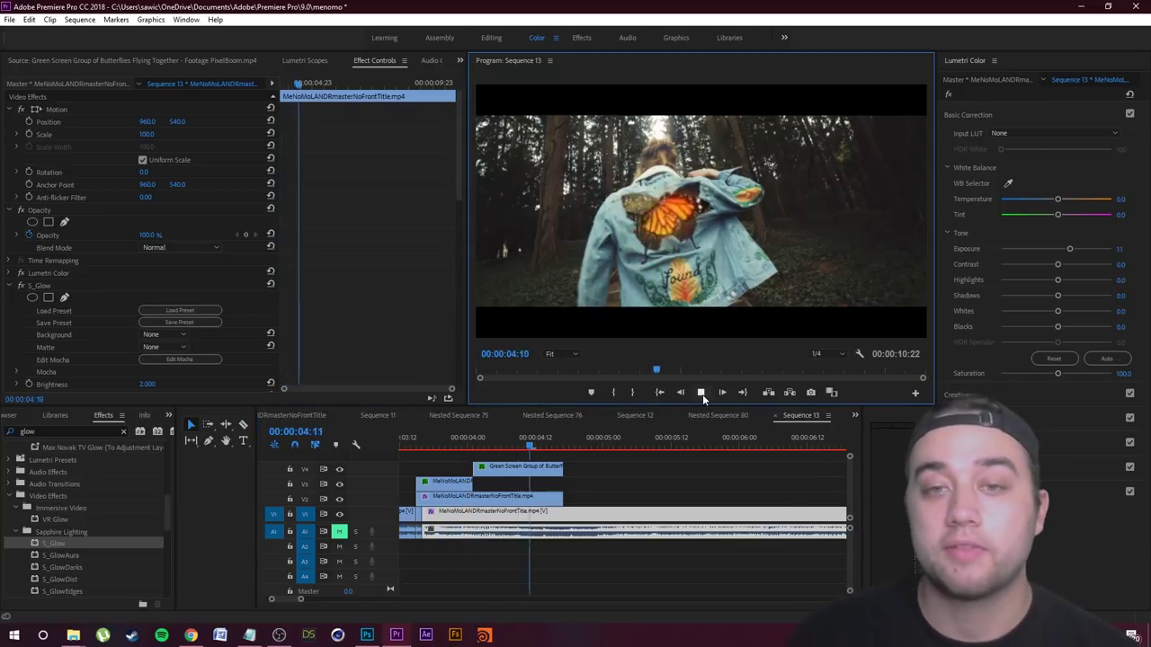
left_click(701, 394)
left_click_drag(511, 439, 444, 490)
key("Left")
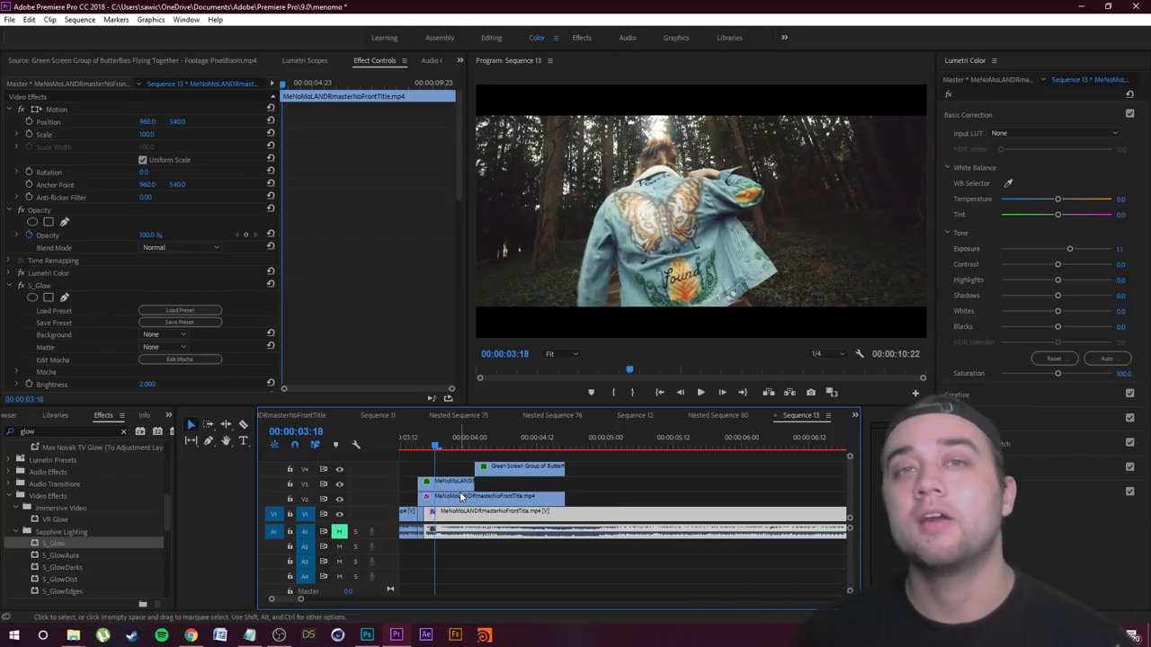
left_click_drag(431, 446, 441, 475)
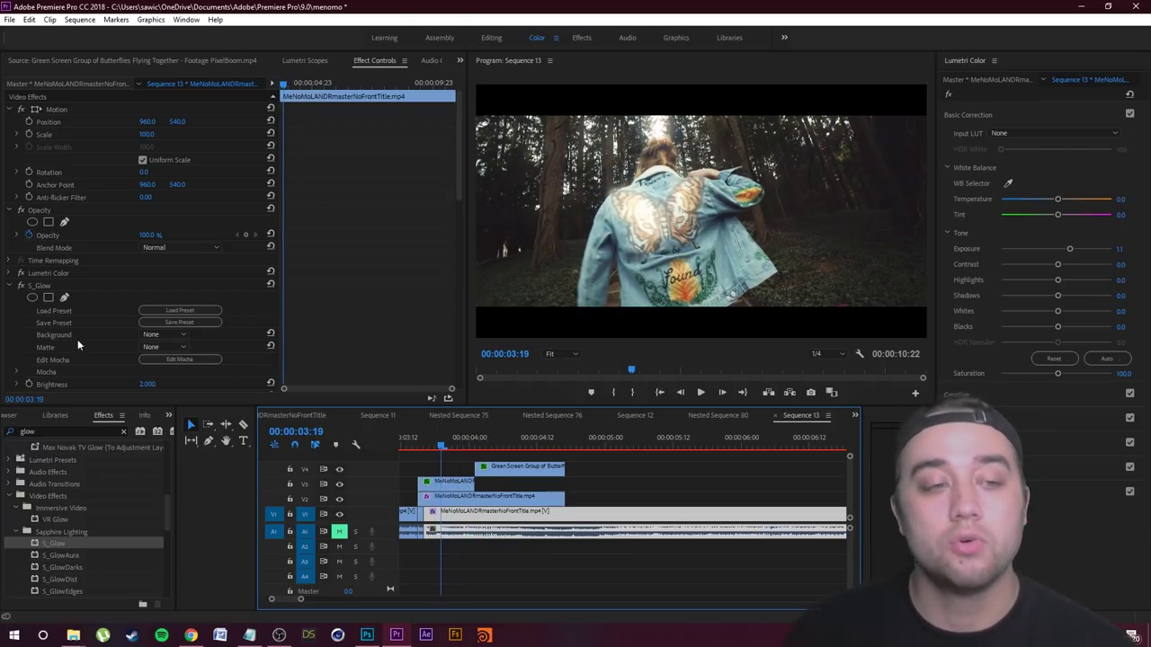
- Find the Sapphire S_DistortRGB effect and apply it to the V3 clip
left_click(123, 432)
type("rgb")
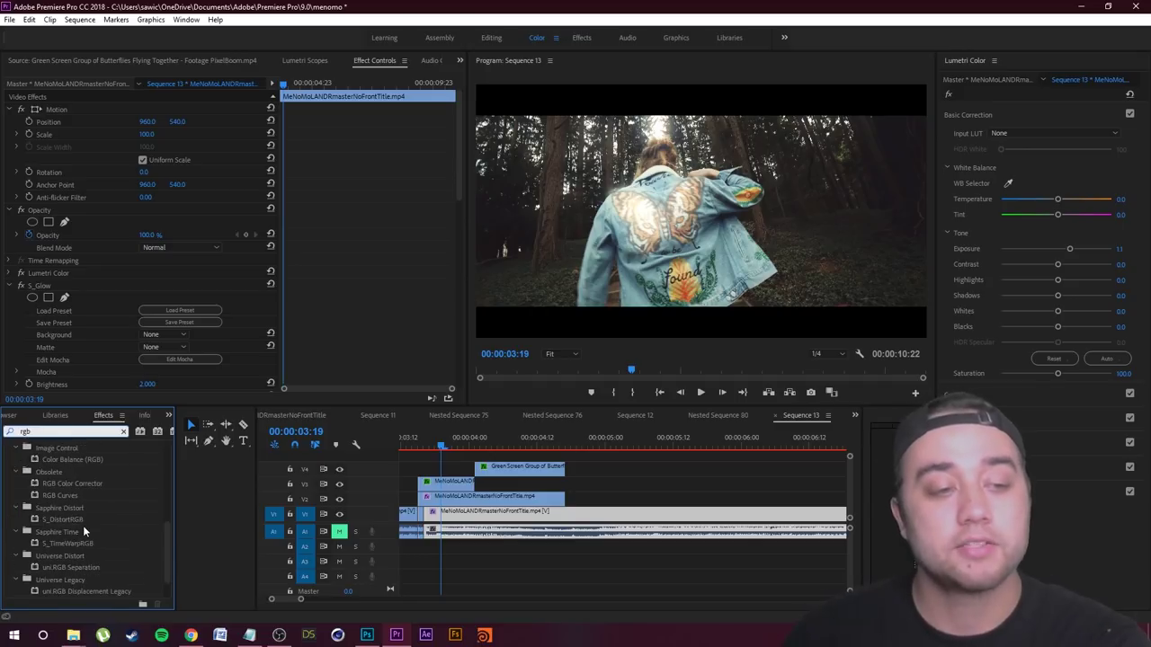
scroll(107, 548, "up", 10)
scroll(91, 506, "down", 5)
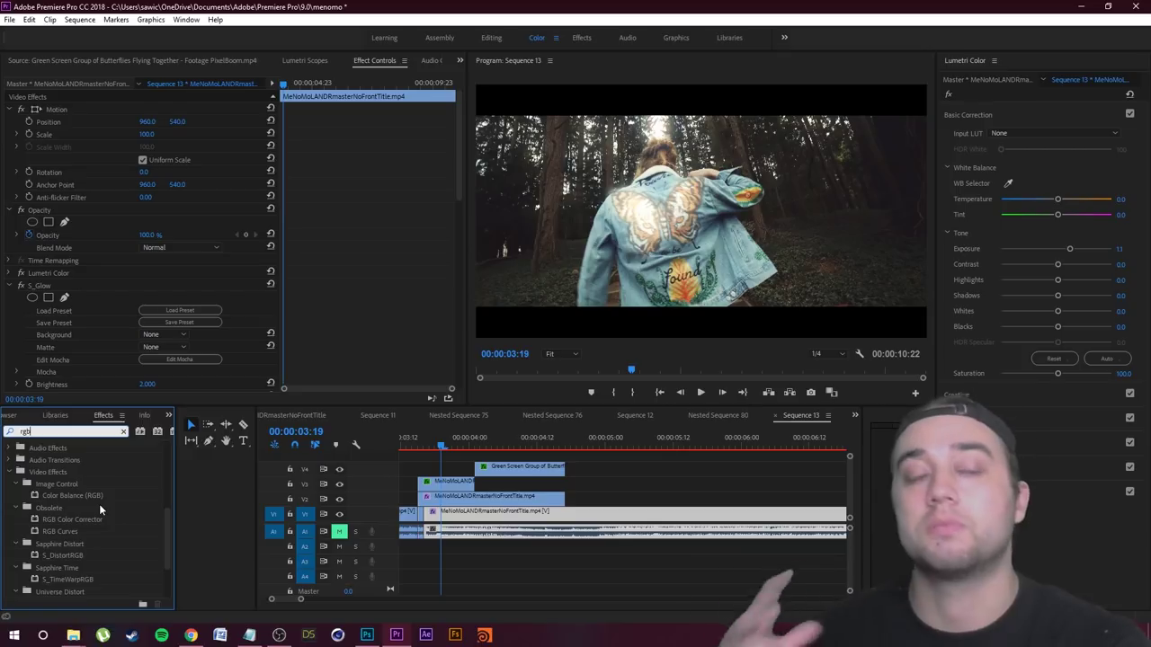
left_click_drag(68, 554, 466, 483)
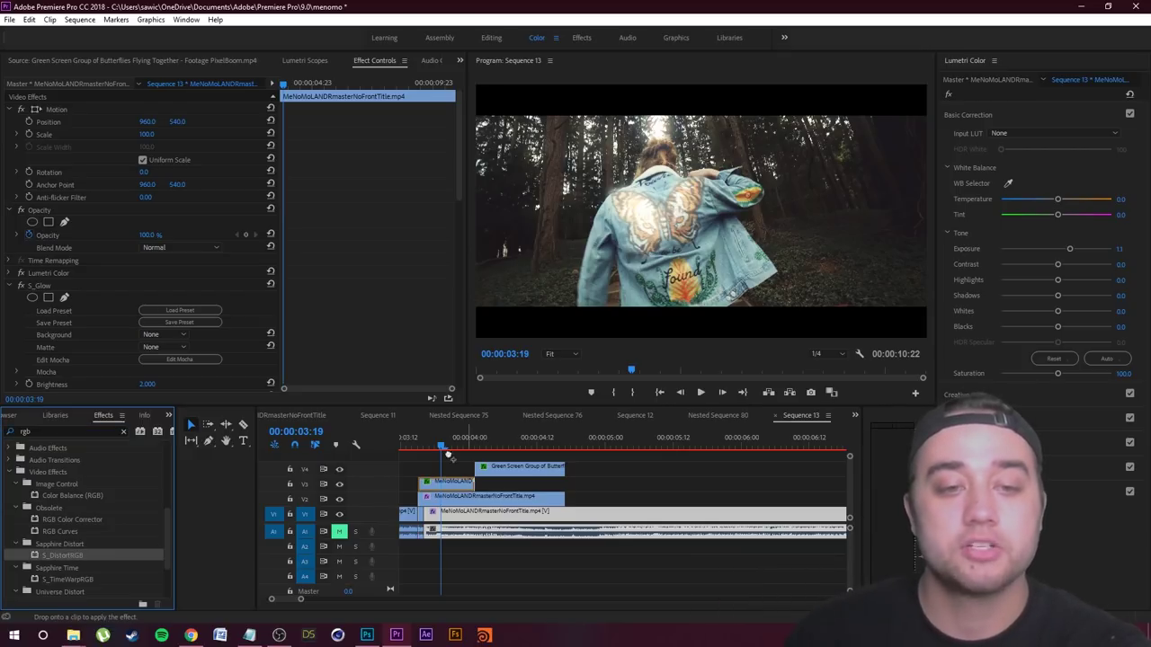
- Set the V3 clip's S_DistortRGB Amount to 0 and add its first keyframe at 00:00:03:15
left_click_drag(444, 446, 418, 470)
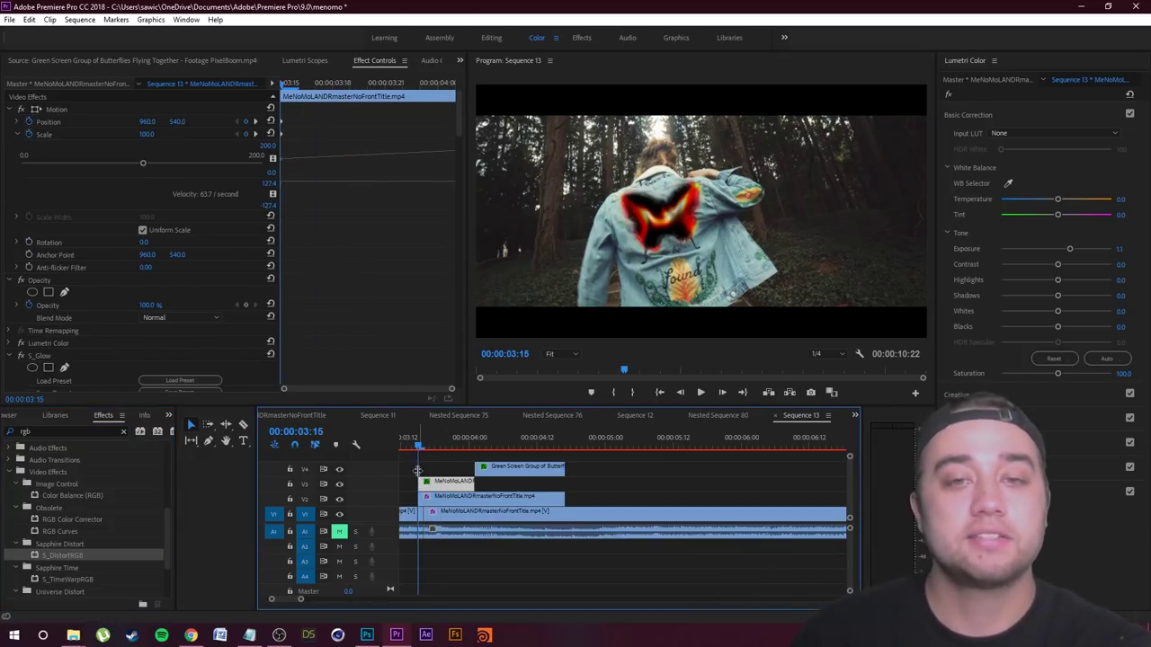
scroll(100, 267, "down", 3)
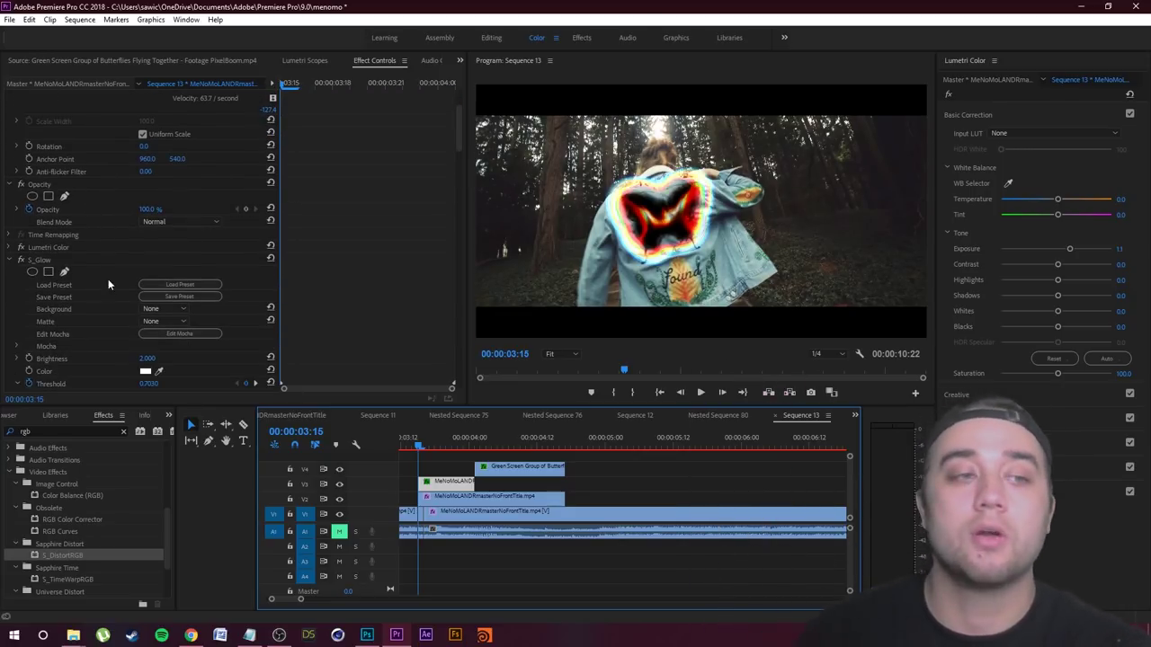
scroll(110, 280, "down", 10)
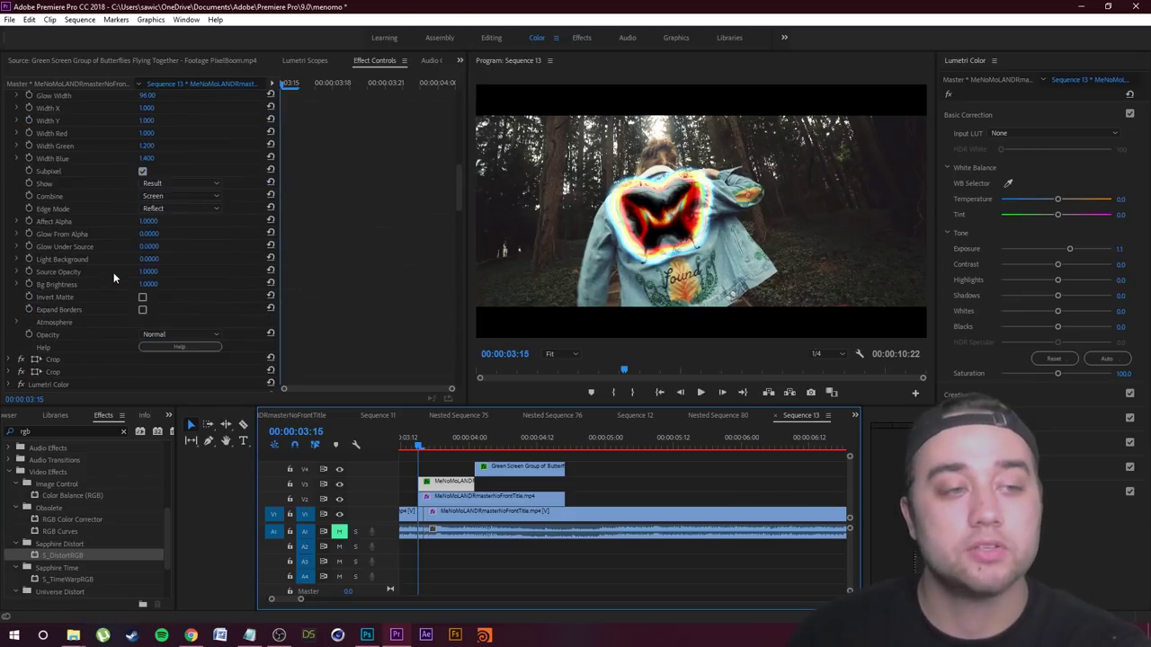
scroll(113, 272, "down", 2)
scroll(190, 213, "down", 10)
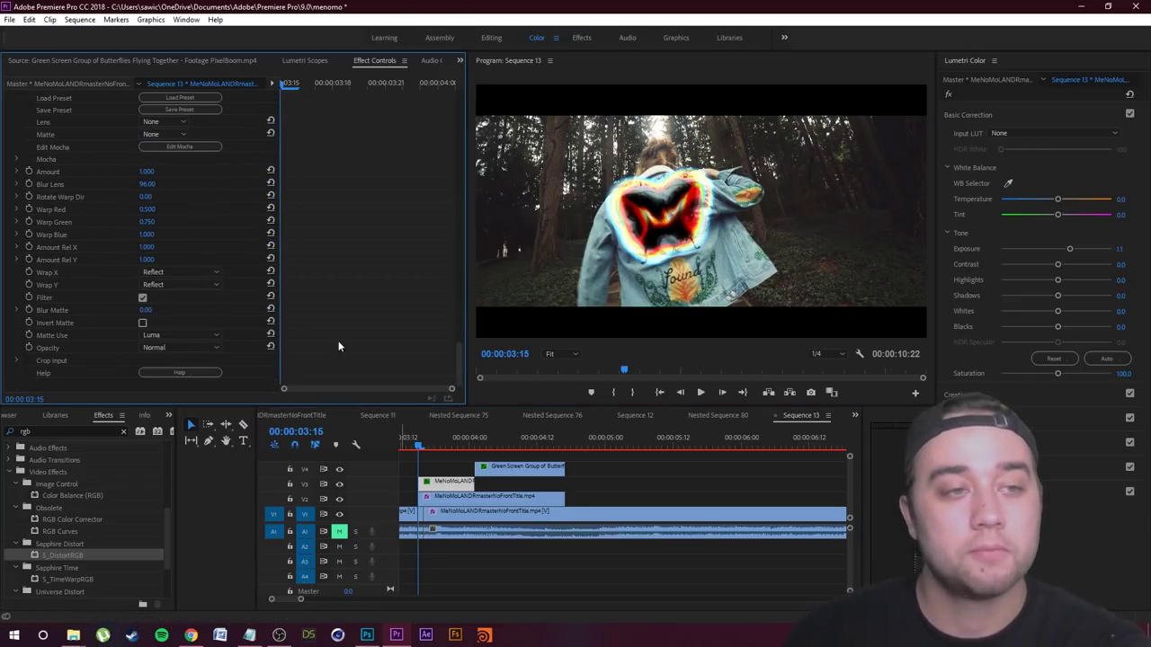
left_click(16, 171)
left_click(146, 170)
type("0")
key("Return")
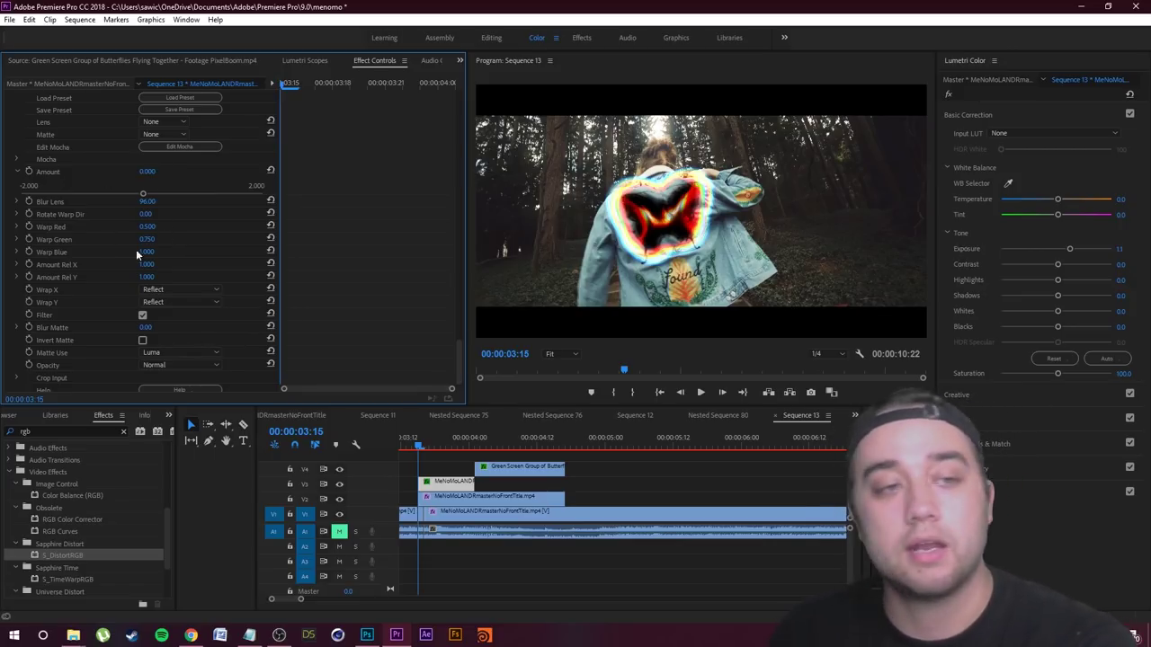
left_click(29, 172)
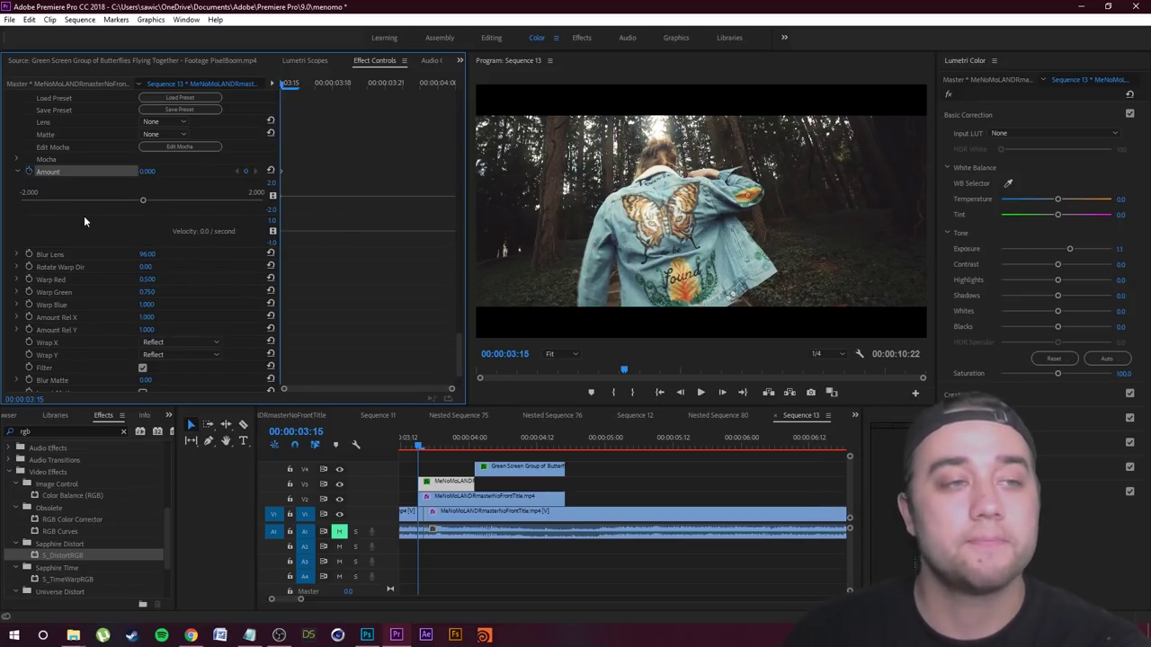
- Add a second S_DistortRGB Amount keyframe on the V3 clip at 00:00:03:23, raising the value to 0.733
left_click_drag(422, 445, 463, 465)
left_click(460, 486)
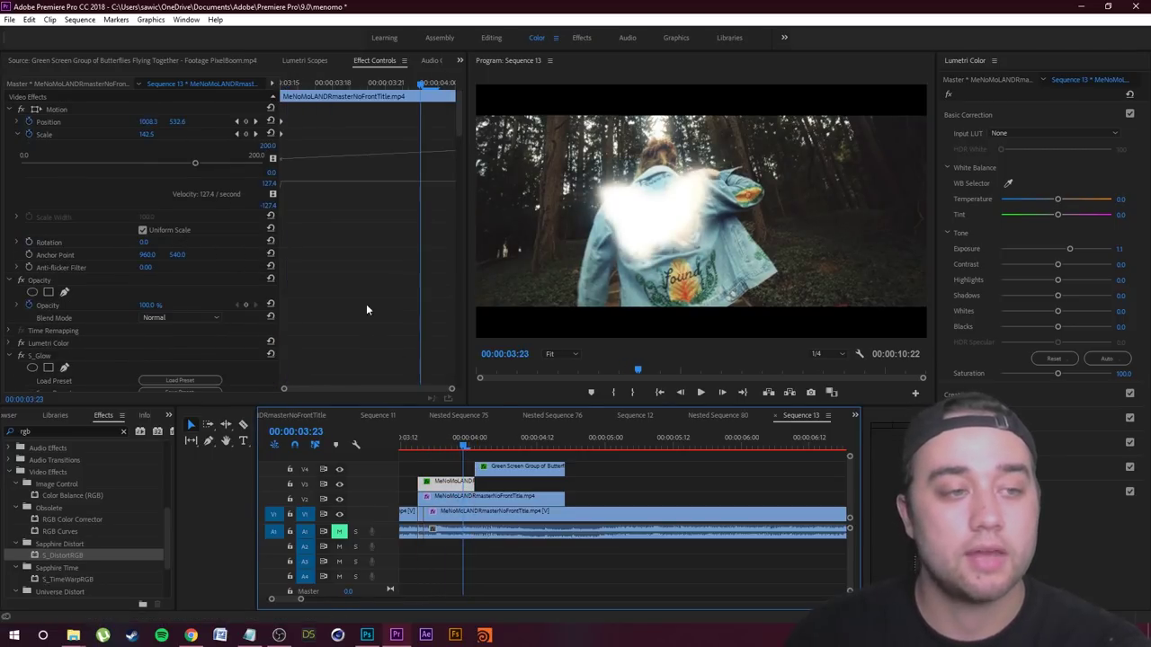
left_click_drag(467, 157, 471, 367)
type("1")
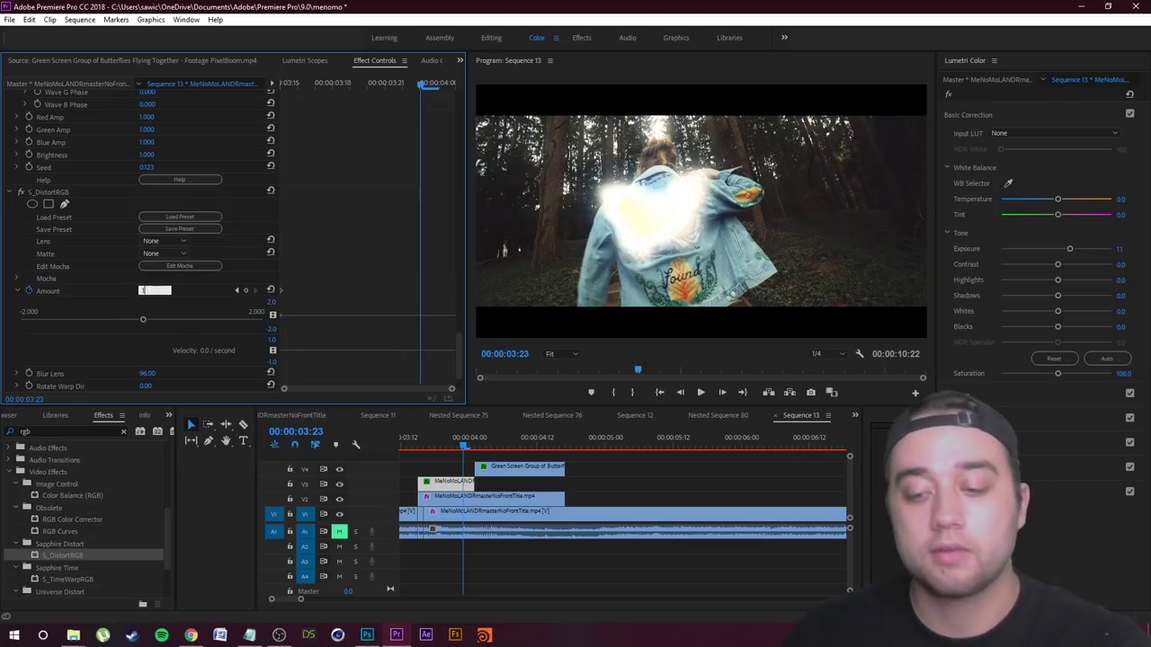
key("Return")
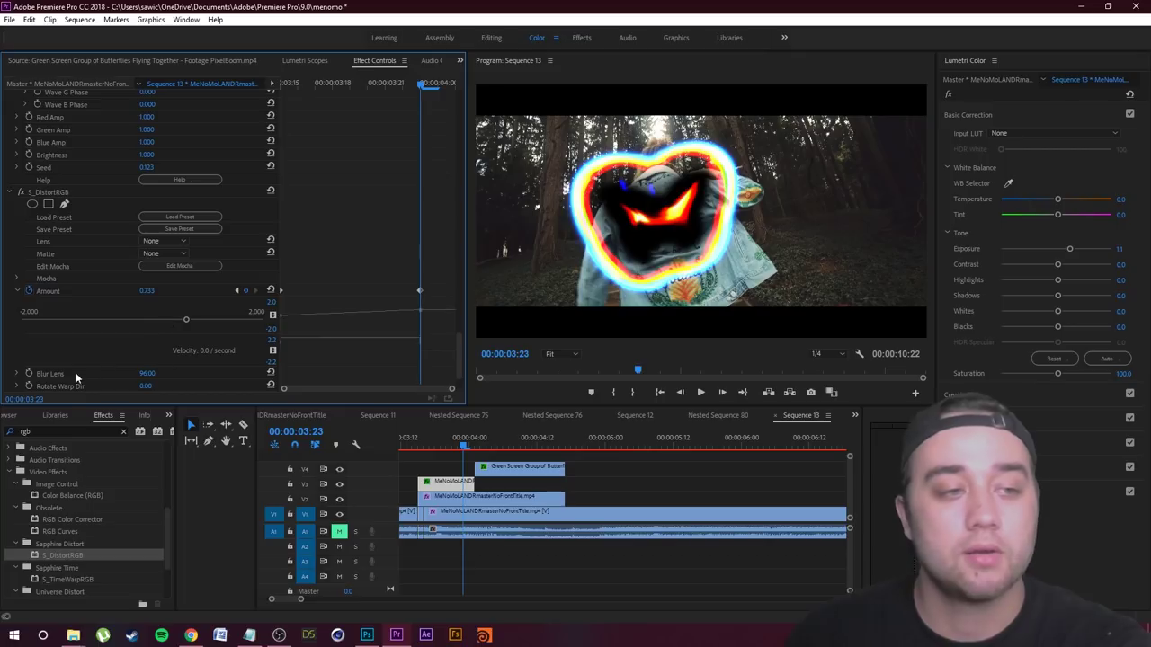
- Reduce the V3 clip's S_DistortRGB Blur Lens to 19.01 and its Amount to 0.297, and play back the distorted butterfly
left_click(17, 373)
scroll(111, 359, "down", 1)
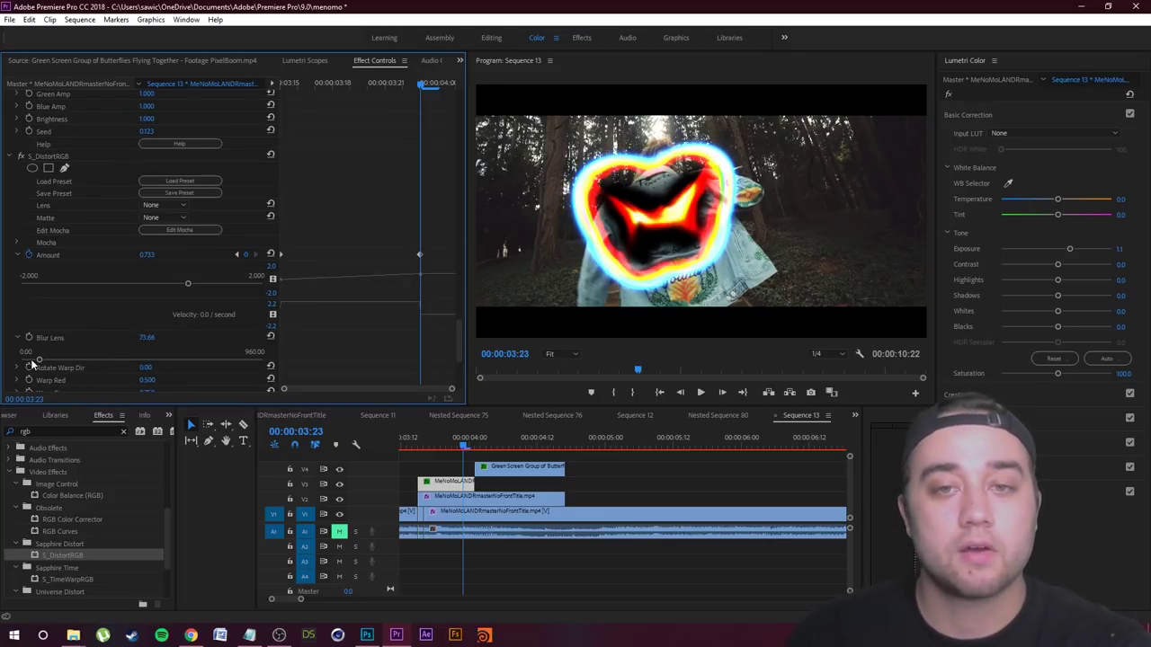
left_click_drag(31, 363, 29, 362)
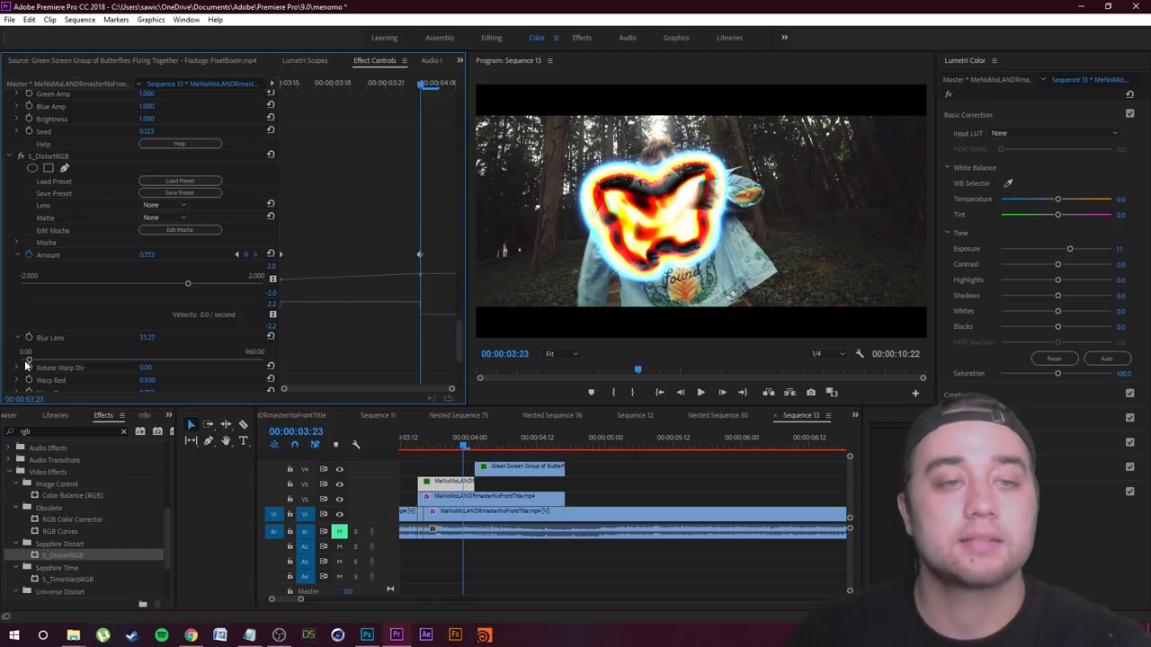
left_click(159, 282)
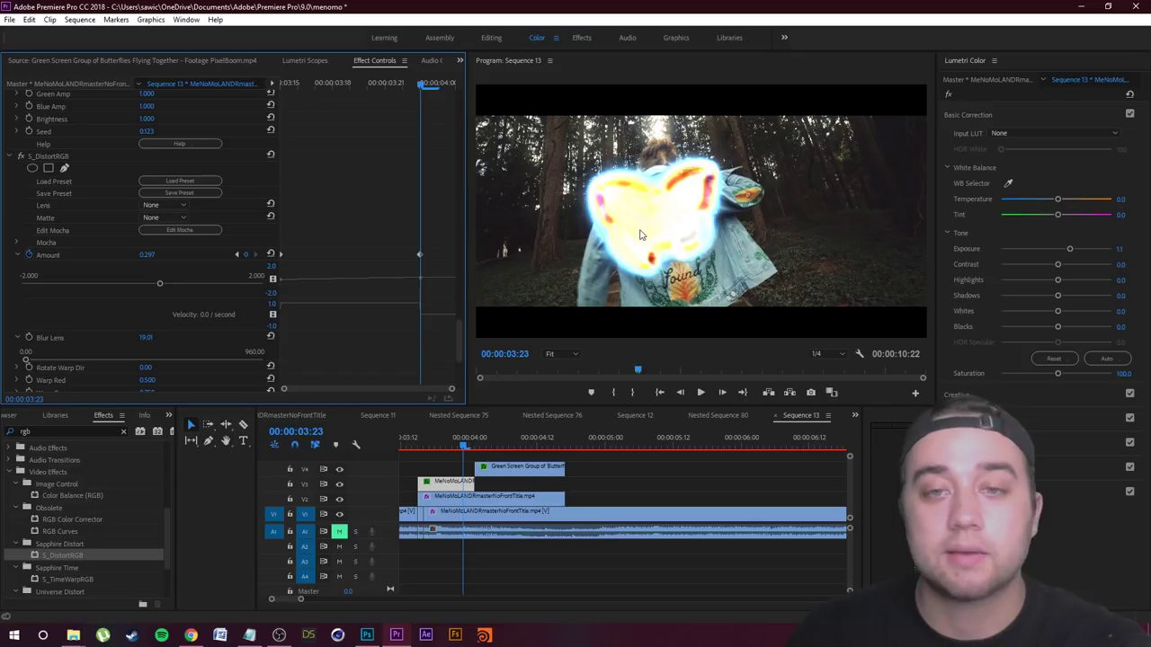
left_click_drag(428, 442, 431, 478)
key("space")
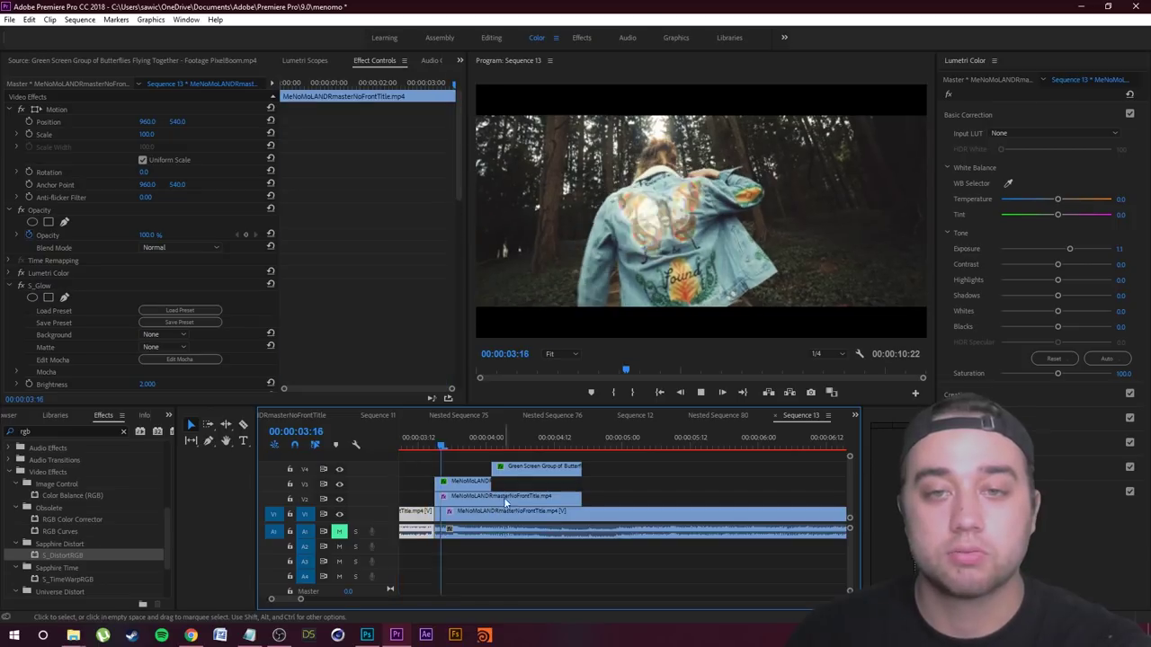
- Apply the S_DistortRGB effect to the green screen butterfly clip on V4, with the playhead at 00:00:04:01
left_click_drag(527, 447, 492, 475)
left_click(511, 471)
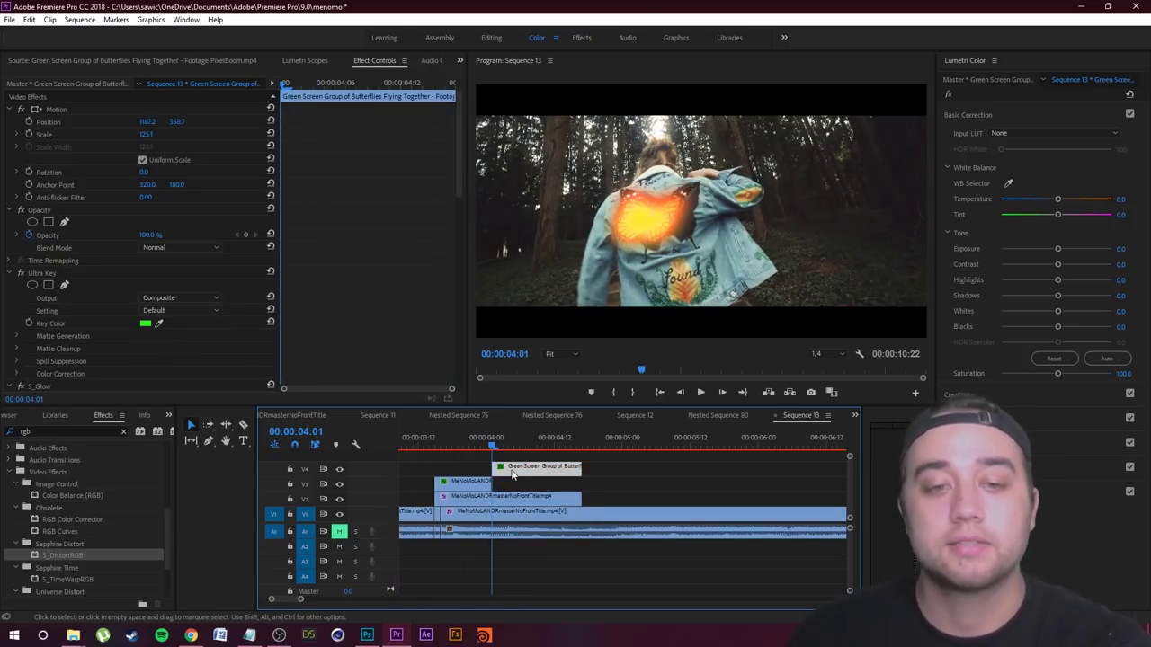
left_click_drag(59, 555, 525, 502)
scroll(437, 191, "down", 4)
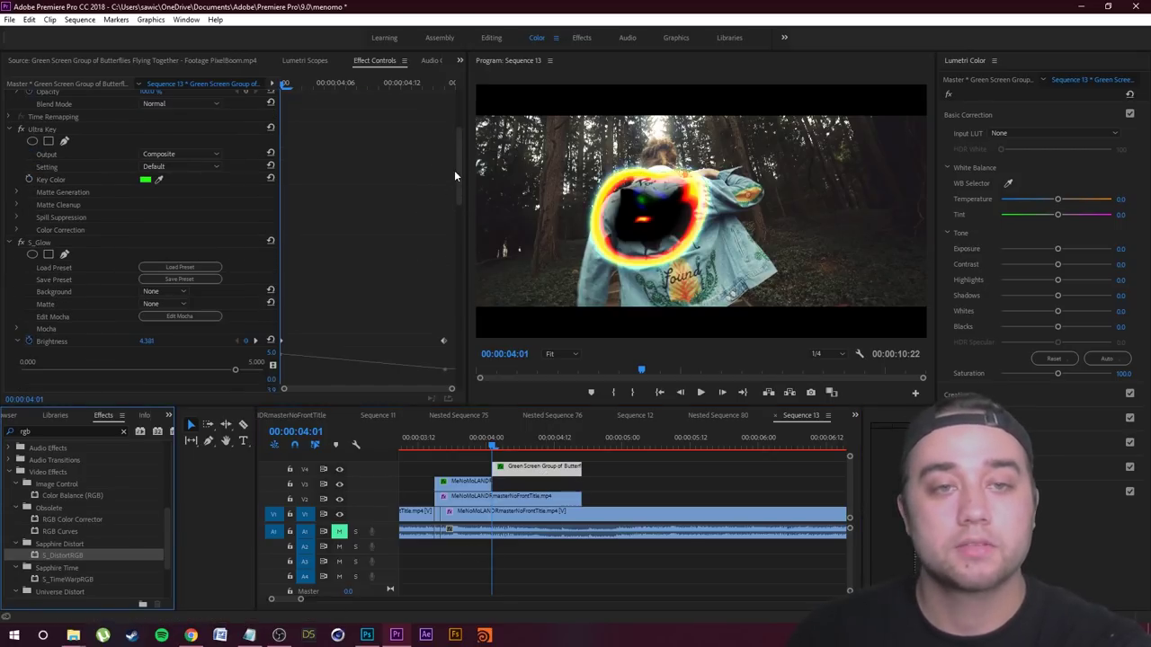
- Set the V4 clip's S_DistortRGB Amount to about 0.16 and Blur Lens to 21.39, and keyframe both at 00:00:04:01
left_click_drag(457, 187, 461, 364)
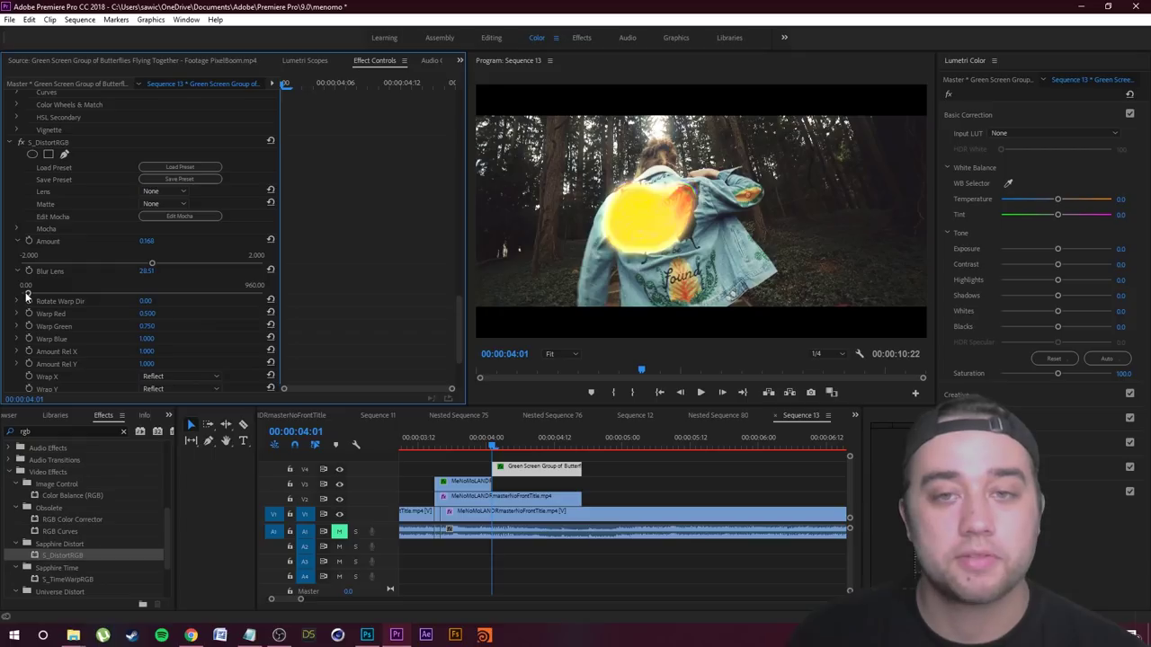
left_click_drag(27, 295, 25, 295)
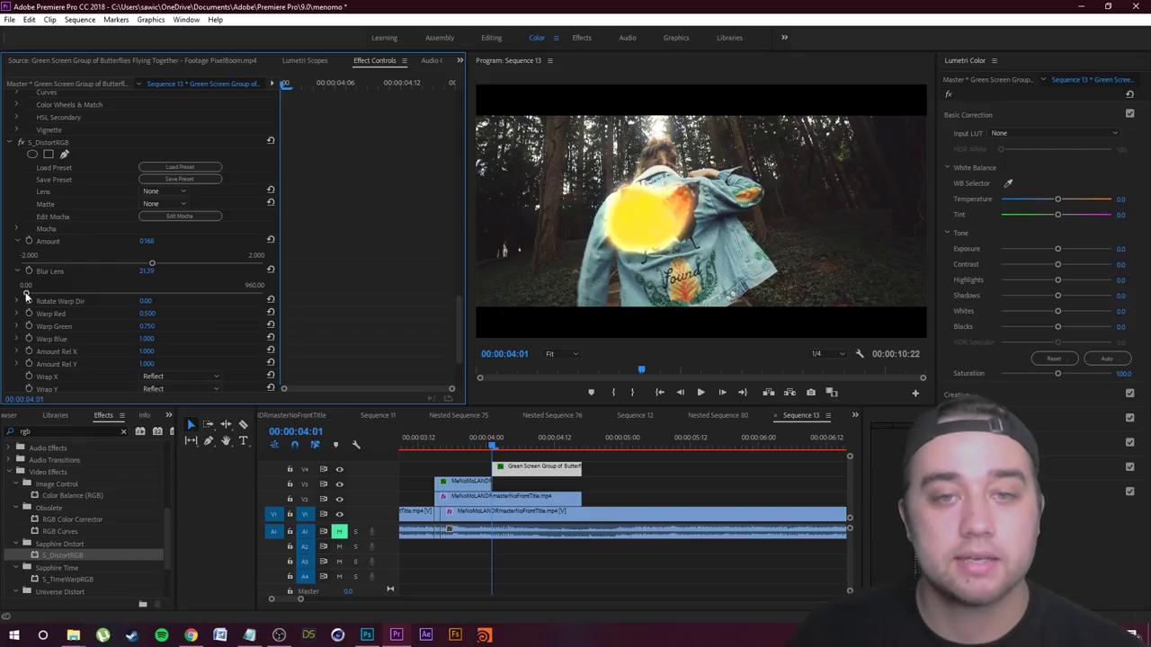
left_click(29, 271)
left_click(29, 241)
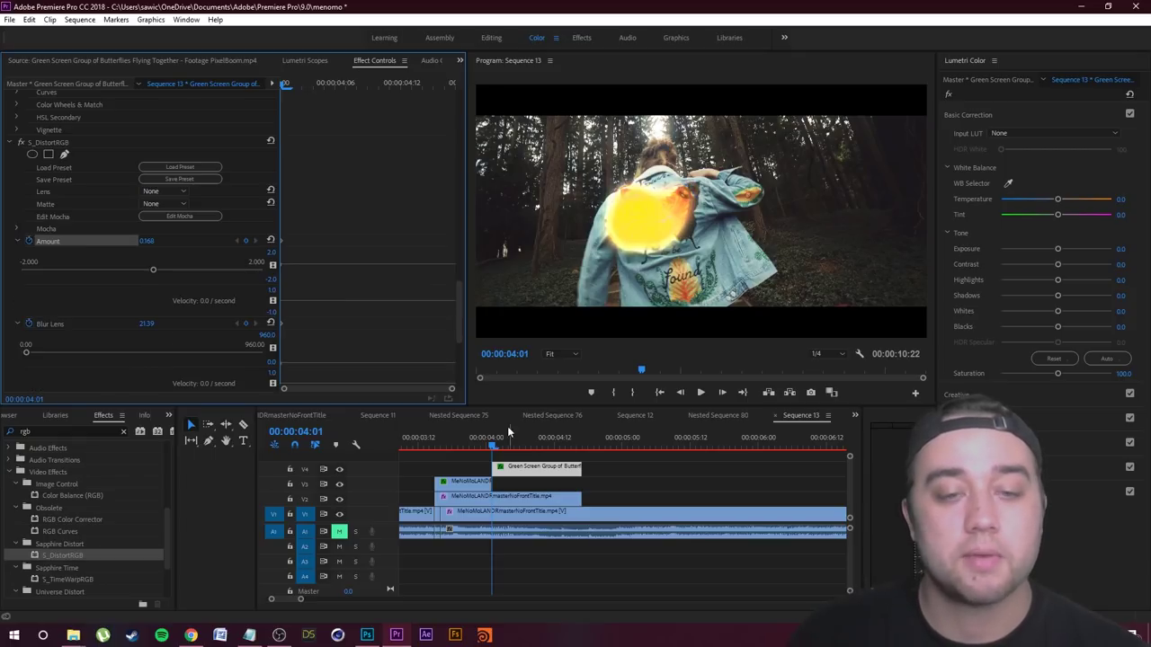
- Keyframe the V4 clip's S_DistortRGB Amount to 0 at 00:00:04:15 and shift that keyframe toward the clip's end
left_click_drag(489, 440, 570, 455)
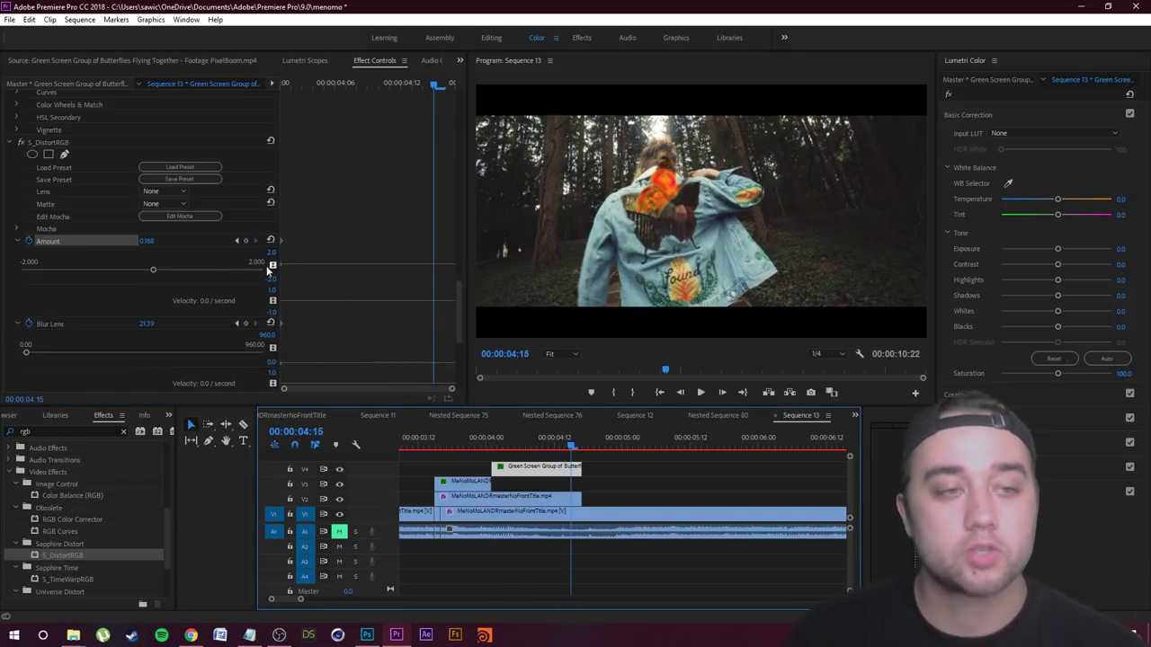
left_click(151, 241)
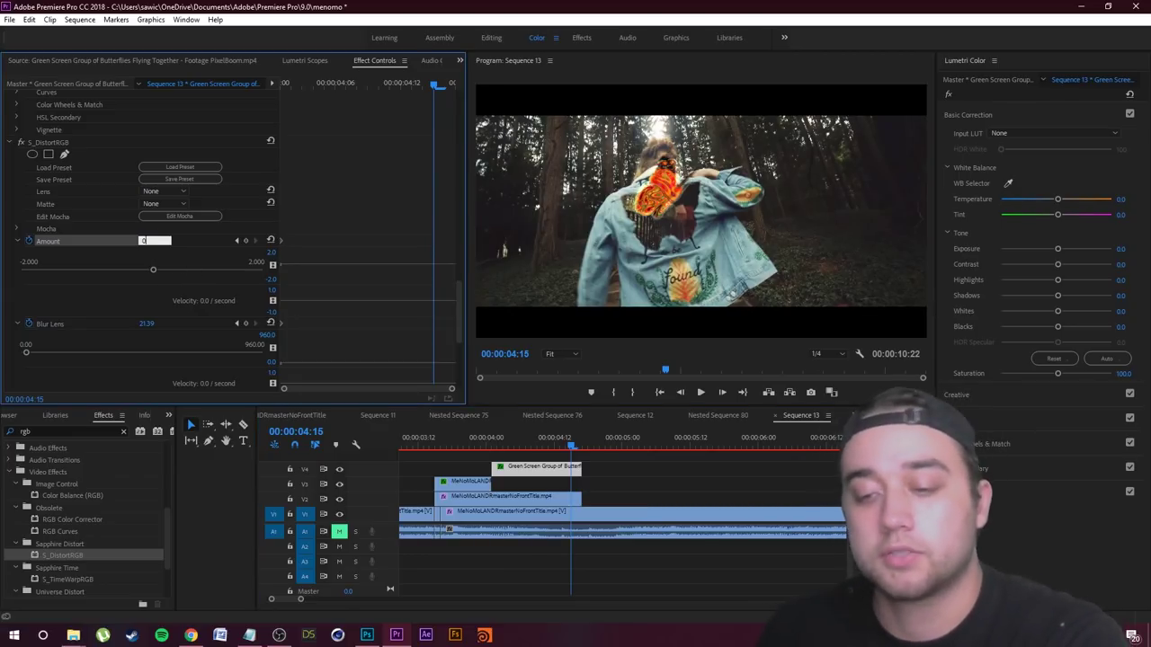
key("Return")
left_click_drag(572, 444, 554, 454)
left_click_drag(432, 241, 454, 241)
- Play back the transition, then examine the distorted butterfly at 00:00:04:07 and 00:00:04:12 in the enlarged program monitor
left_click_drag(589, 439, 424, 439)
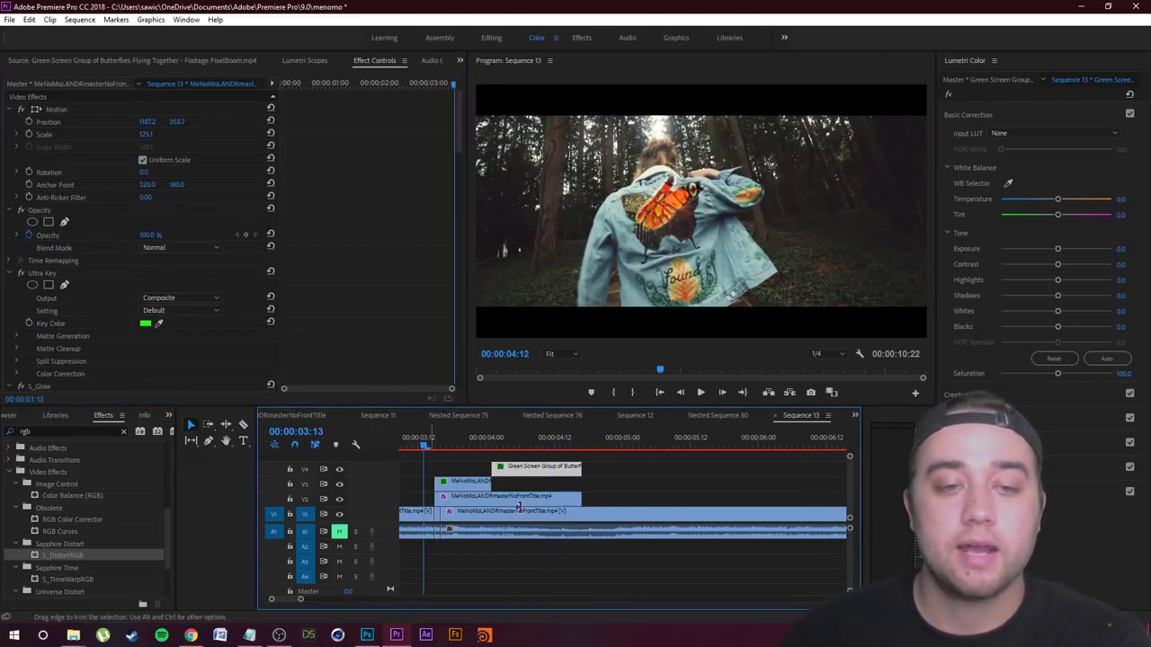
left_click(698, 491)
key("space")
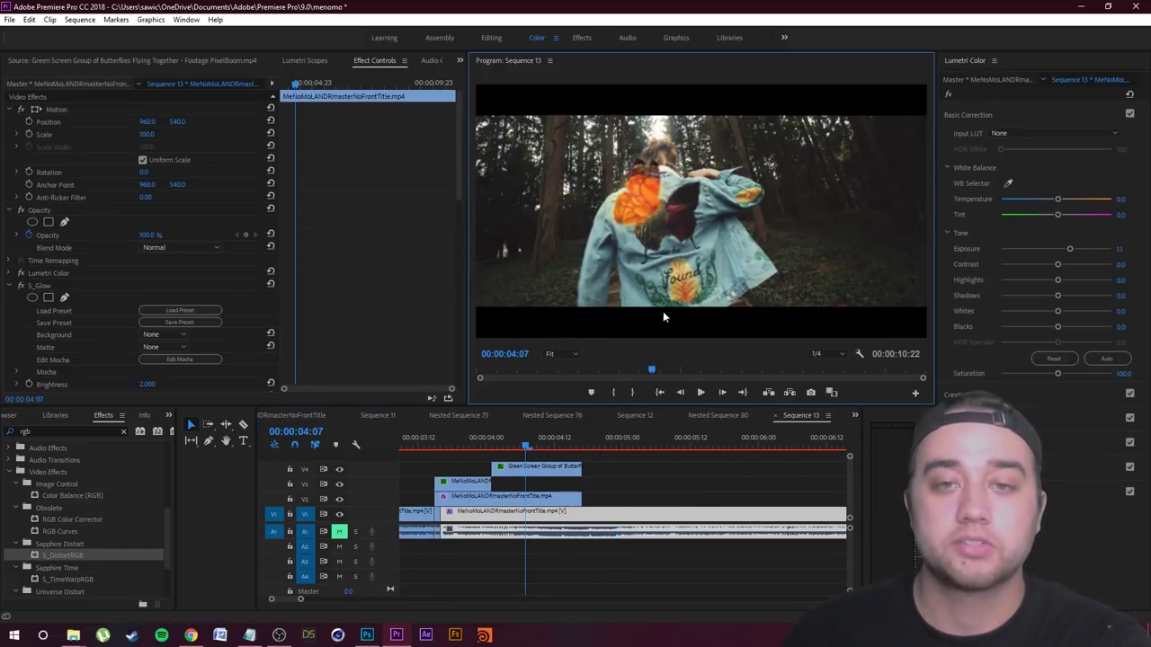
key("grave")
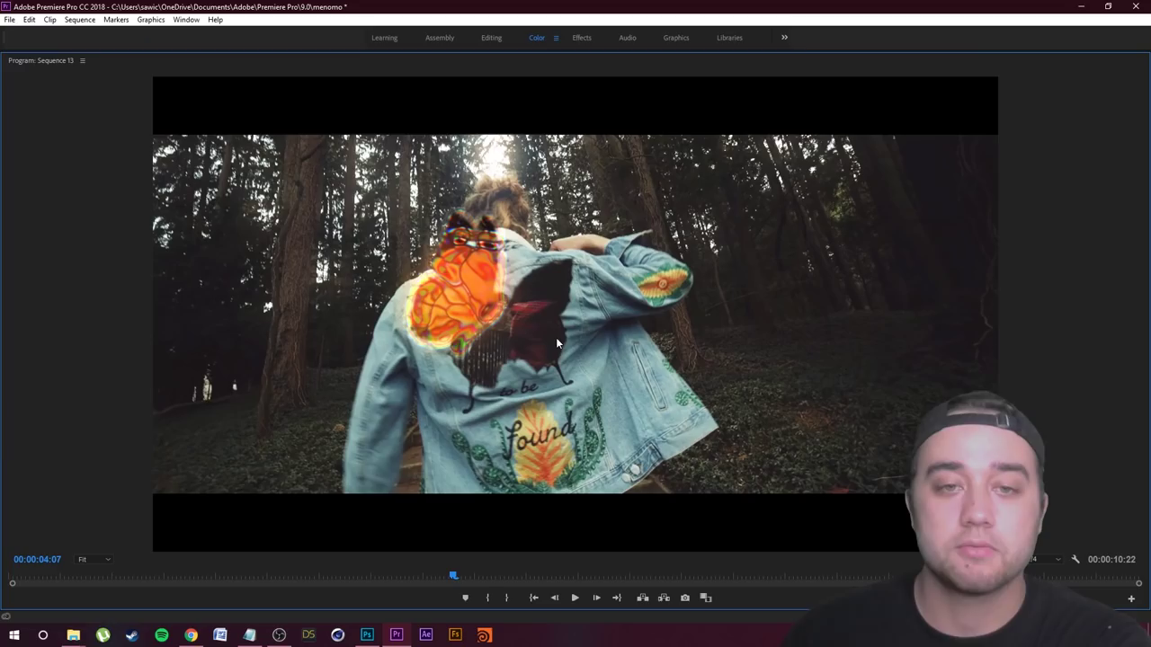
key("shift+Right")
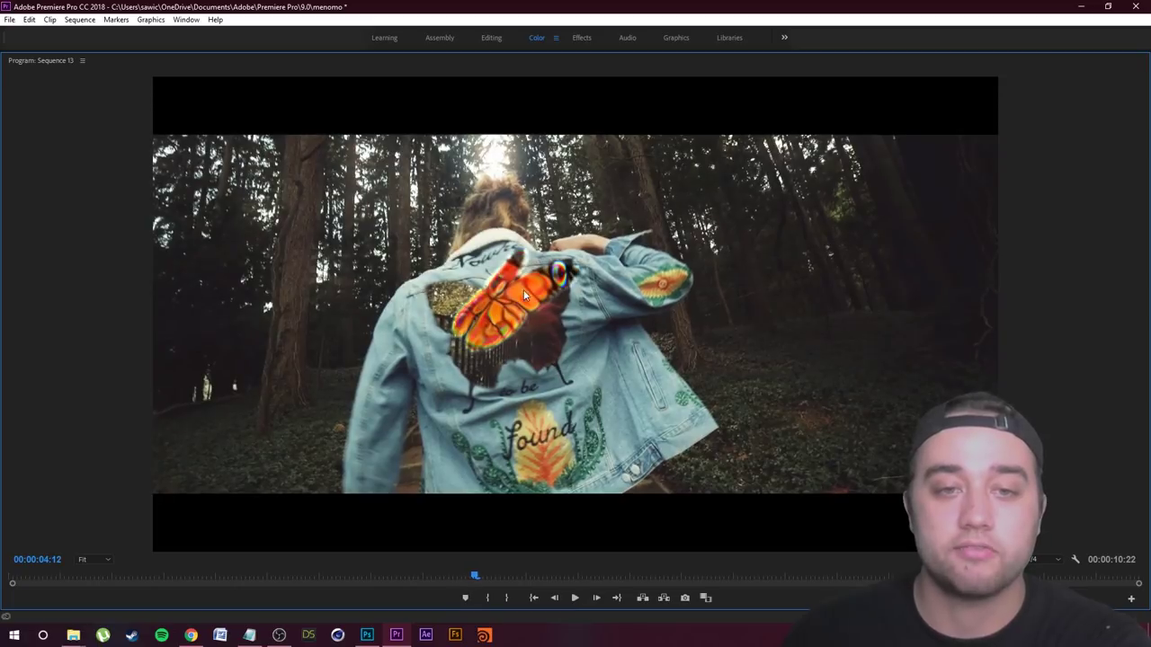
key("shift+Right")
key("grave")
- Replay the distorted butterfly transition from the start of the V3 clip and scrub between 00:00:03:15 and 00:00:04:08
left_click_drag(488, 463, 435, 466)
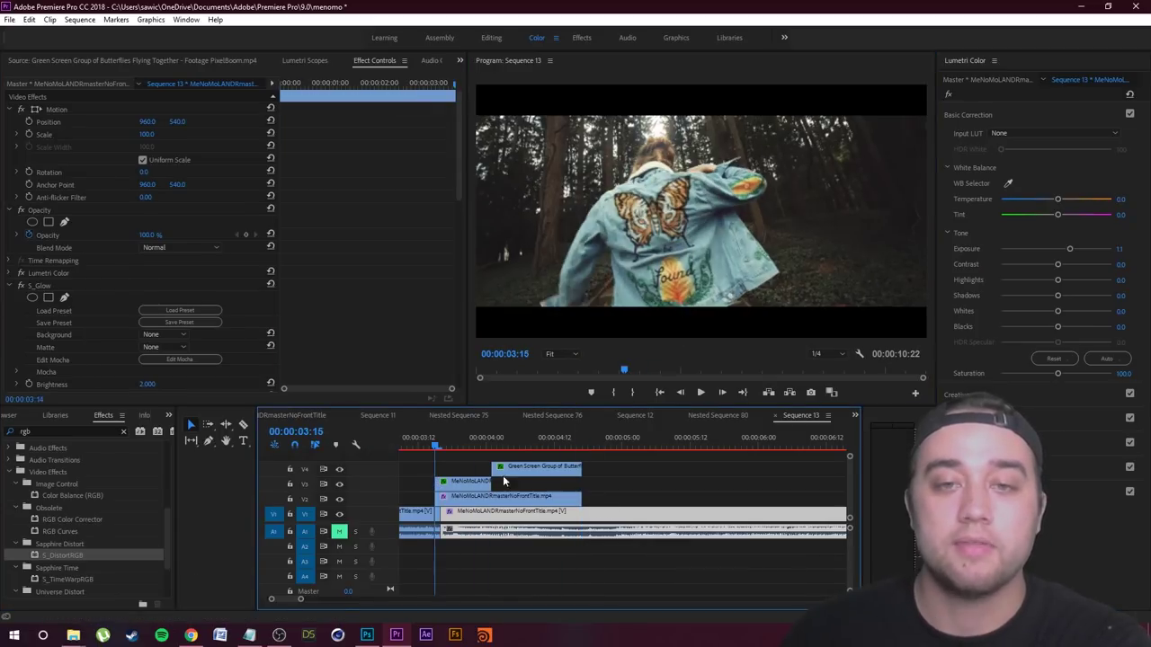
key("space")
left_click_drag(601, 447, 437, 466)
key("space")
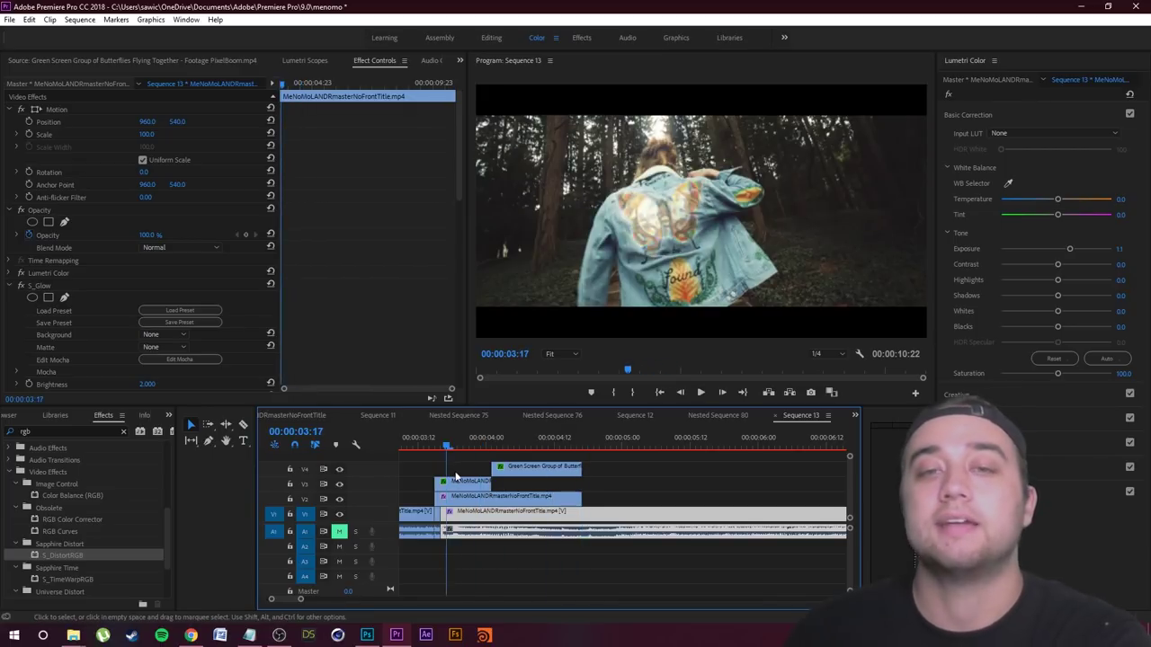
key("space")
left_click_drag(566, 440, 464, 499)
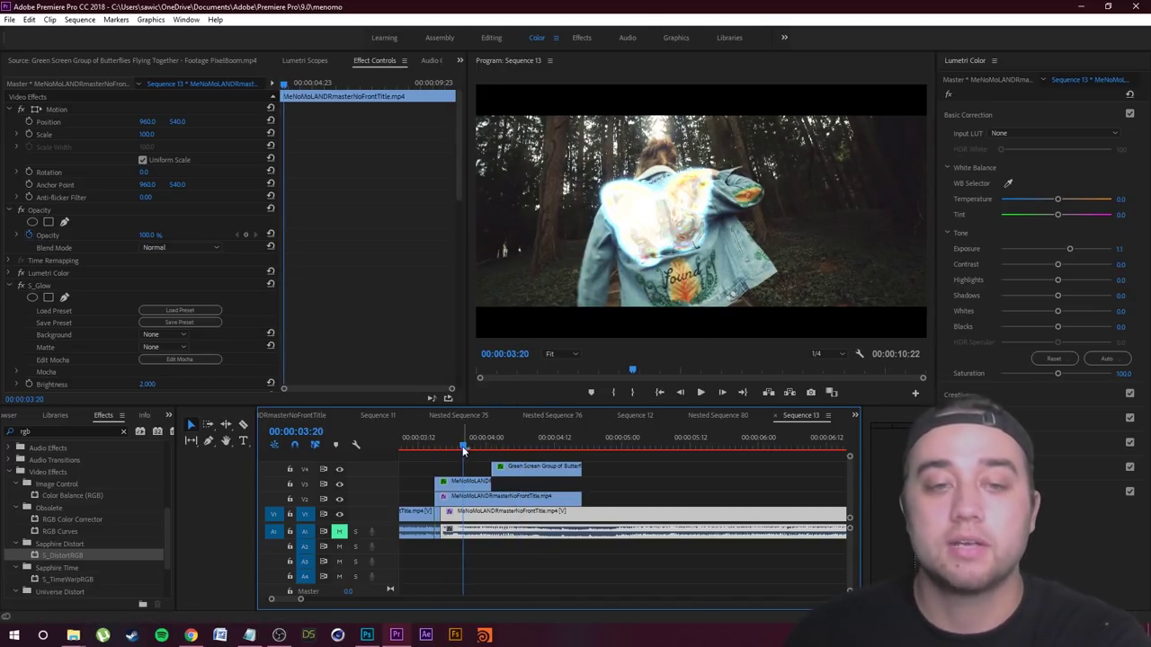
left_click_drag(463, 444, 532, 441)
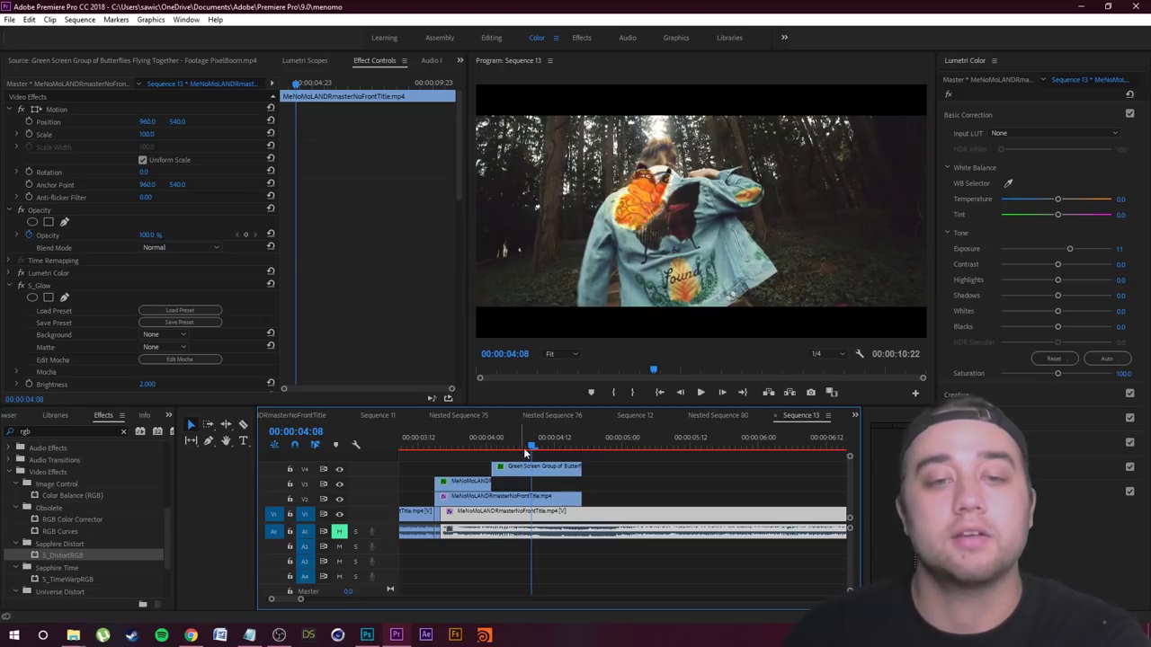
left_click_drag(530, 439, 435, 440)
- Keyframe the V2 jacket clip's Scale from 100 at 00:00:04:07 to 496 at 00:00:04:16
left_click(473, 499)
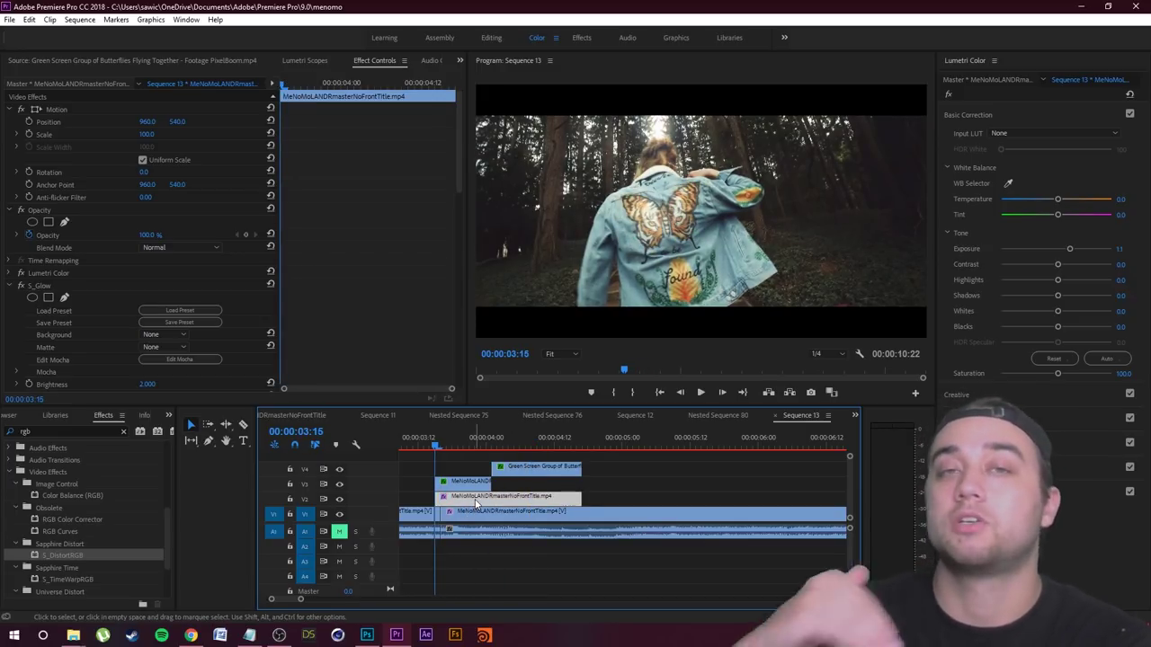
left_click_drag(437, 444, 527, 450)
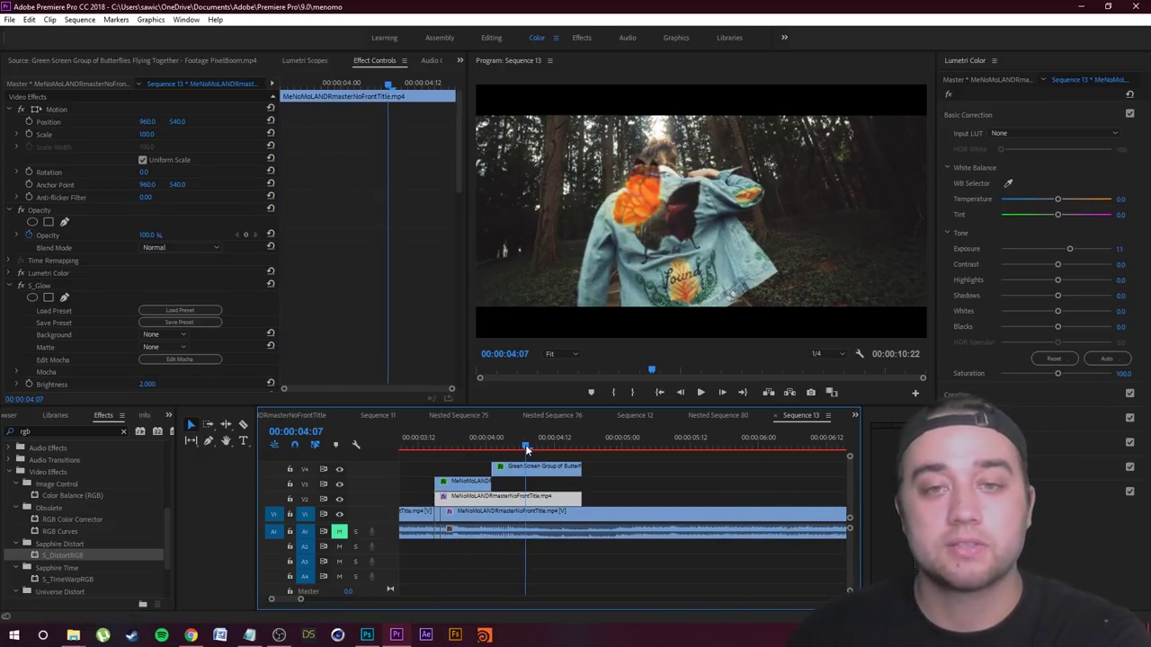
left_click(30, 134)
left_click_drag(524, 447, 576, 450)
left_click_drag(147, 134, 241, 134)
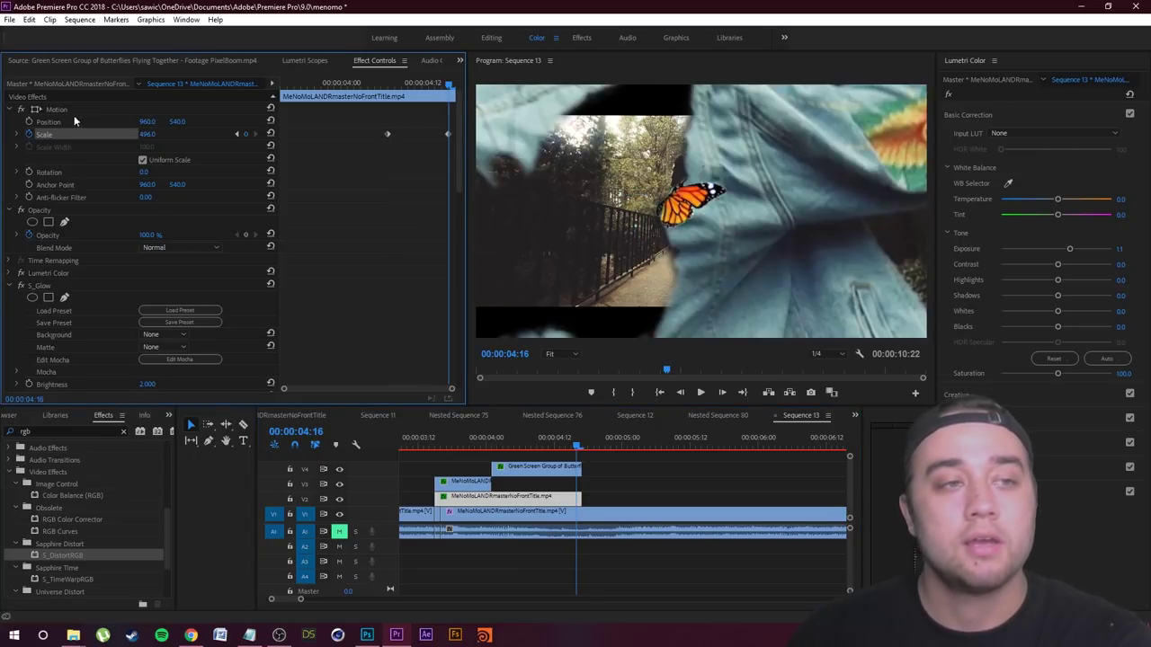
- Keyframe the V2 clip's Position from 960, 540 at 00:00:04:07 to about 2580, 540 with Scale 1256 at 00:00:04:16
left_click_drag(574, 446, 530, 470)
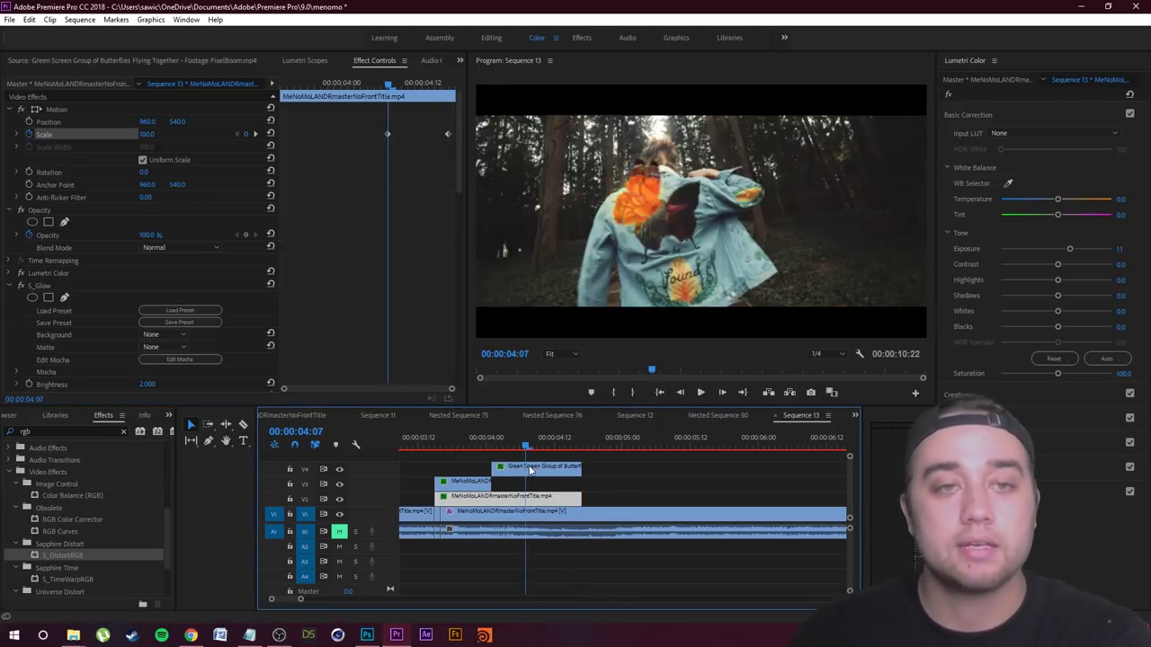
left_click(29, 122)
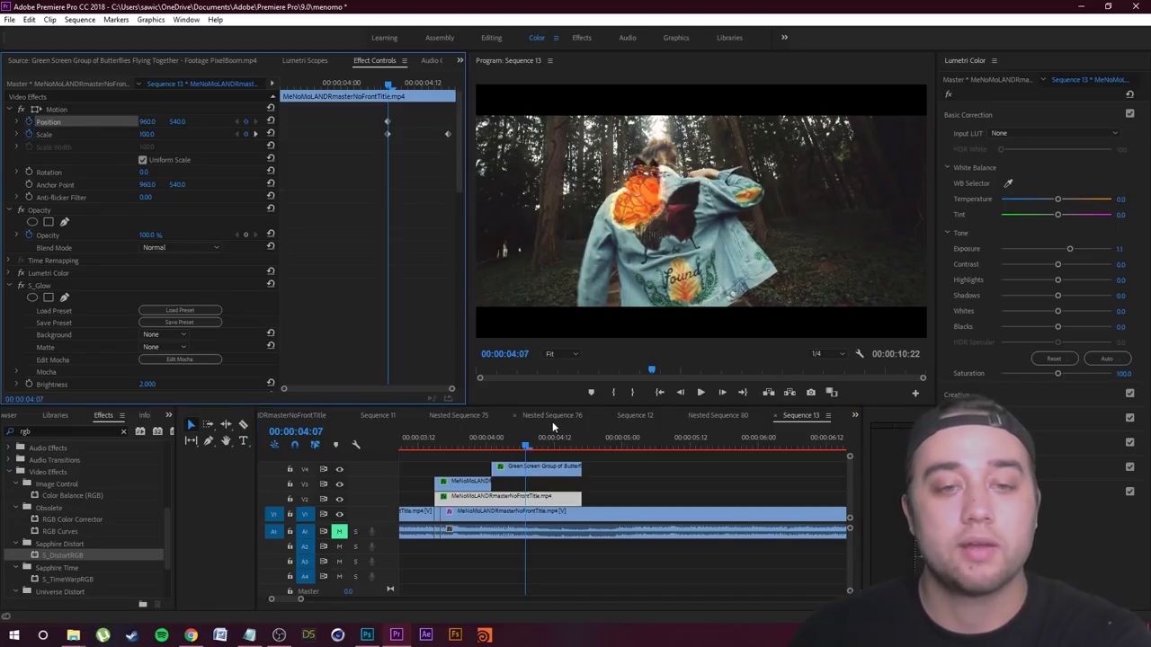
left_click_drag(524, 452, 574, 465)
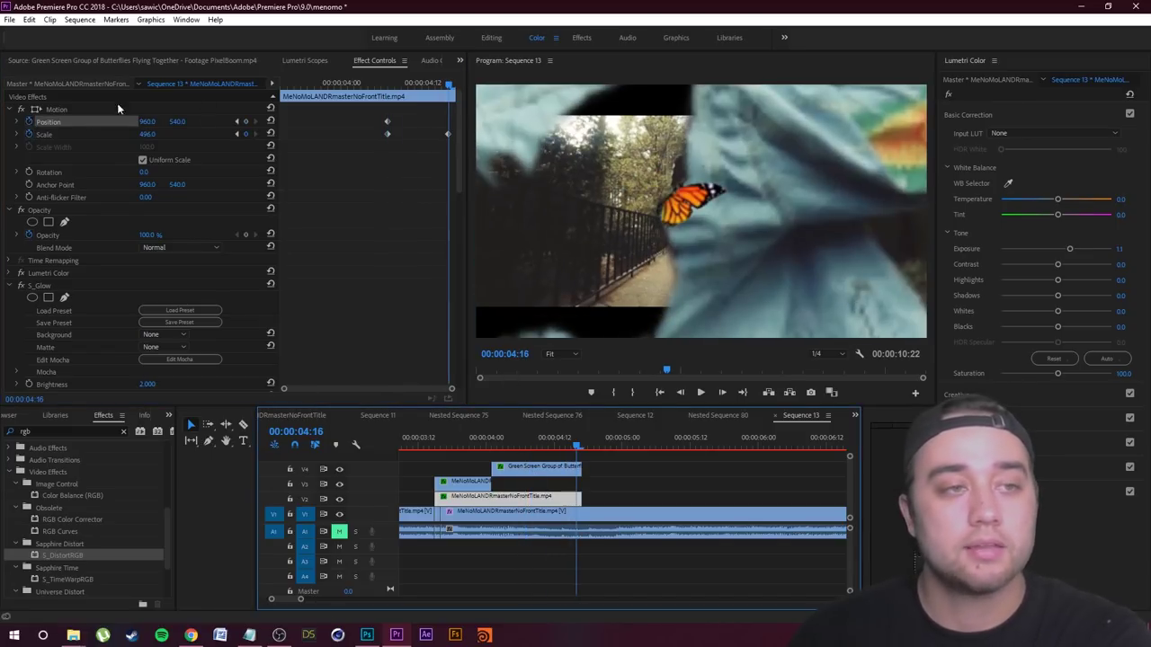
left_click_drag(148, 122, 206, 123)
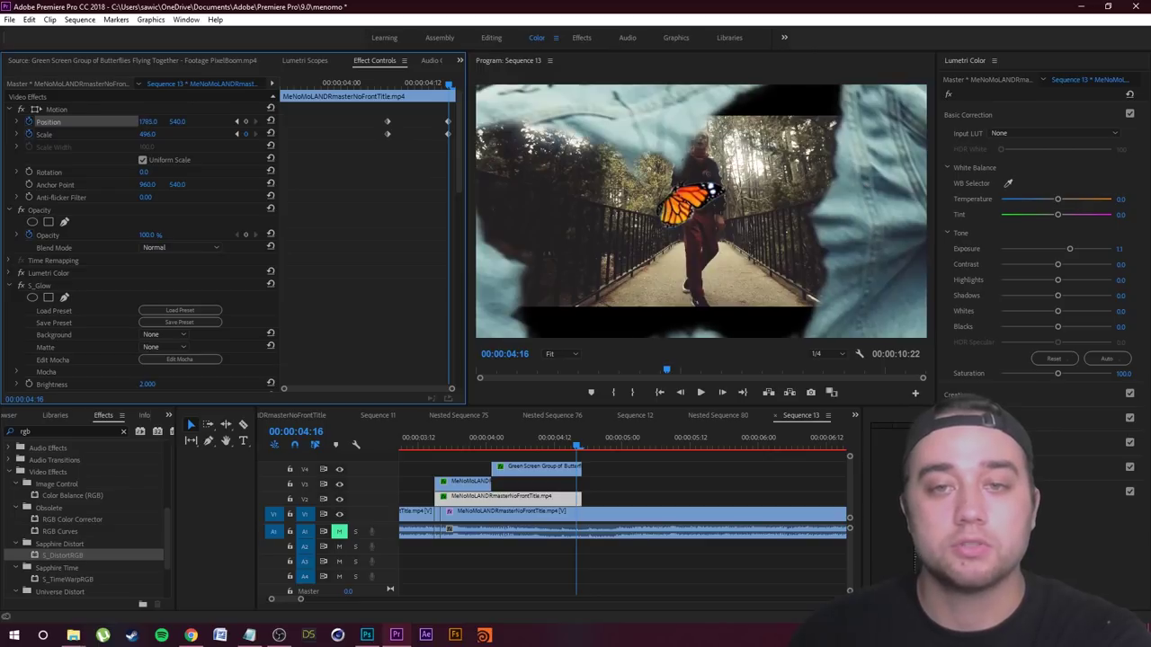
left_click_drag(149, 121, 189, 121)
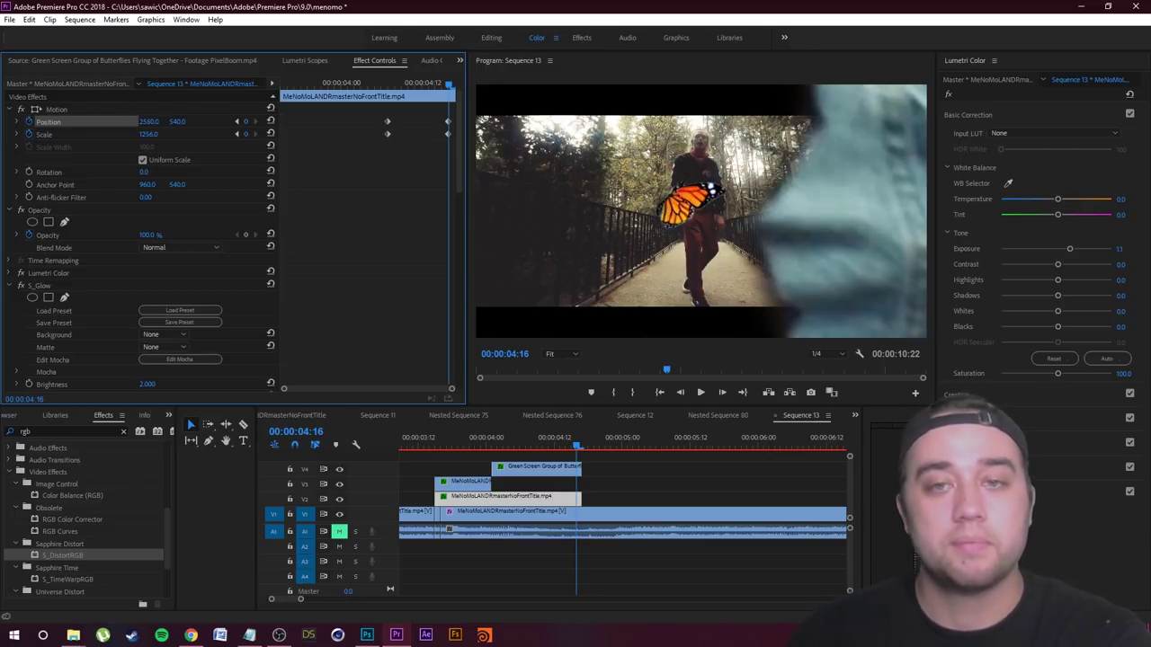
left_click_drag(148, 122, 158, 122)
- Save the project and play back the transition from around 00:00:03:16
left_click_drag(504, 447, 479, 463)
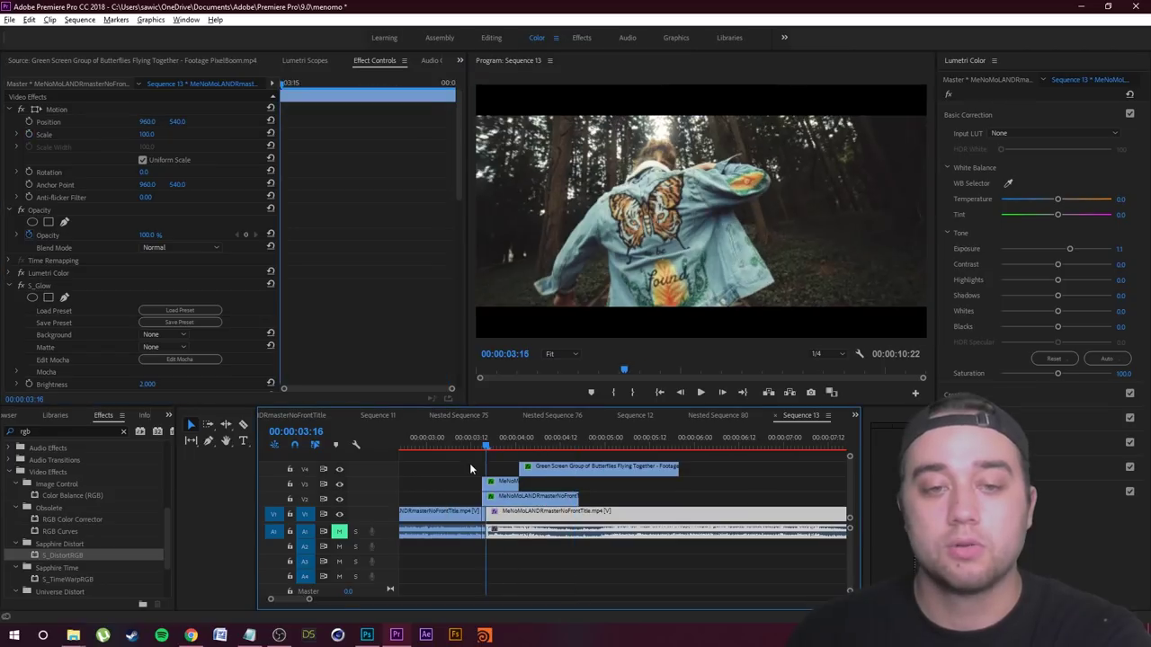
left_click(656, 483)
key("ctrl+s")
key("space")
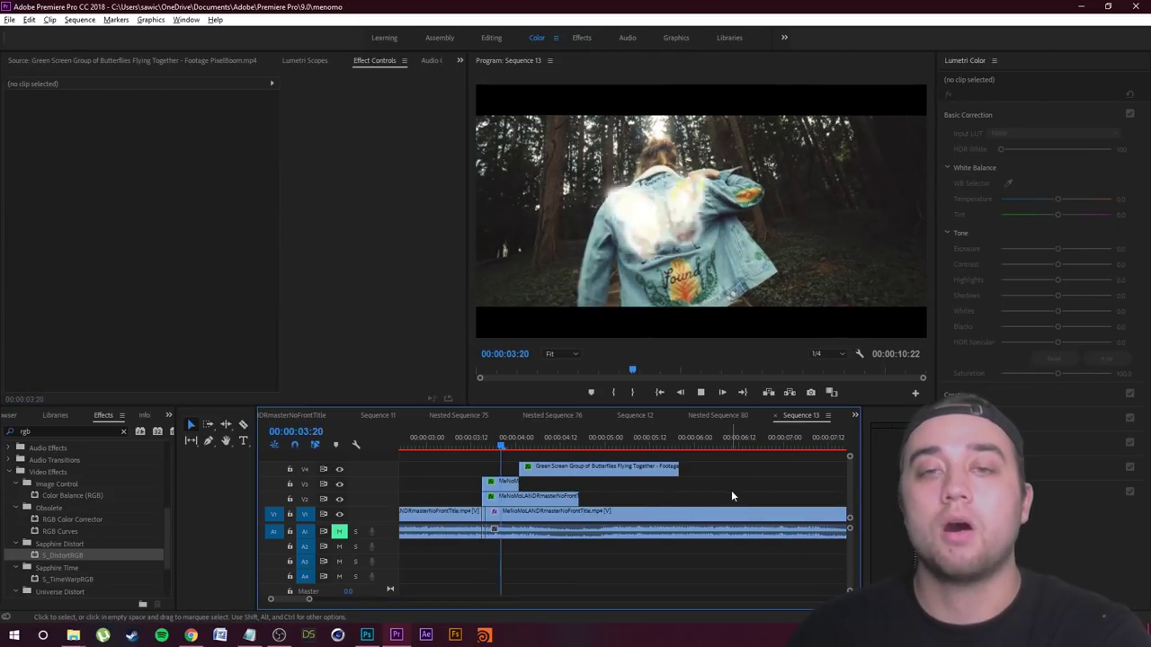
- Replay the zoom through the jacket's butterfly cutout several times from around the V3 clip
left_click_drag(608, 446, 488, 480)
key("space")
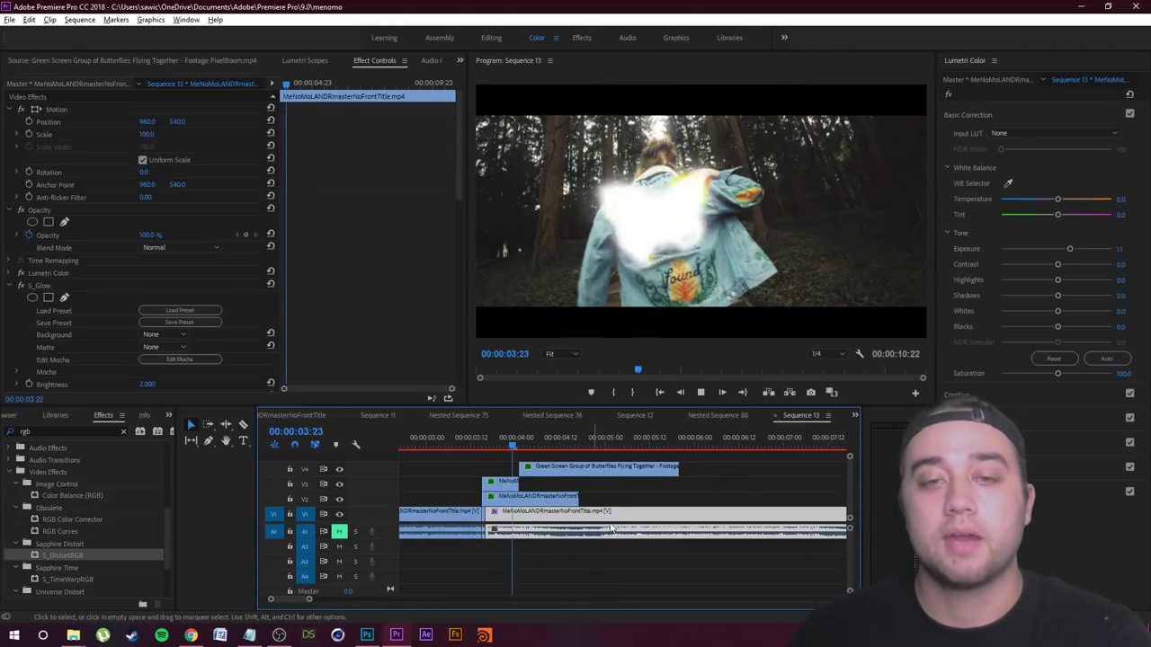
left_click_drag(583, 440, 501, 447)
key("space")
key("space")
left_click_drag(571, 446, 515, 463)
- Play back the extended V4 butterfly clip and the V2 clip's Cross Dissolve into the following shots
key("space")
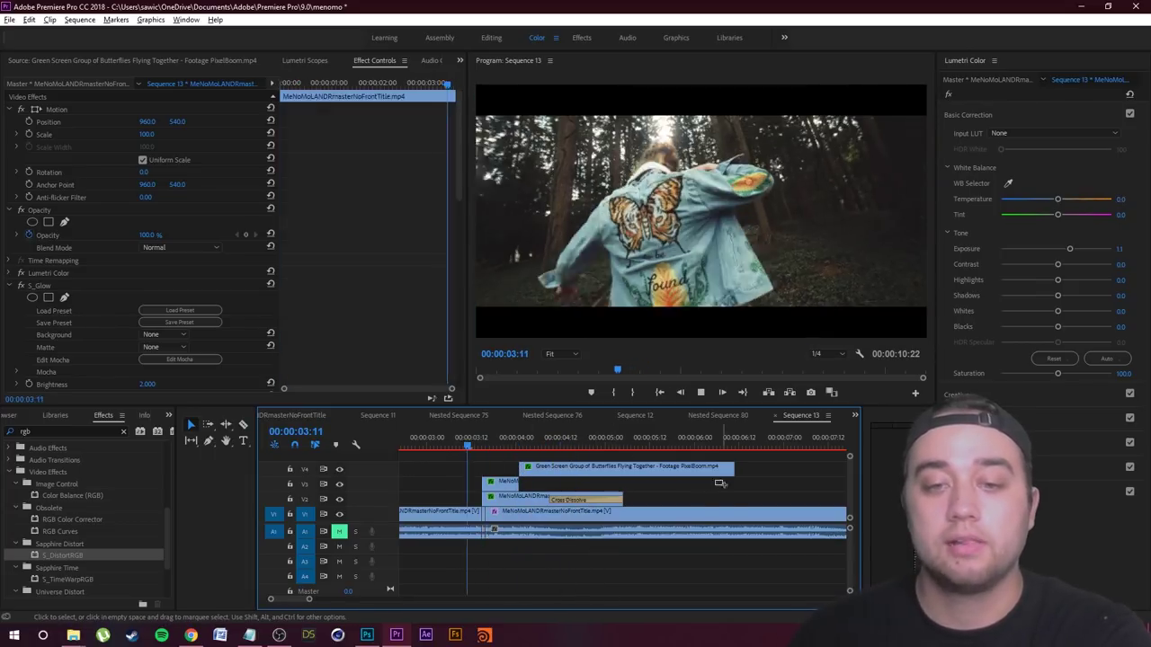
left_click(724, 493)
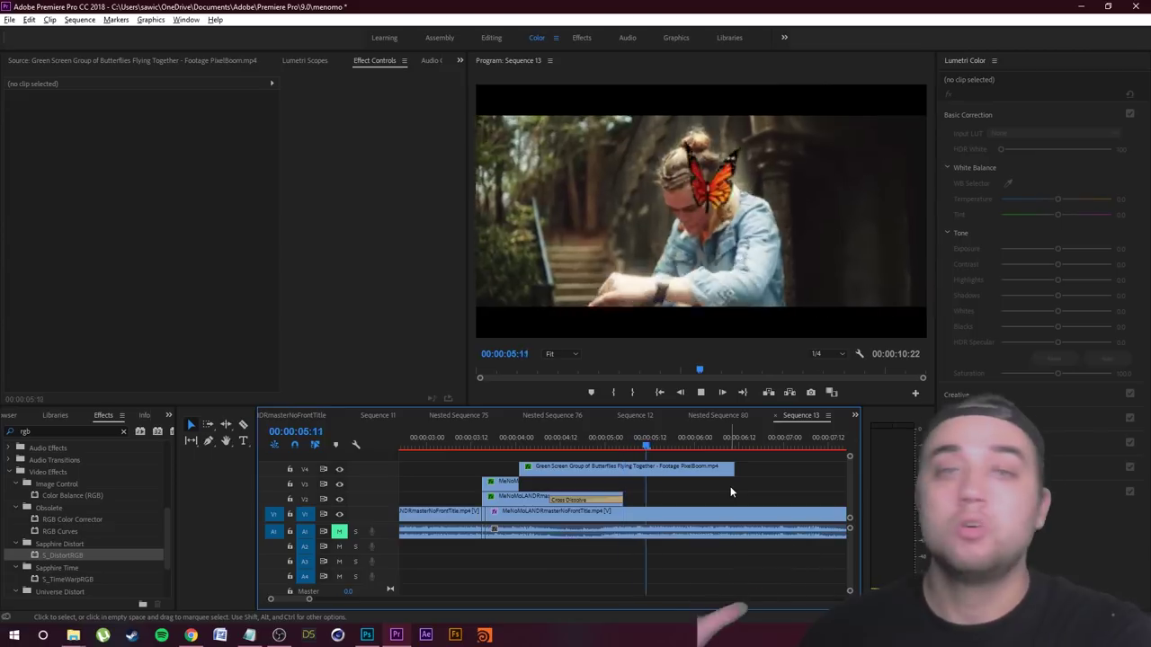
key("space")
left_click(730, 513)
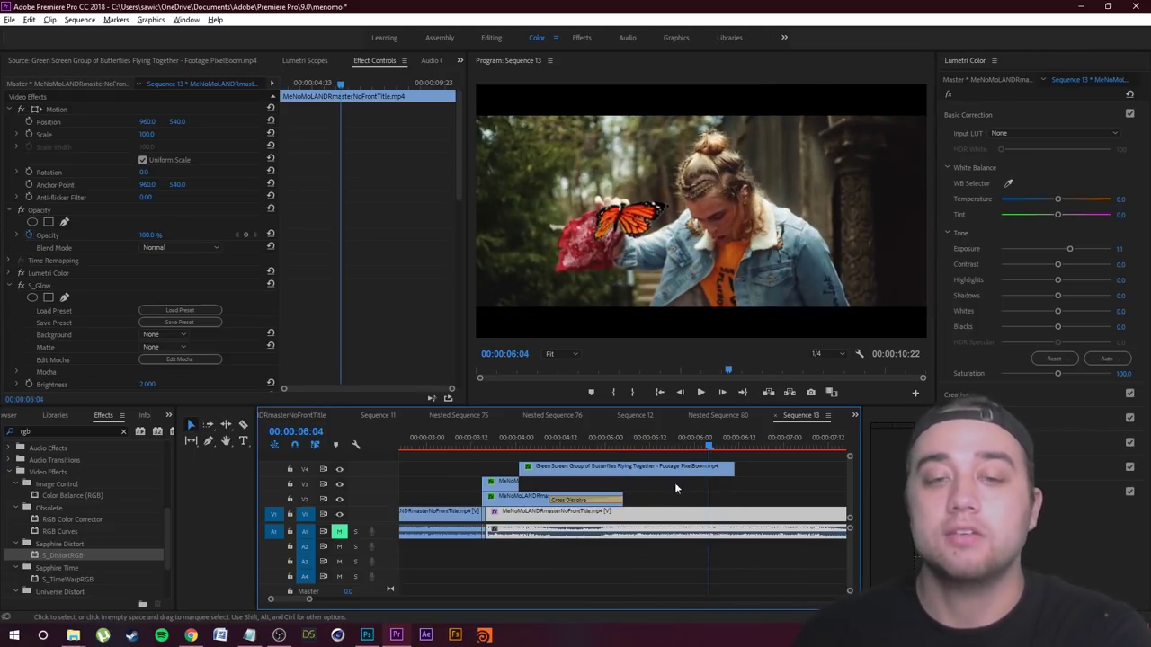
left_click_drag(706, 446, 481, 447)
key("space")
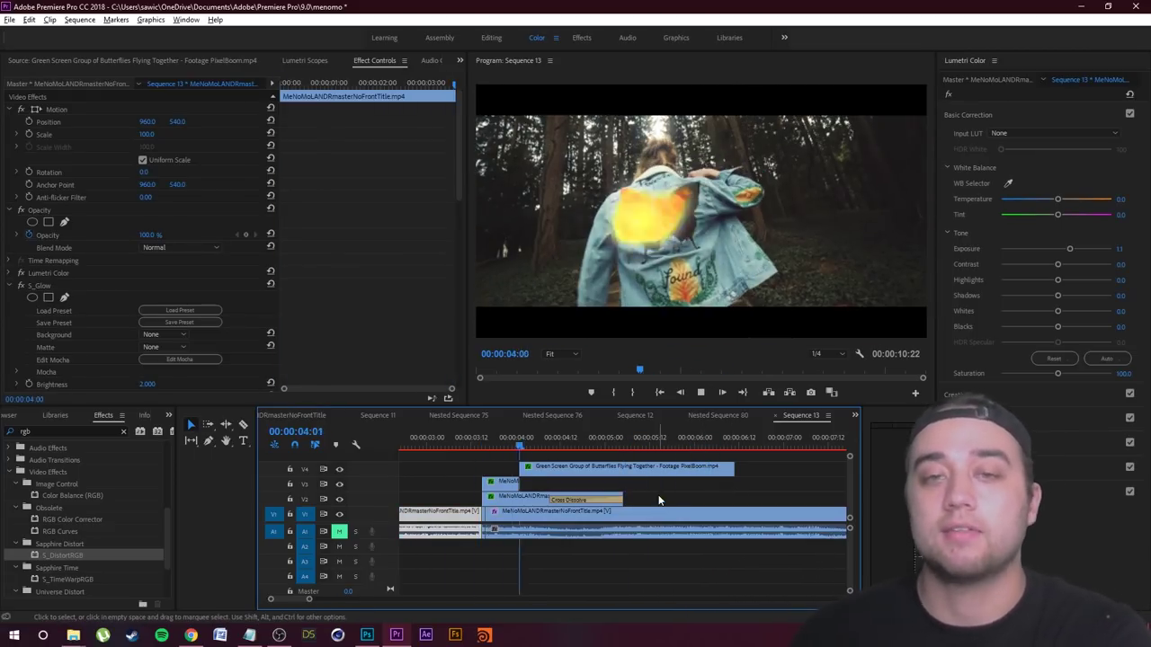
key("space")
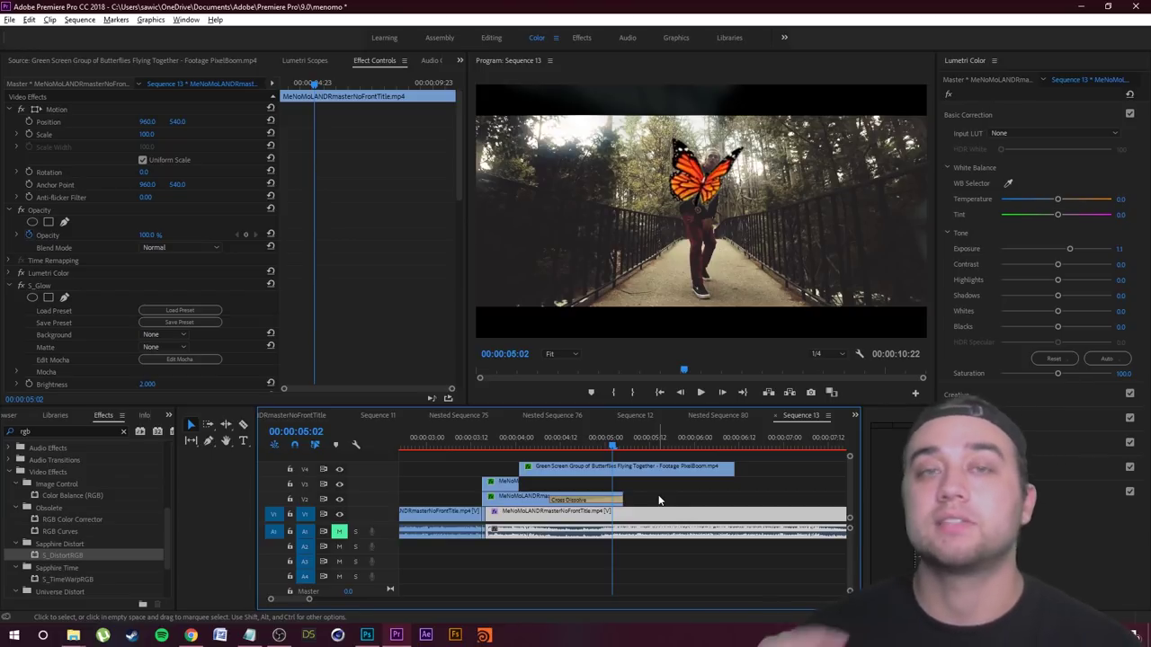